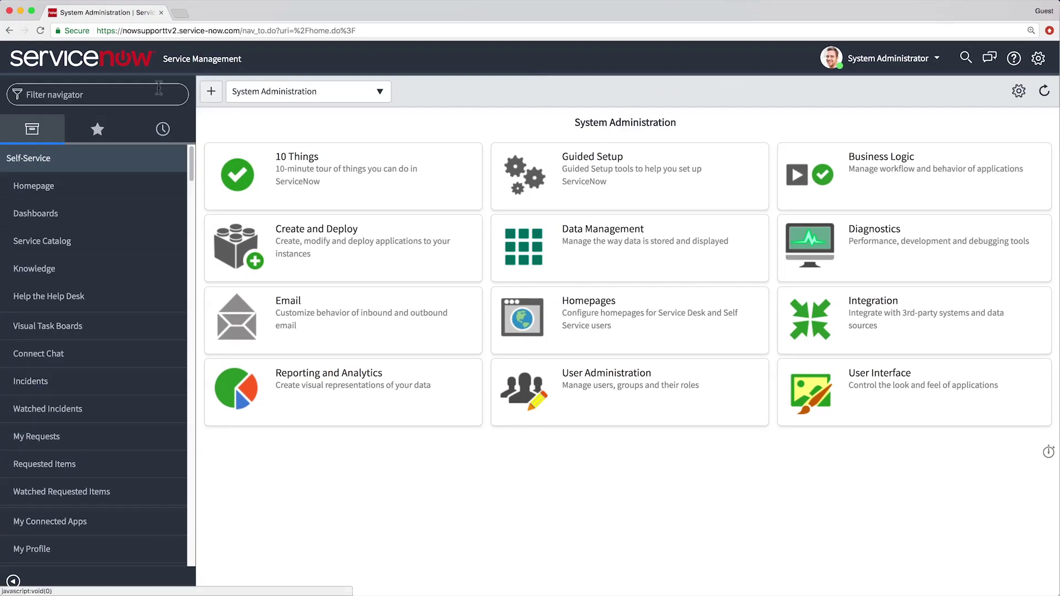
Step: Open a blank new Catalog Item form from Service Catalog's Maintain Items list
click(132, 86)
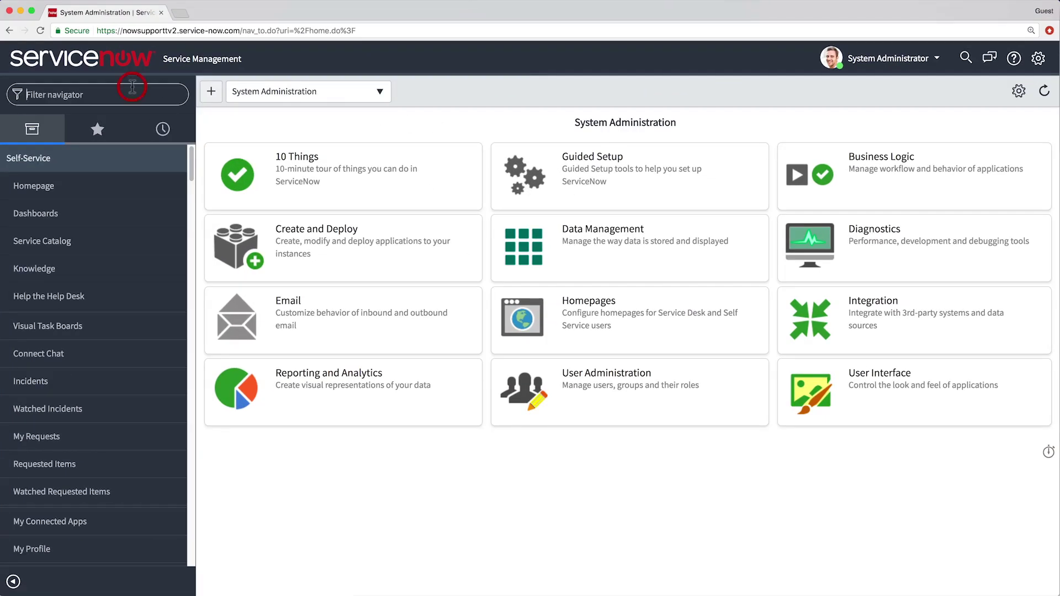
text(service catalog)
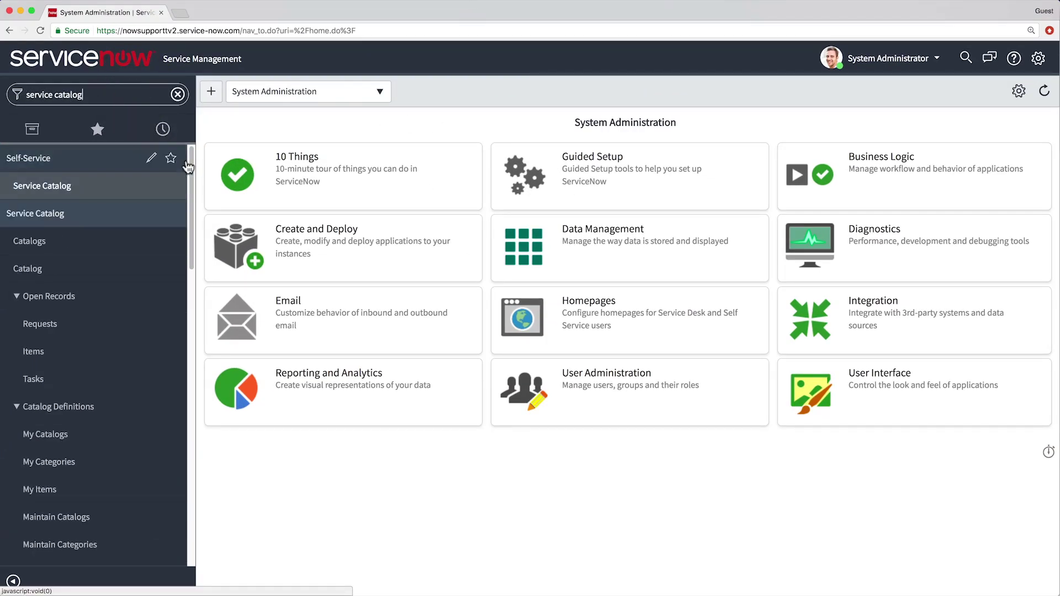
scroll(165, 166, down, 5)
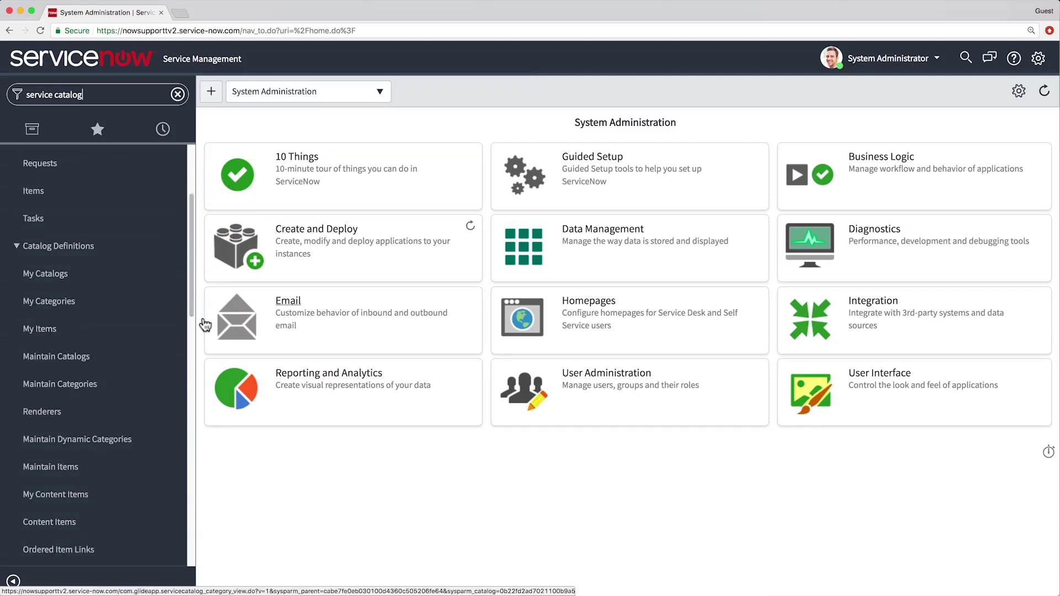
click(97, 469)
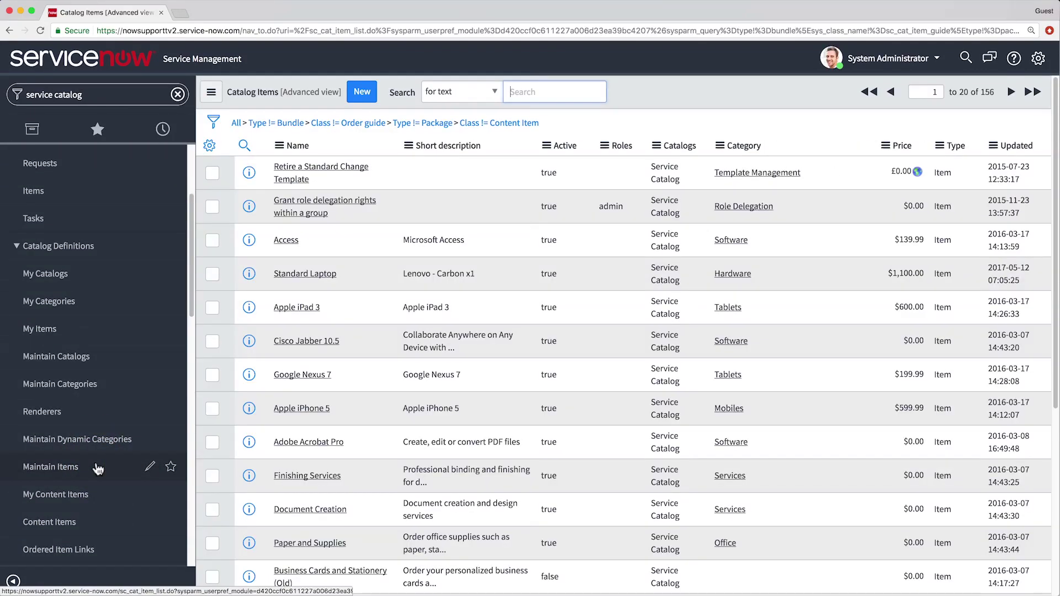
click(361, 92)
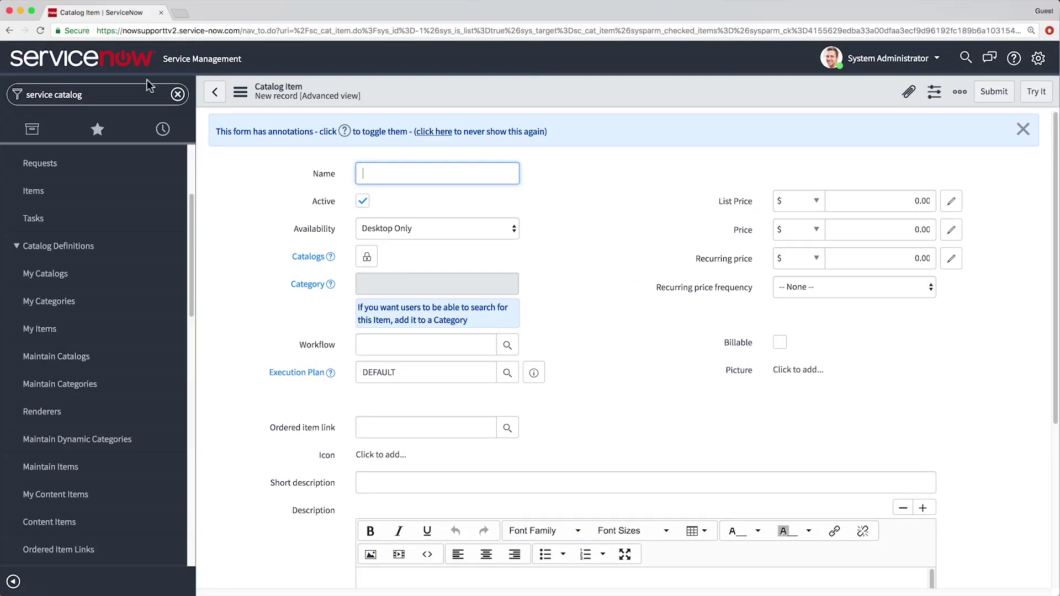
text(workflow)
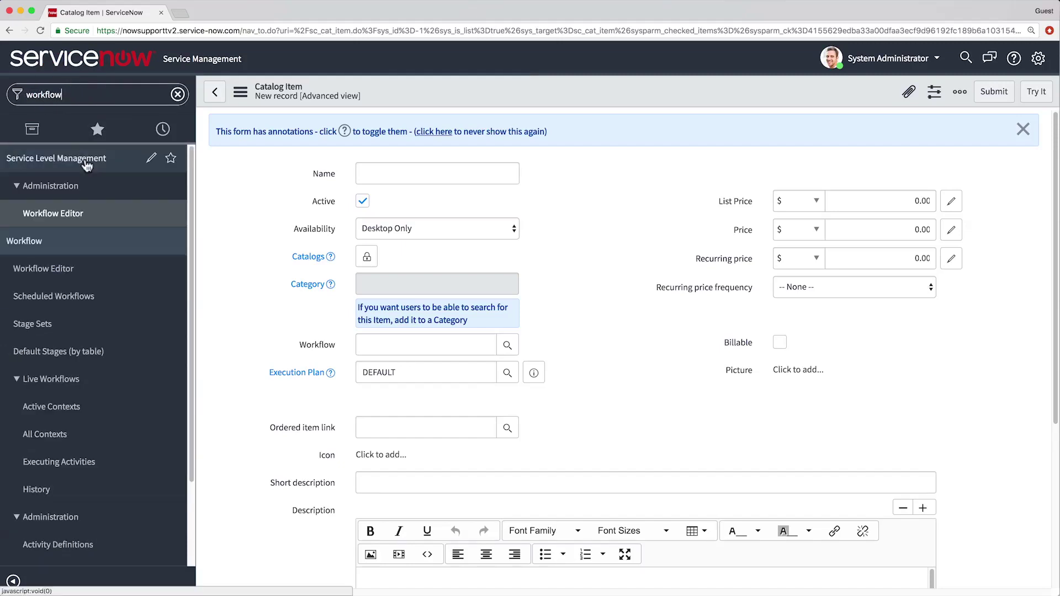
Step: Open the Service Catalog Item Request workflow in the Workflow Editor
click(103, 275)
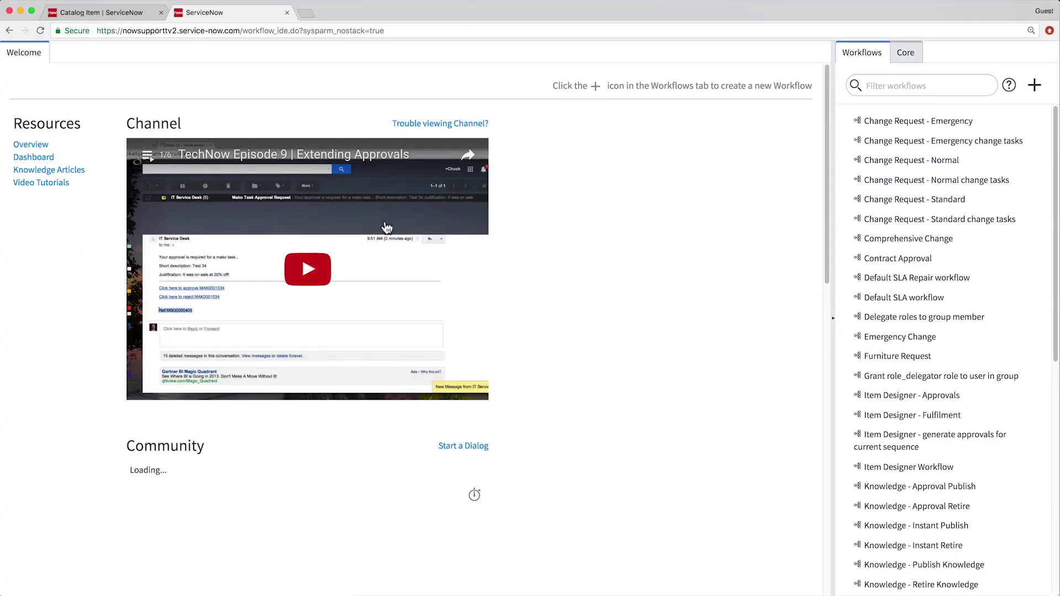
click(905, 89)
text(service catalog item)
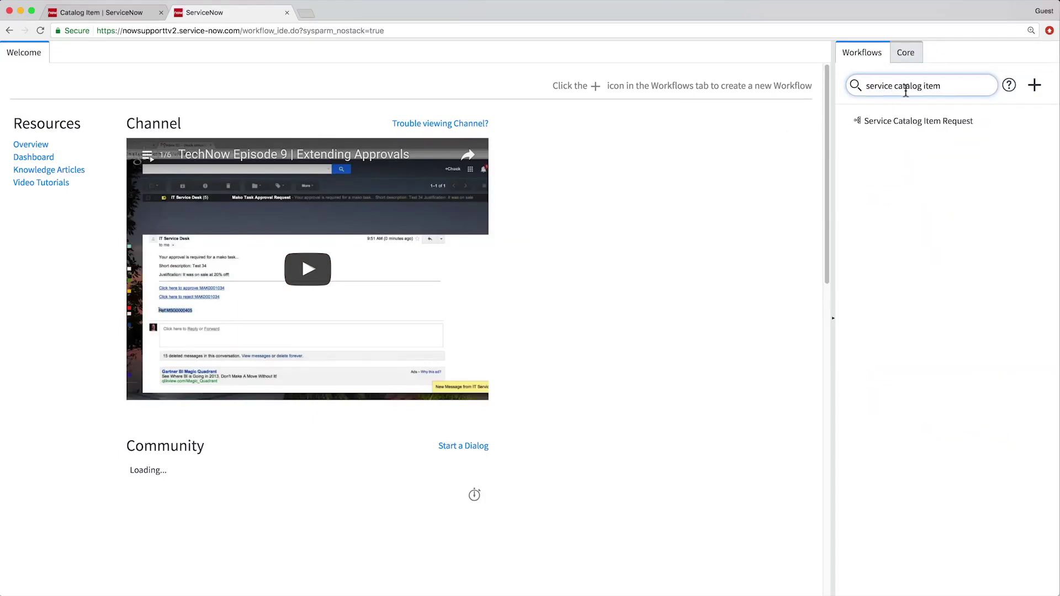
click(924, 125)
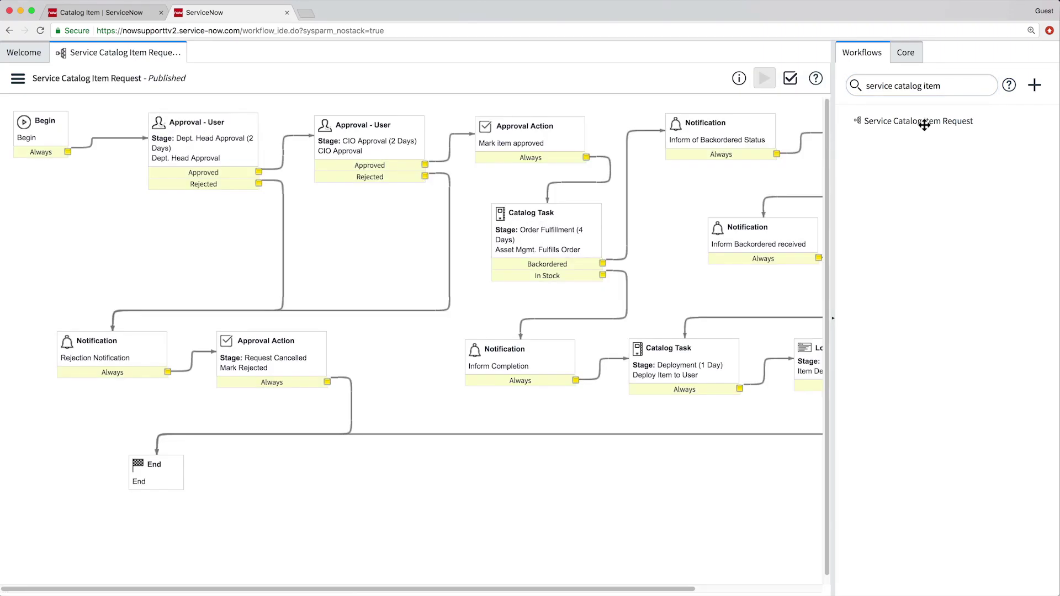
drag(685, 588, 832, 593)
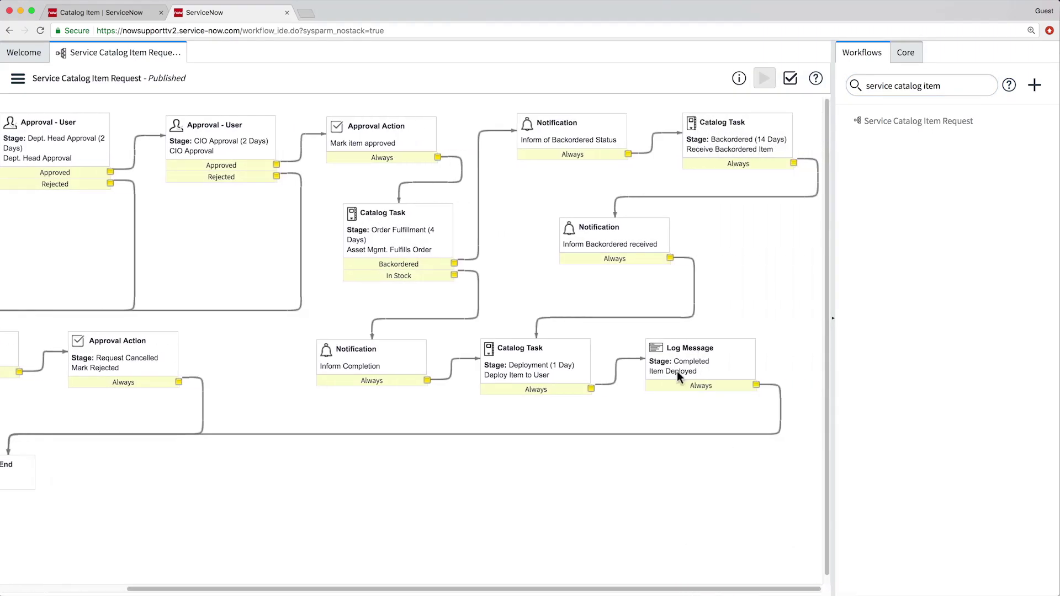
Step: Inspect its backorder, catalog task and approval nodes, then show the Core activity library
drag(479, 113, 825, 267)
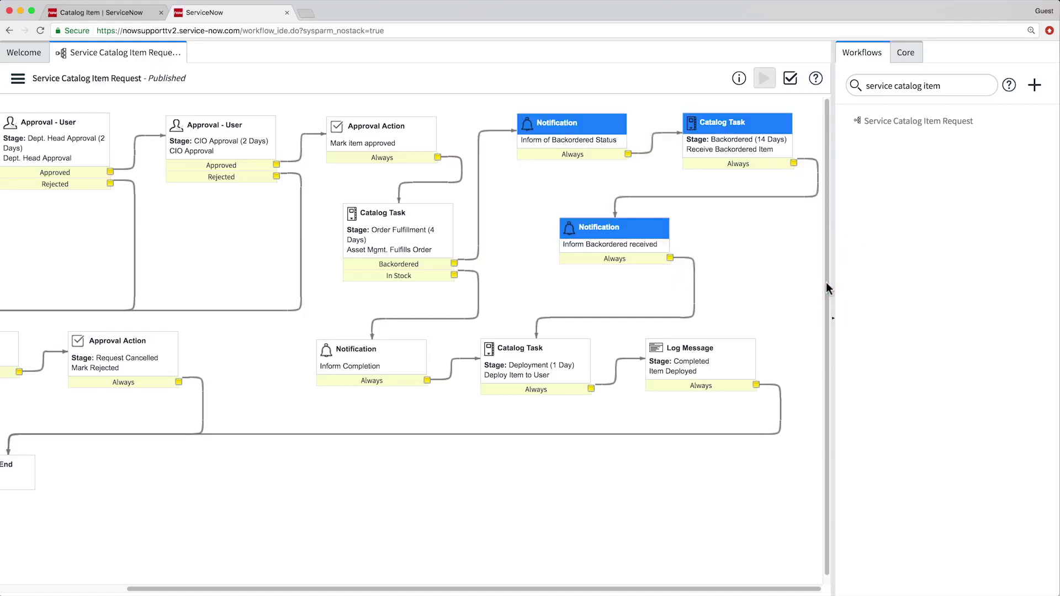
drag(700, 590, 479, 572)
click(480, 571)
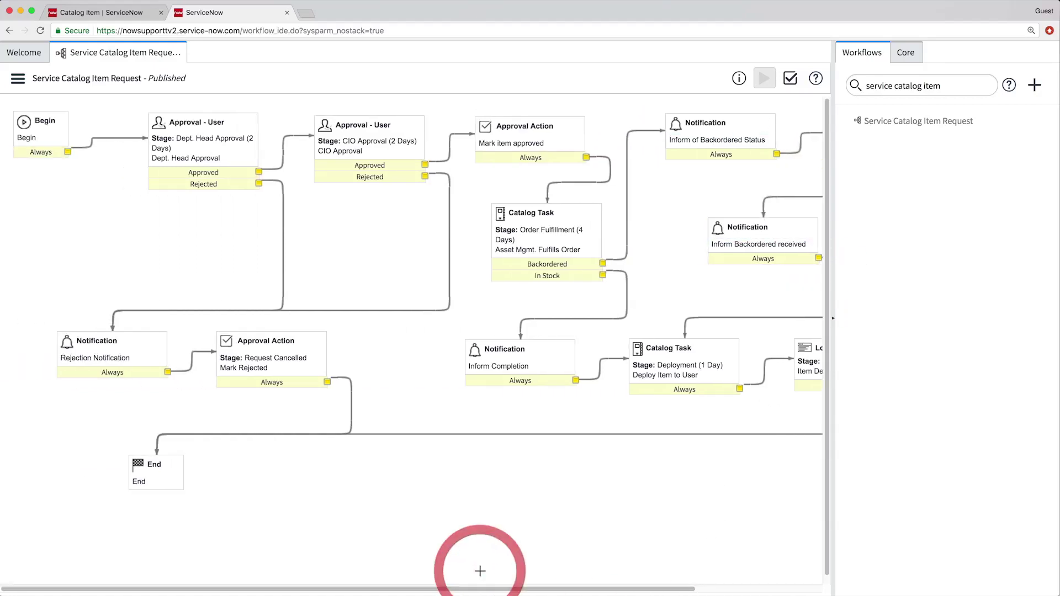
drag(83, 117, 427, 392)
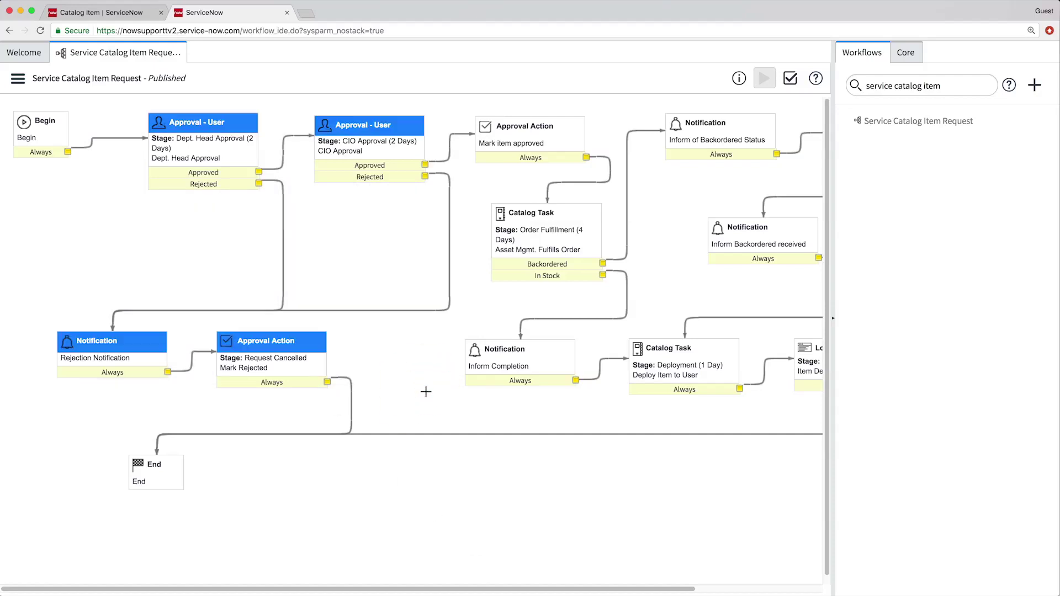
click(426, 392)
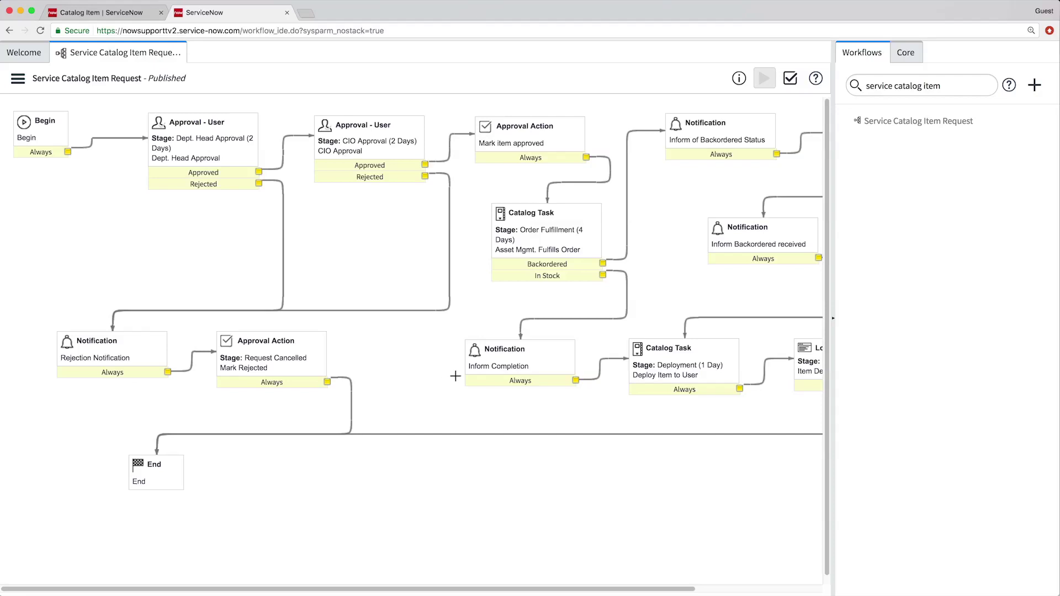
click(906, 59)
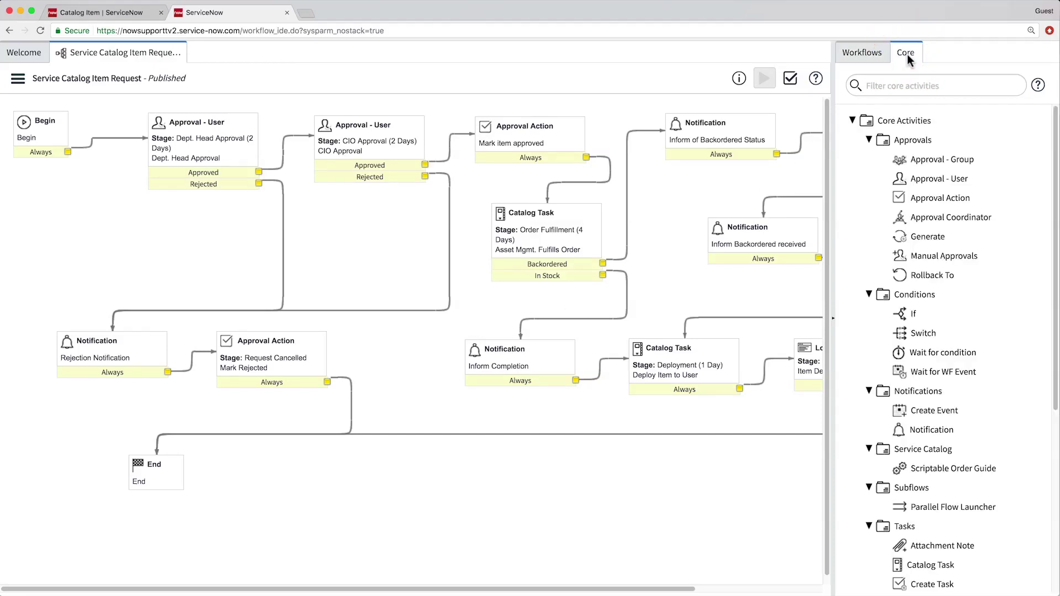
drag(1056, 200, 1055, 394)
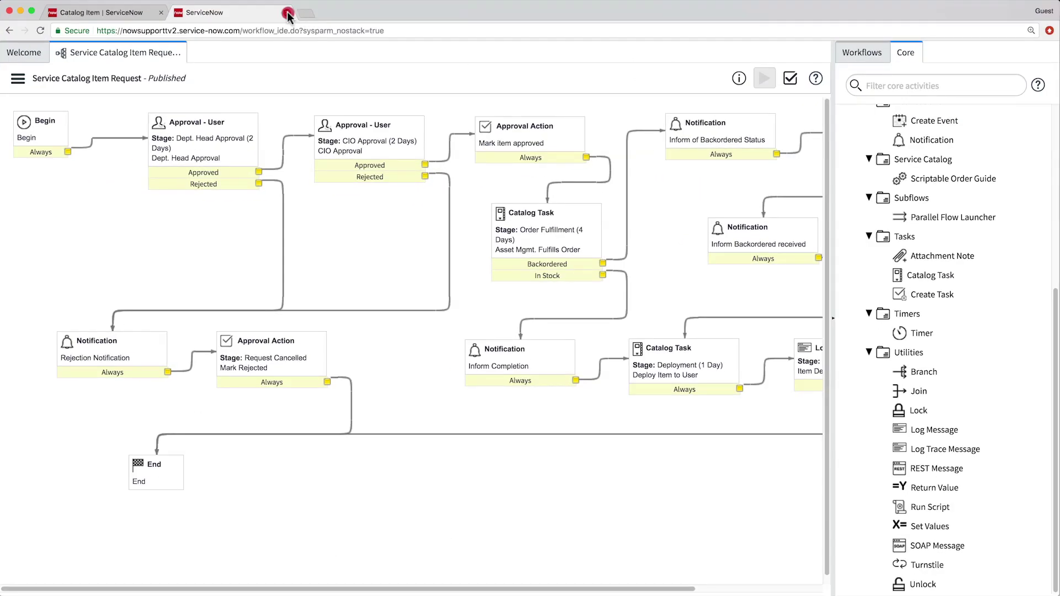
click(287, 12)
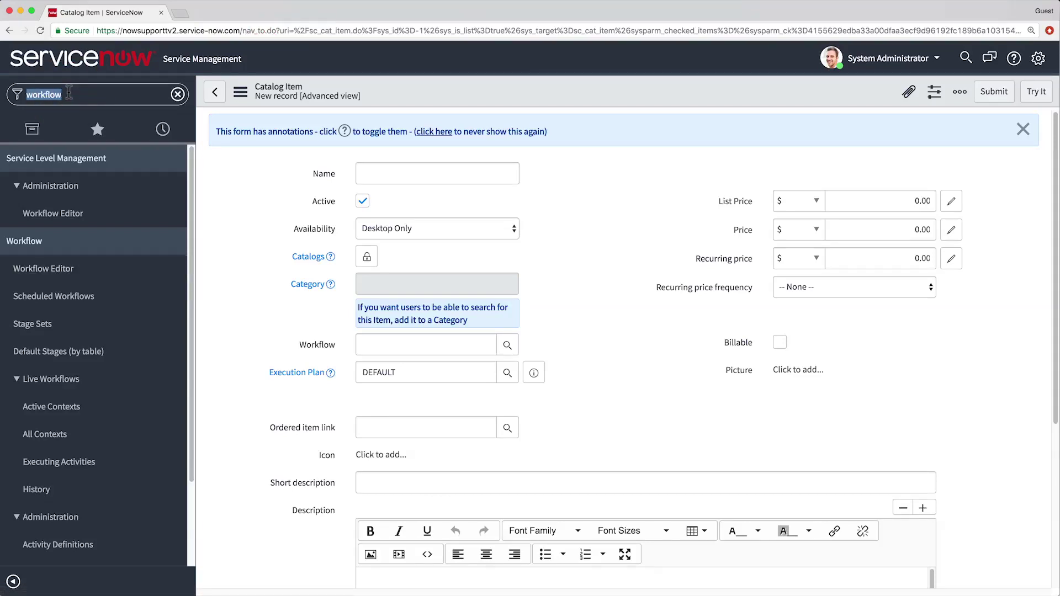
text(service catalog)
scroll(197, 246, down, 1)
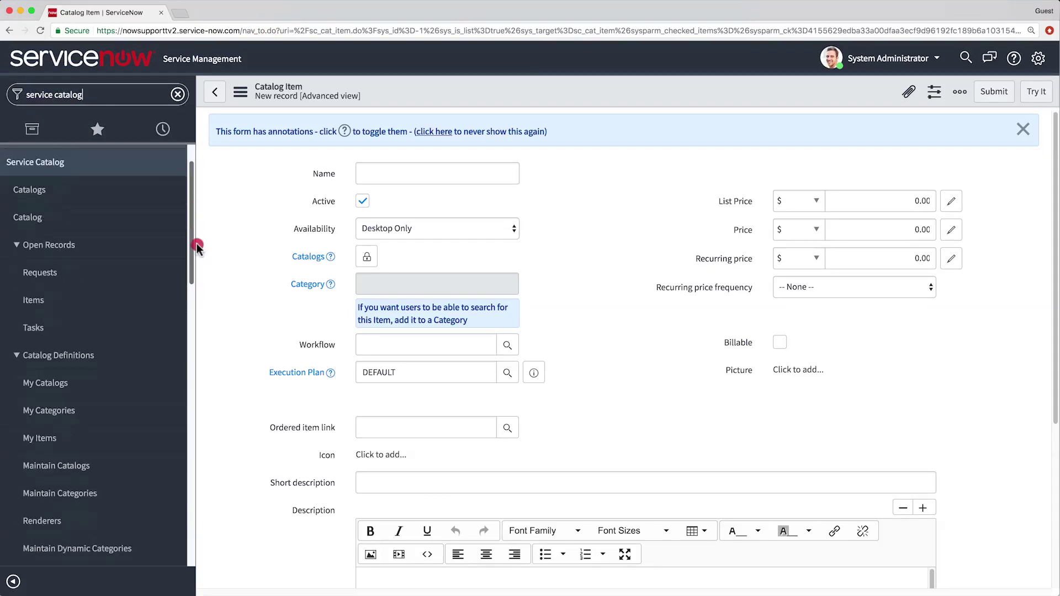
drag(197, 247, 232, 437)
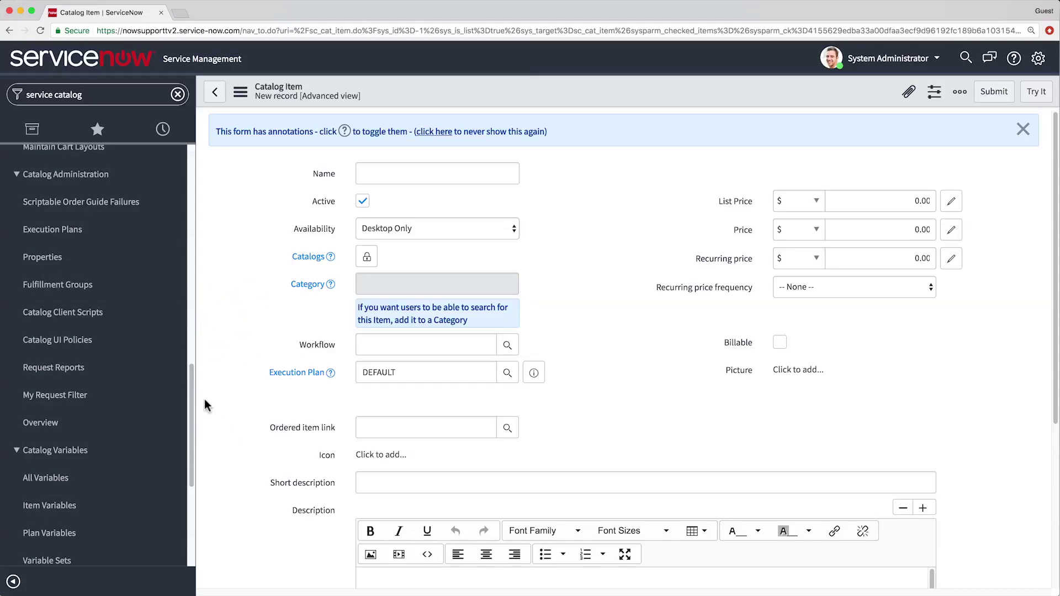
Step: Copy the PC Delivery Plan execution plan, then start a new blank execution plan
click(80, 231)
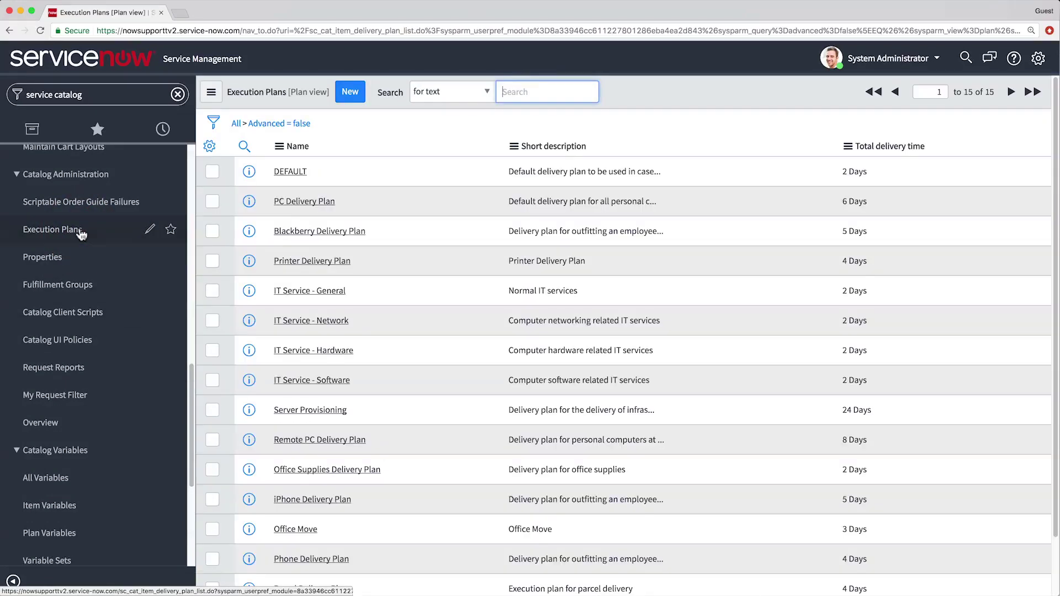
click(303, 201)
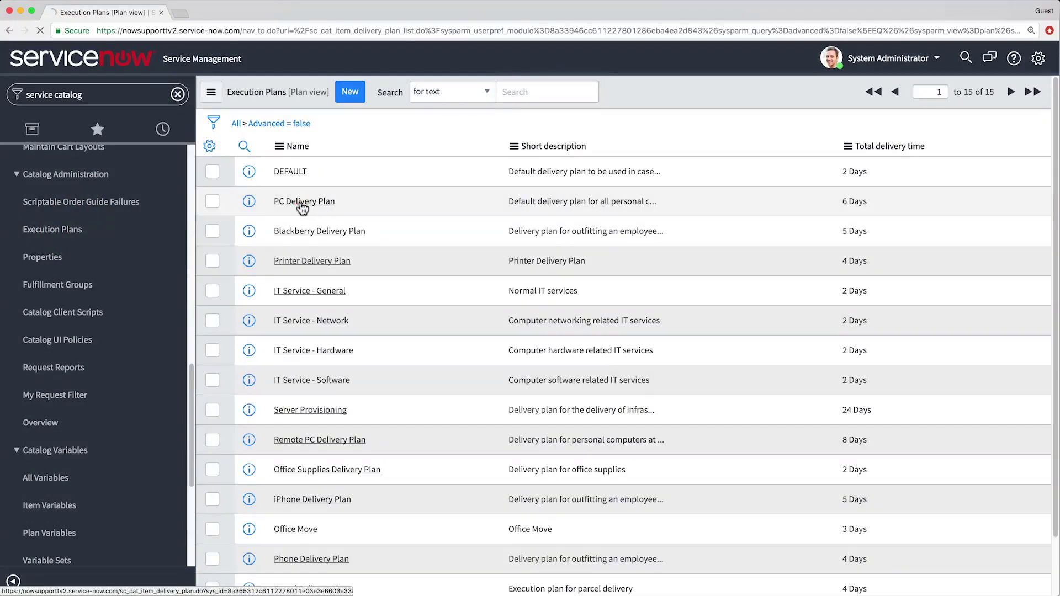
click(274, 212)
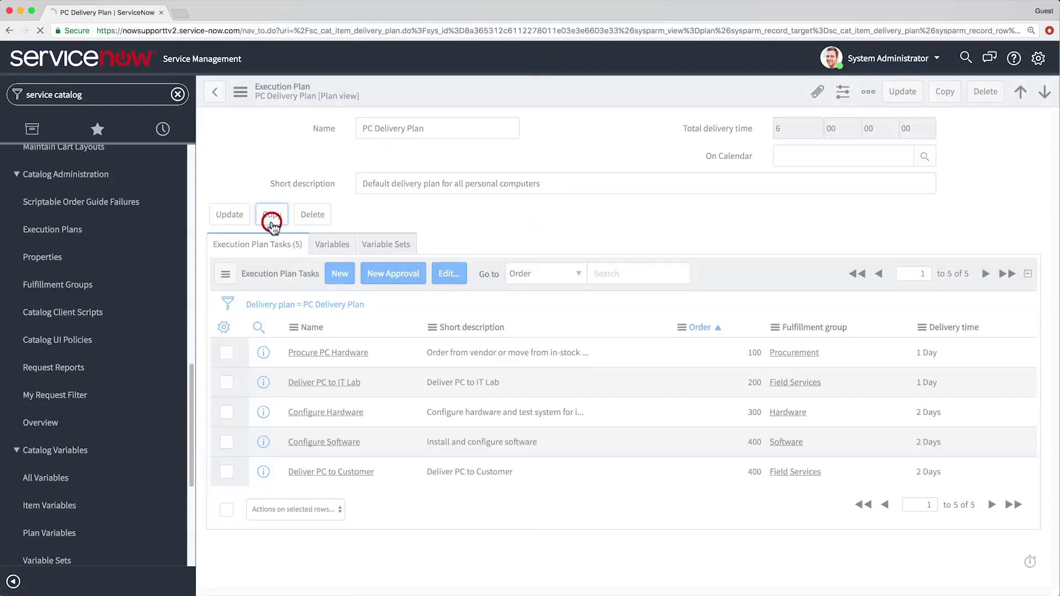
scroll(271, 221, down, 2)
scroll(271, 221, down, 2)
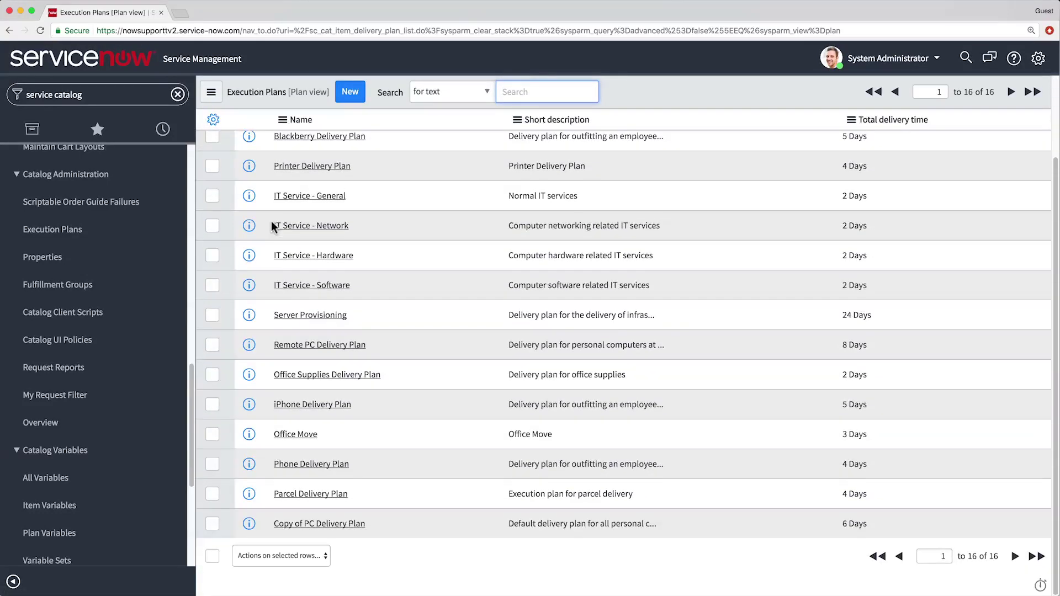
click(324, 523)
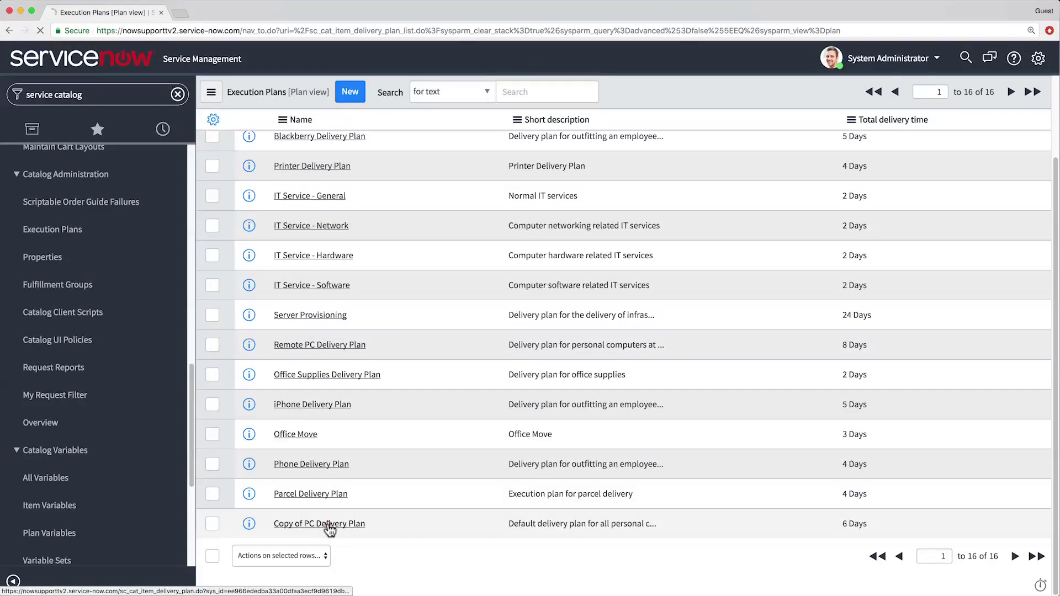
click(215, 88)
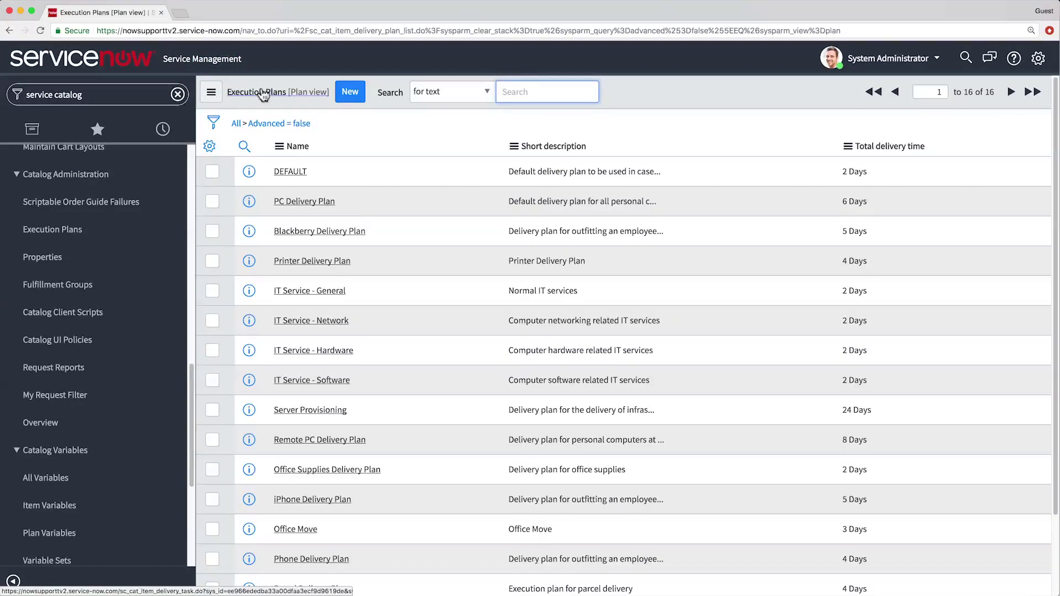
click(348, 98)
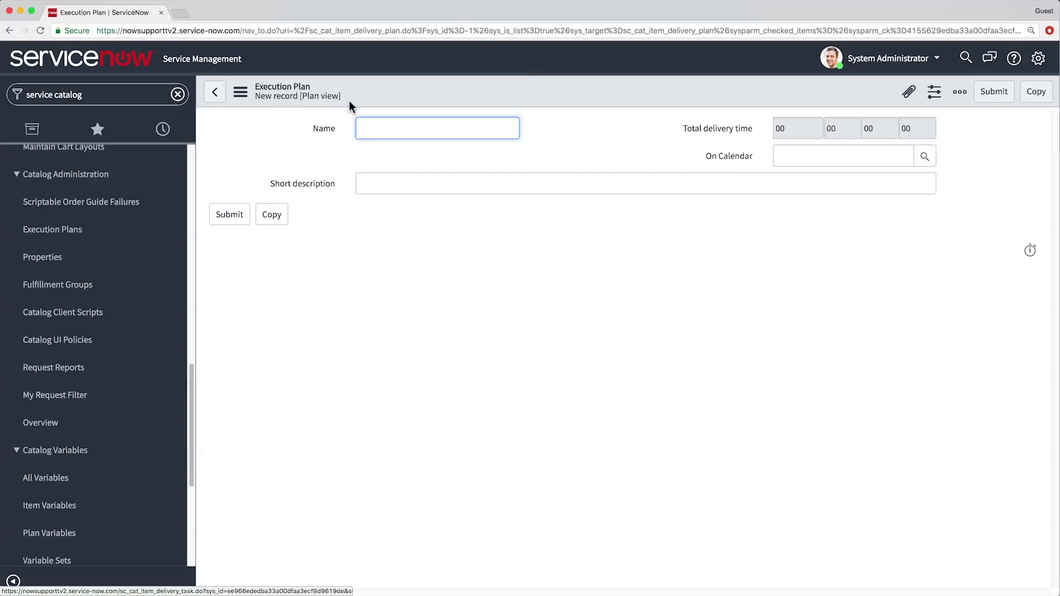
text(Ergonomic Furniture Delivery)
Step: Save the Ergonomic Furniture Delivery plan on the Monday thru Friday (9 - 5) calendar
click(395, 181)
text(Obtain approval for and deliver ergonomic furniture.)
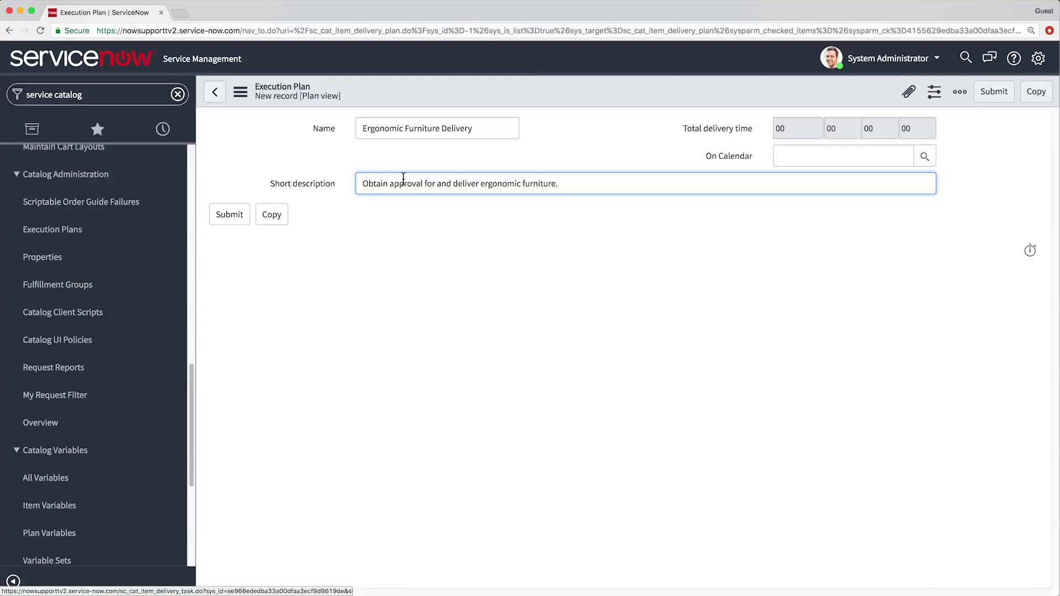
click(924, 157)
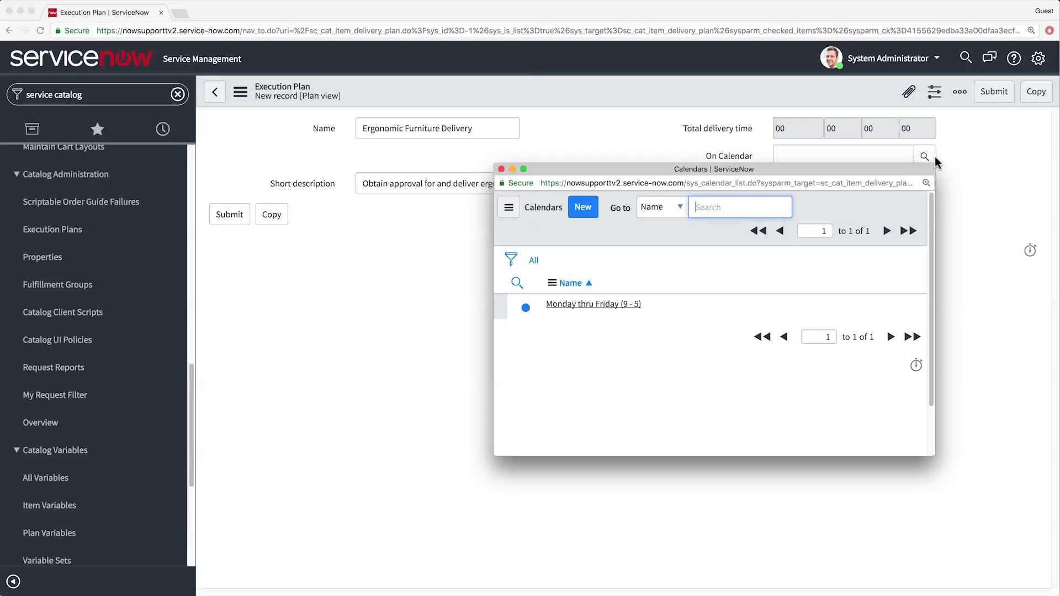
click(584, 308)
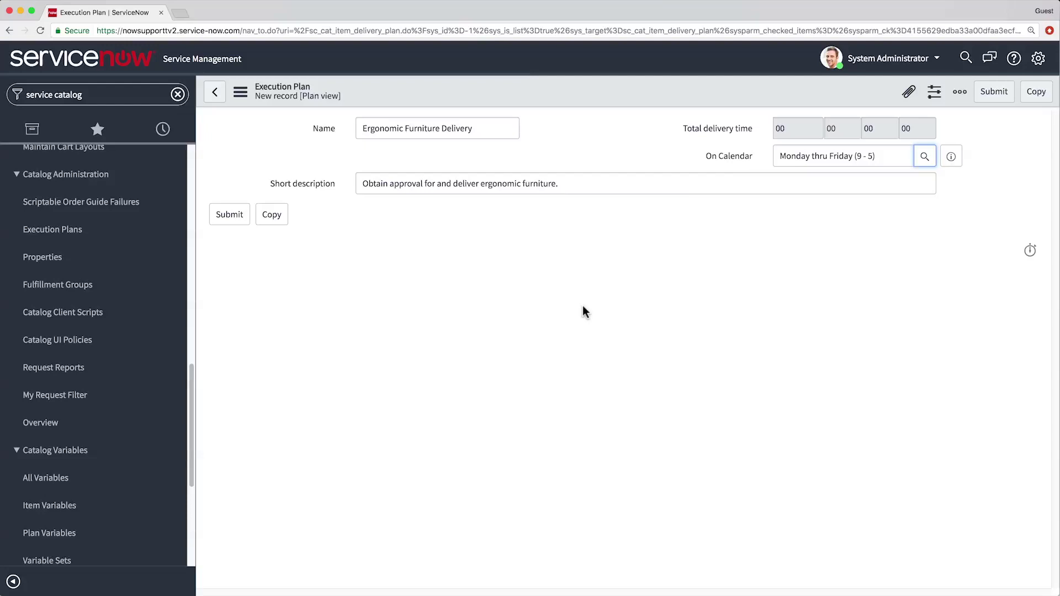
click(992, 92)
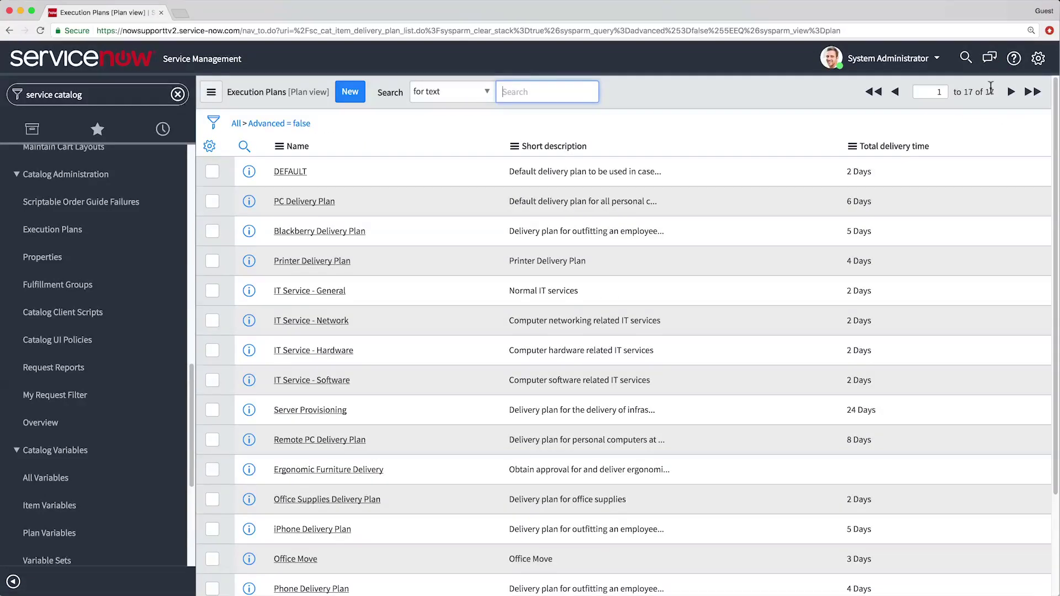
click(374, 474)
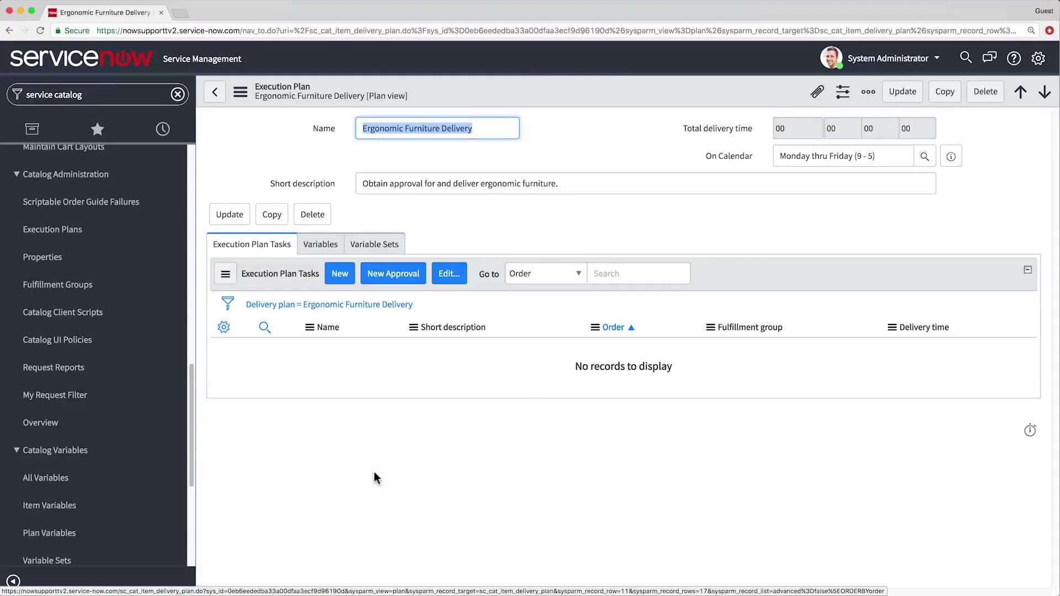
Step: Add a Manager Approval task lasting 02 days with a short description and approver instructions
click(393, 278)
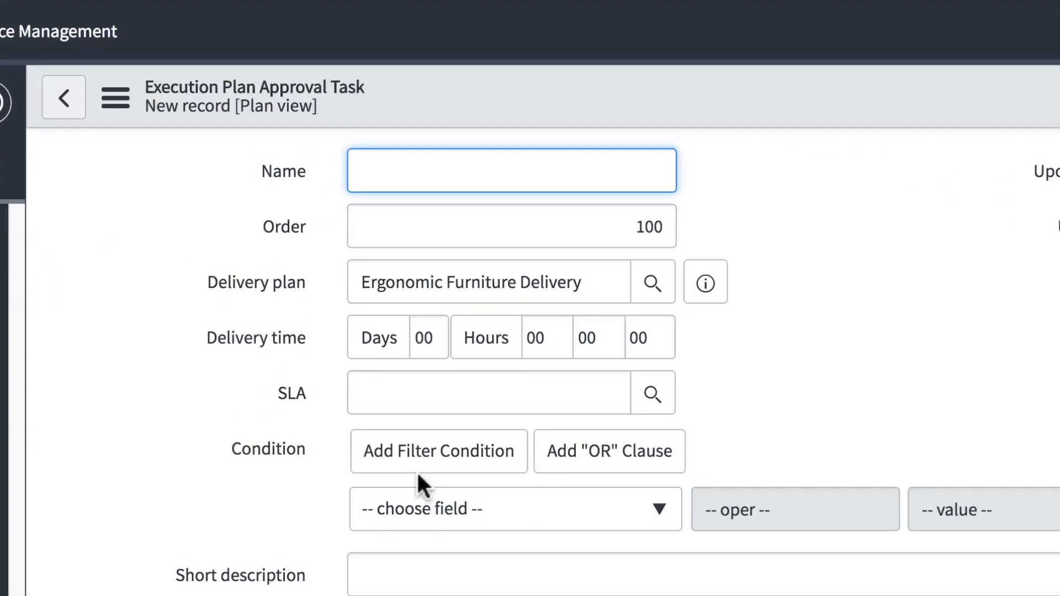
text(Manager Approval)
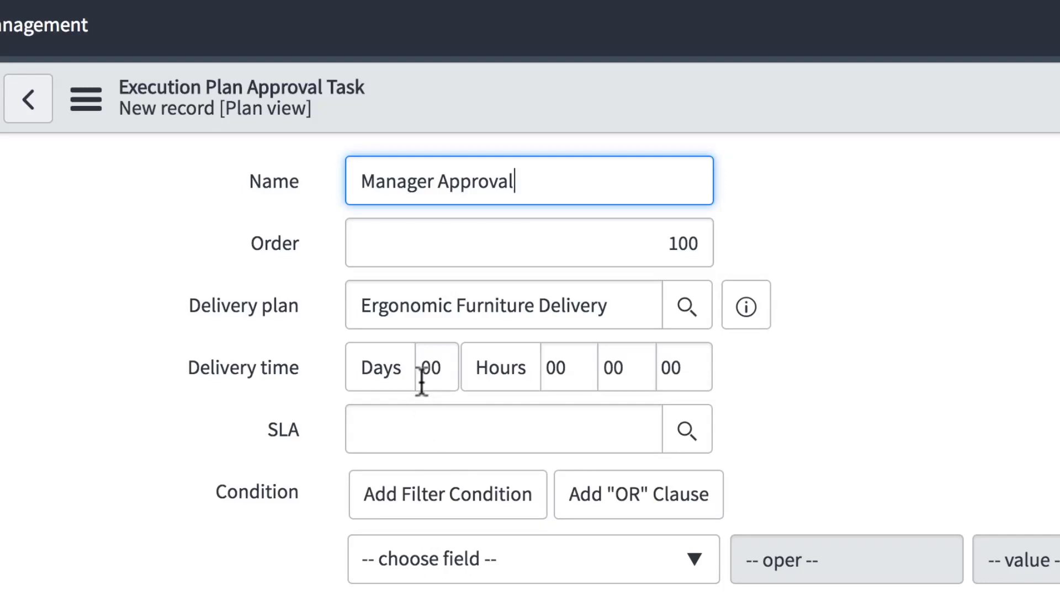
click(426, 351)
text(02)
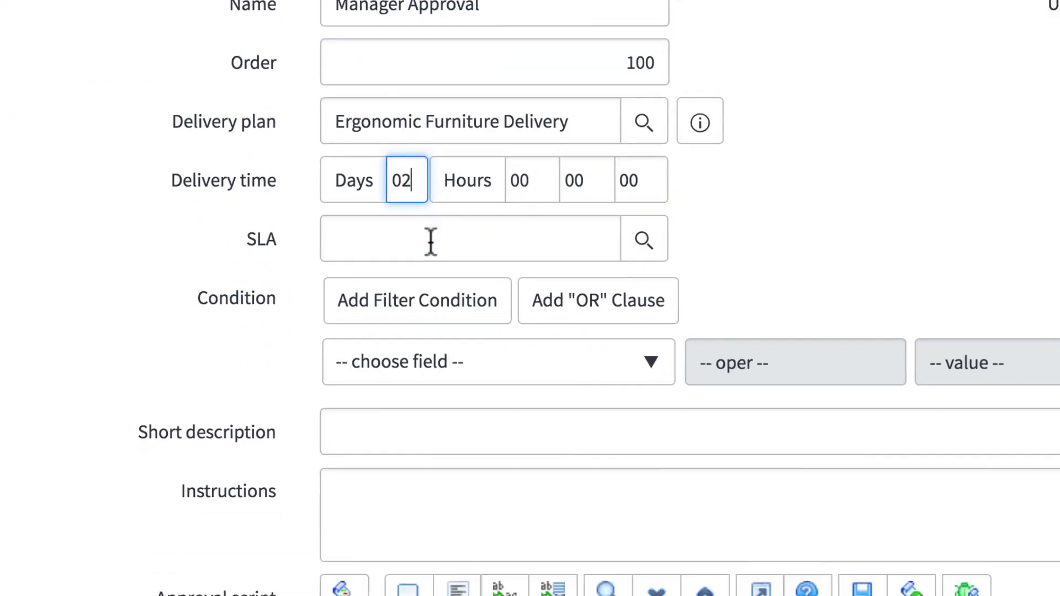
click(447, 206)
text(Doctor')
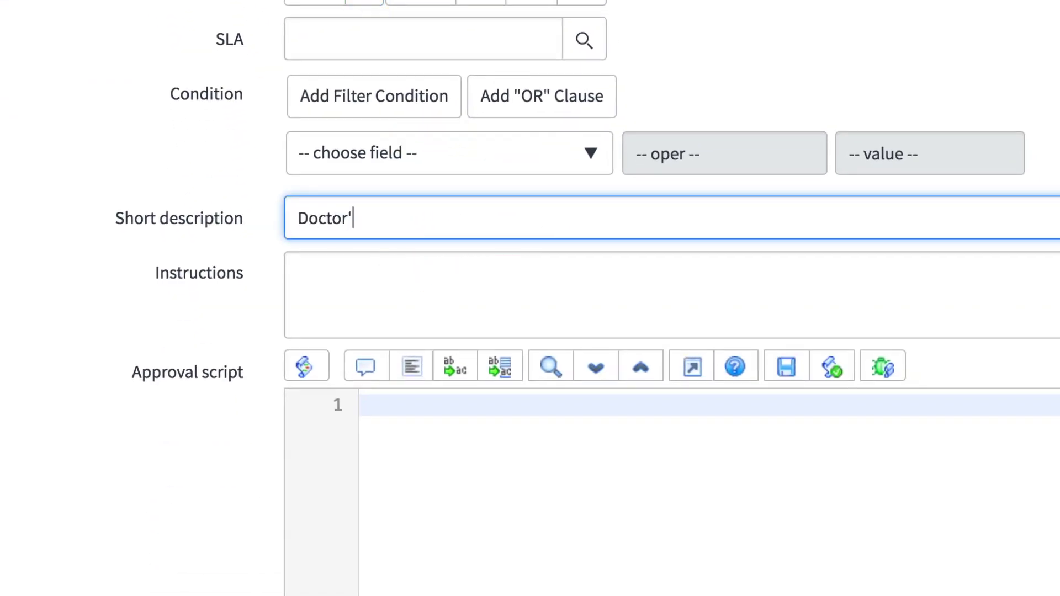
text(s recommendation required.)
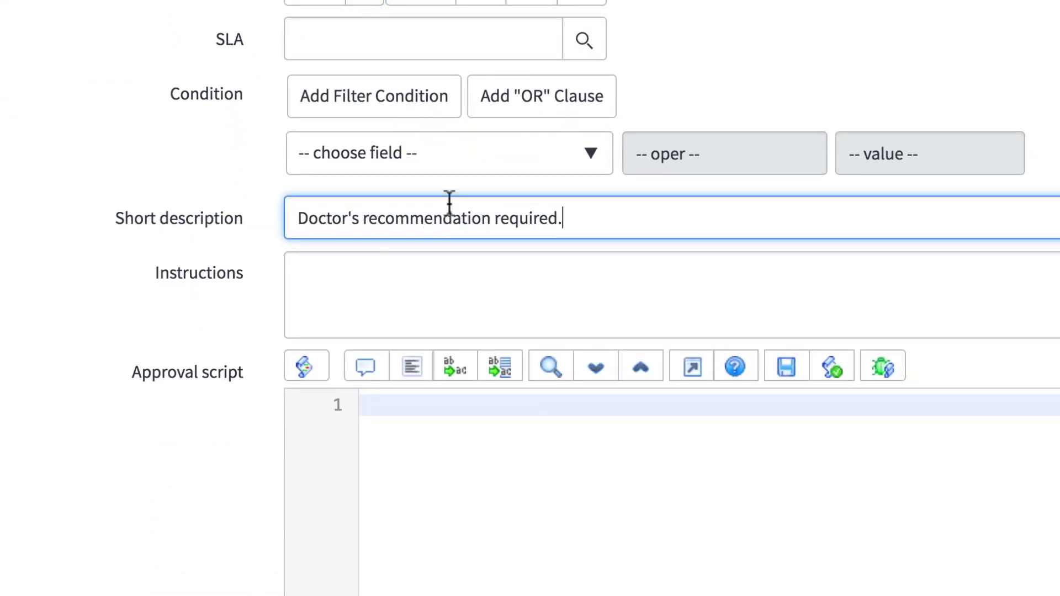
click(406, 279)
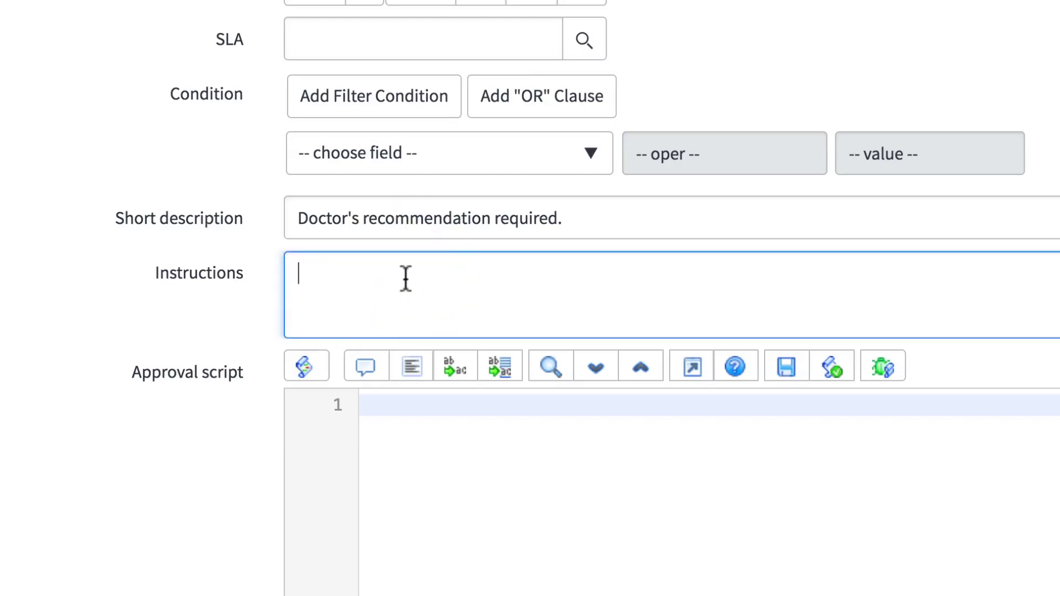
text(Verify that employee provides a doctor's recommendation for ergonomic furniture.)
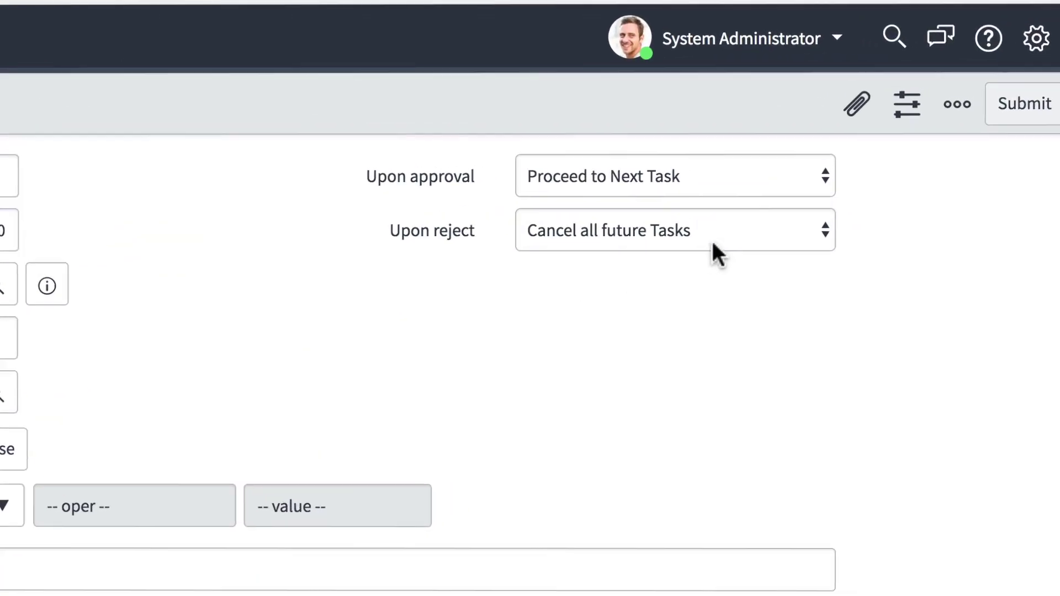
Step: Set rejection to cancel all future tasks and submit the Manager Approval task
click(882, 157)
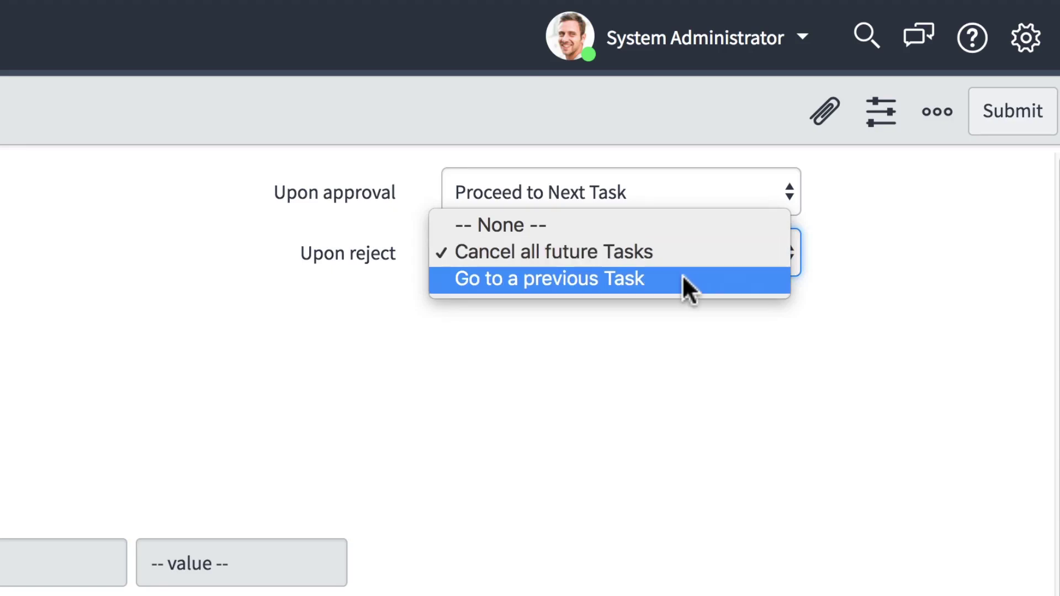
click(683, 279)
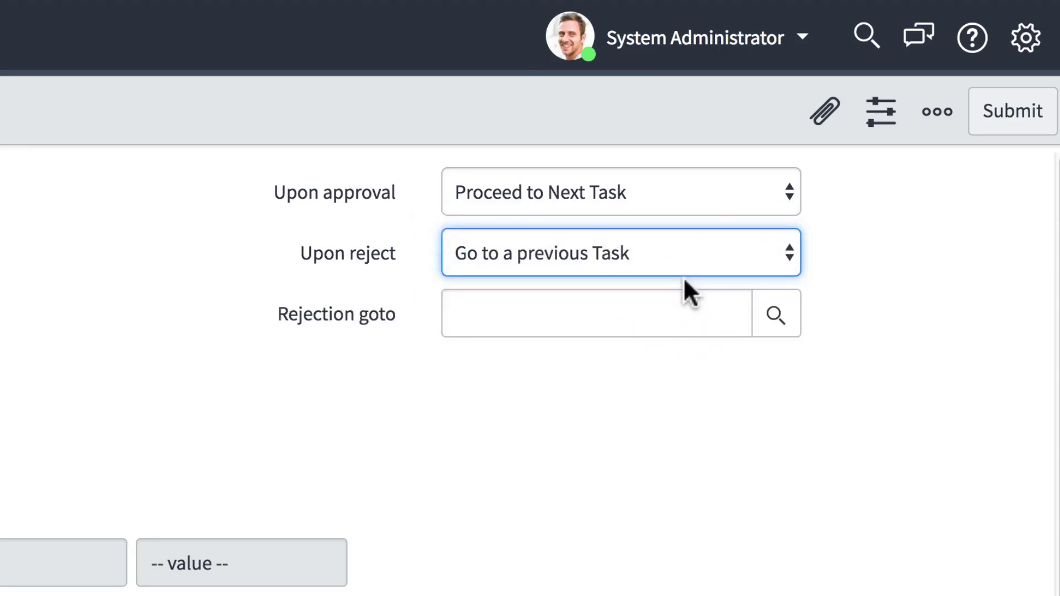
click(688, 252)
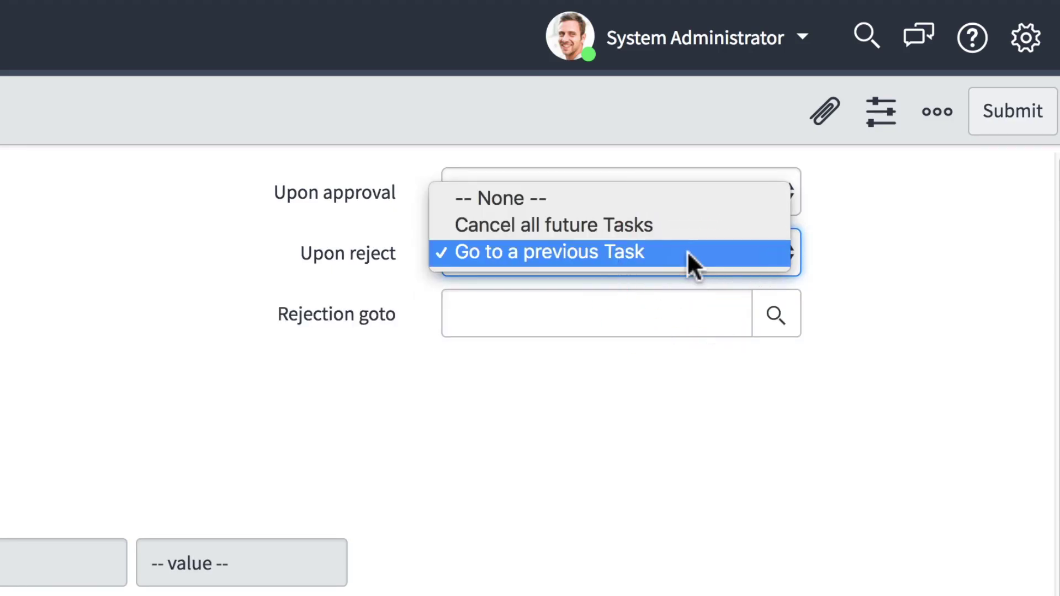
click(677, 217)
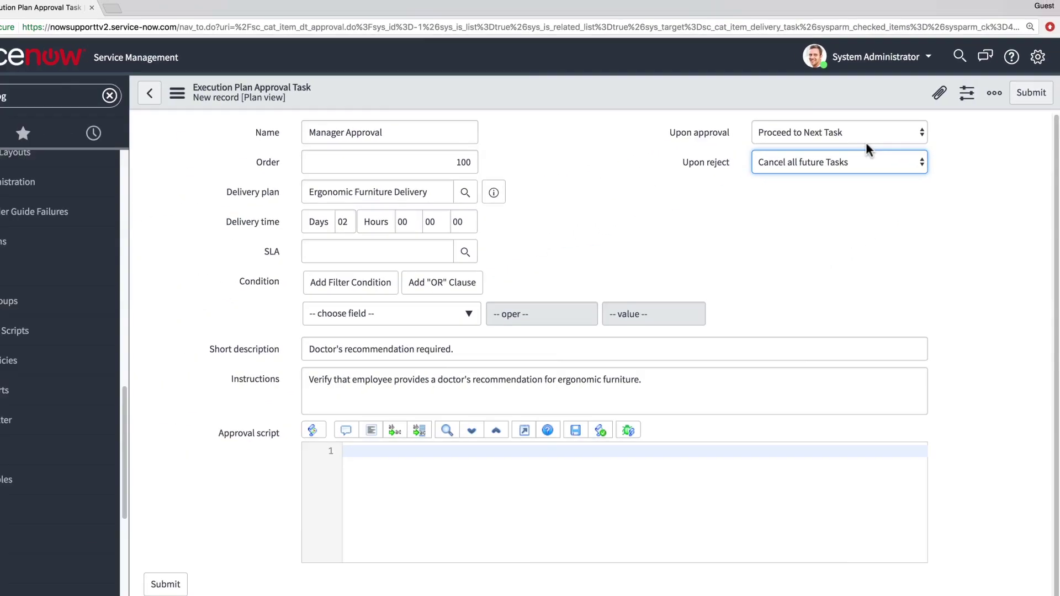
click(1031, 93)
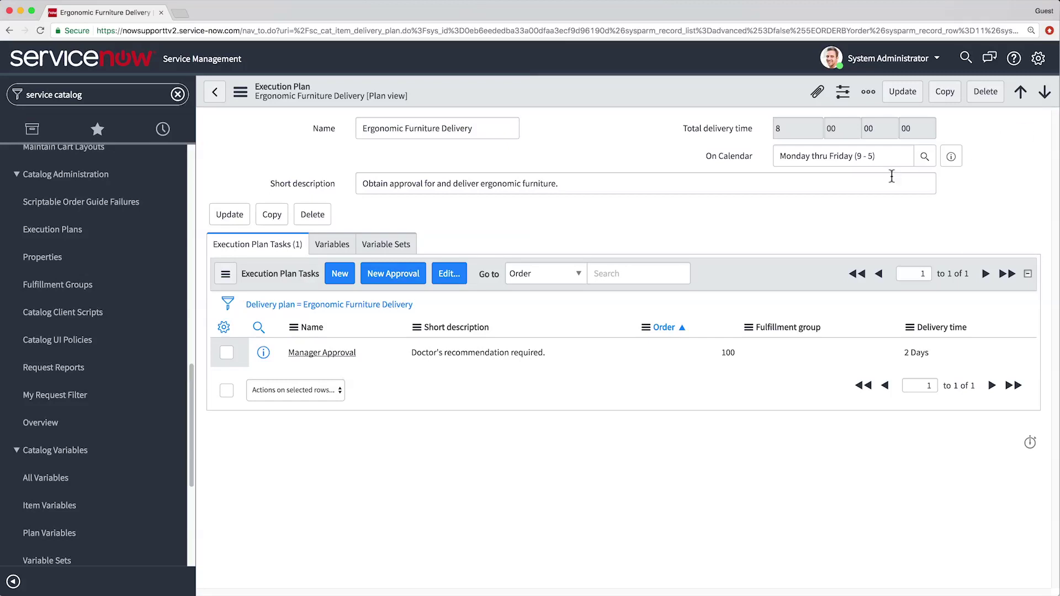
Step: Paste the manager_as_approver function into the Manager Approval task's approval script and update it
click(344, 357)
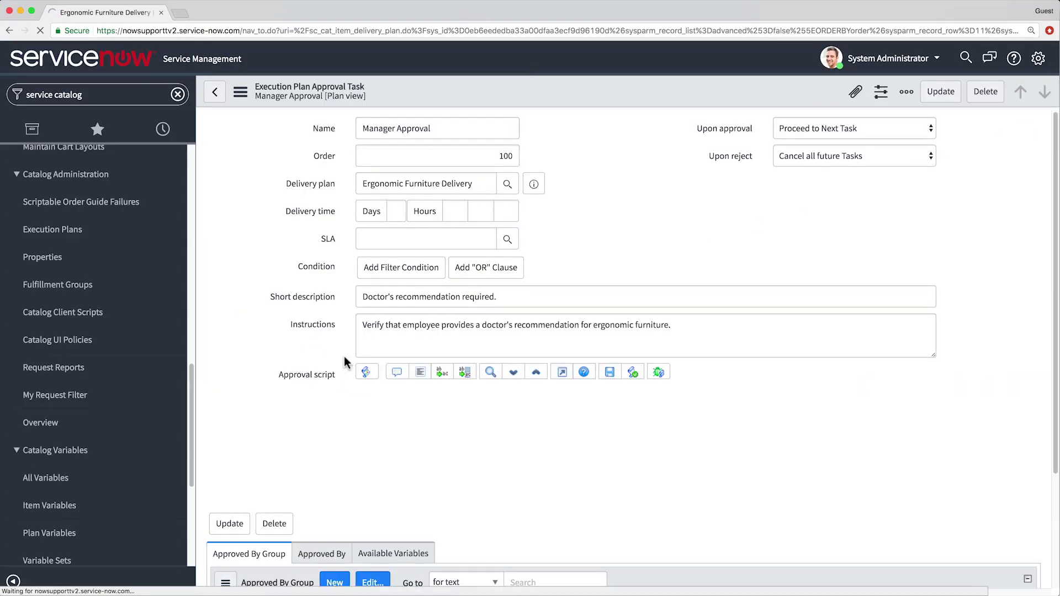
scroll(344, 356, down, 3)
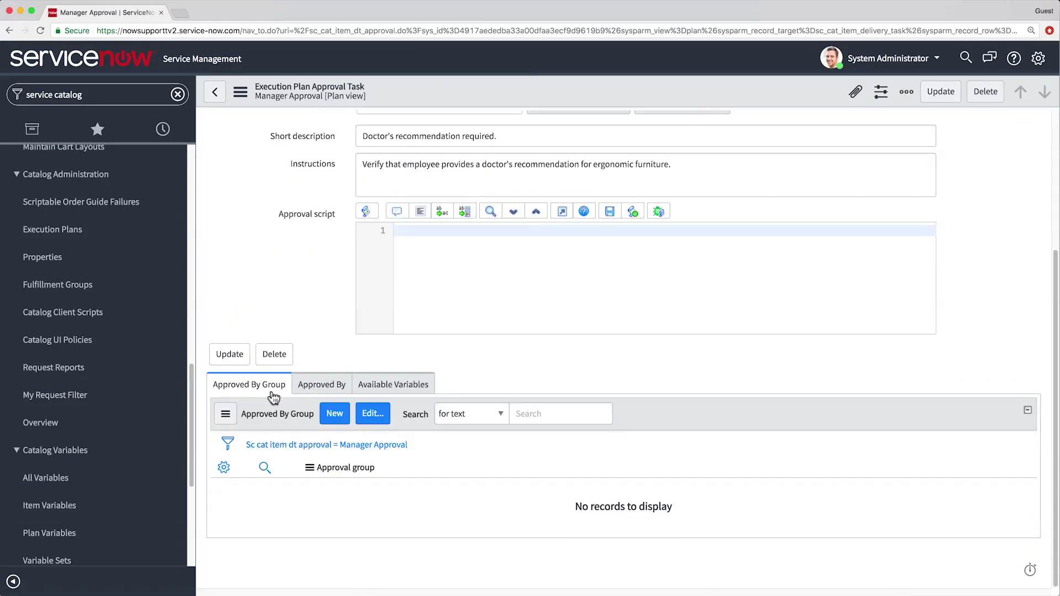
click(318, 392)
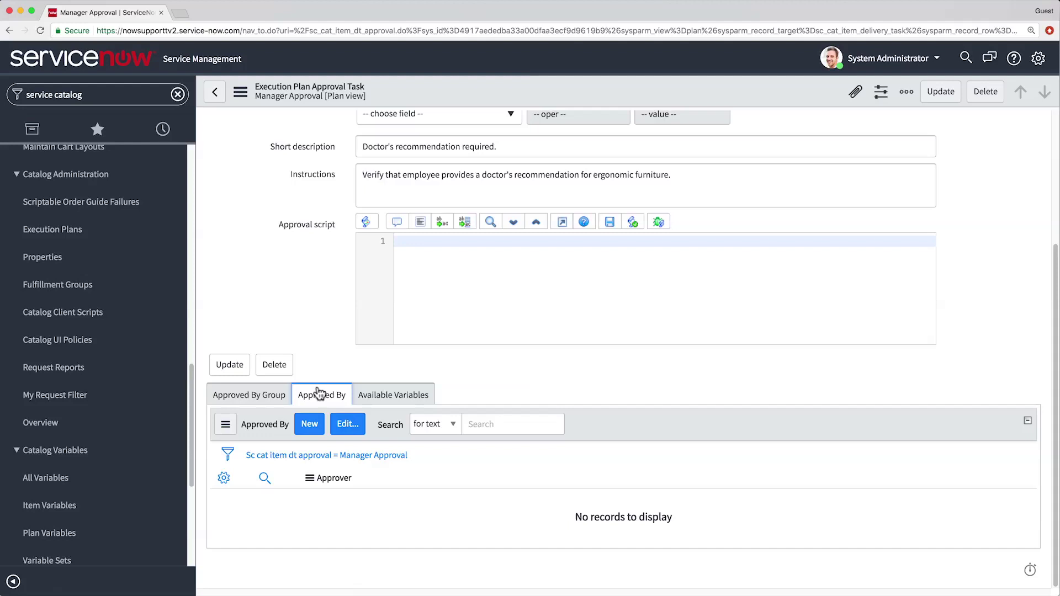
click(437, 300)
text((function manager_as_approver () { var request = current.request_item.request; var rc = request.requested_for.manager; return rc; })();)
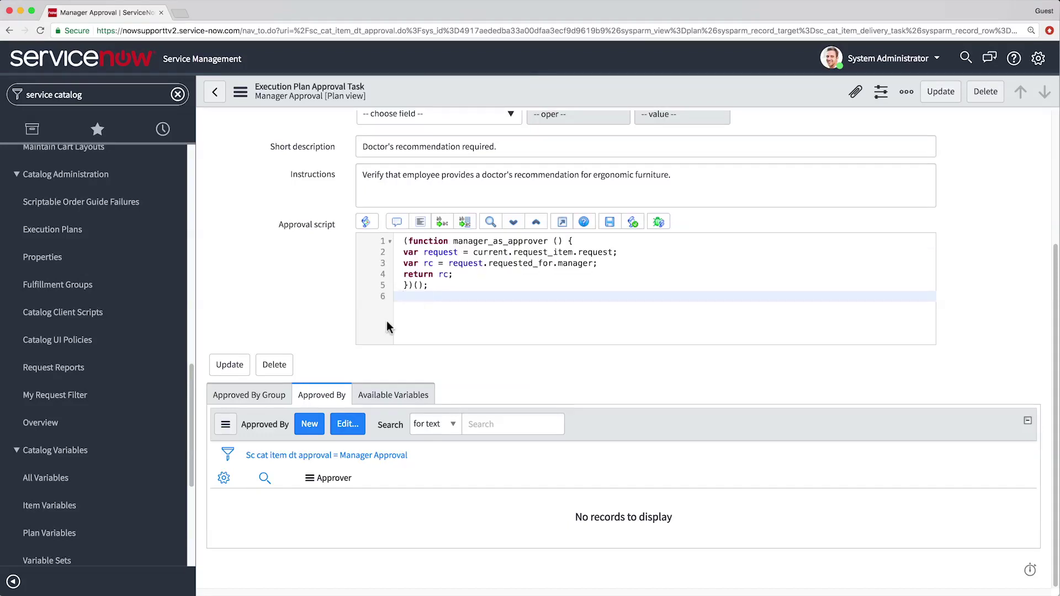
click(239, 369)
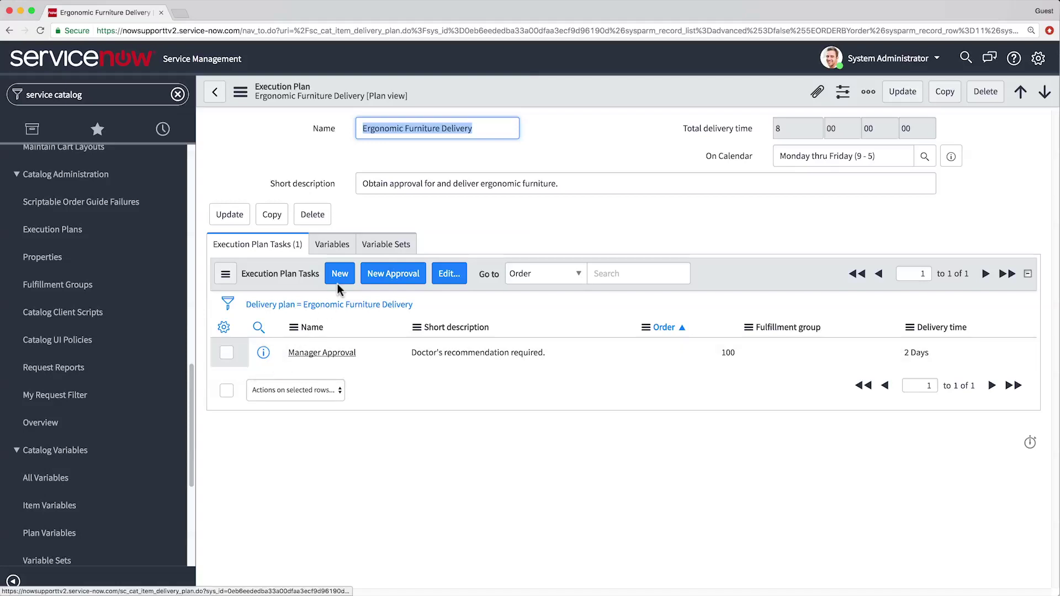
Step: Create an Order furniture task for the Procurement group with order 200
click(340, 273)
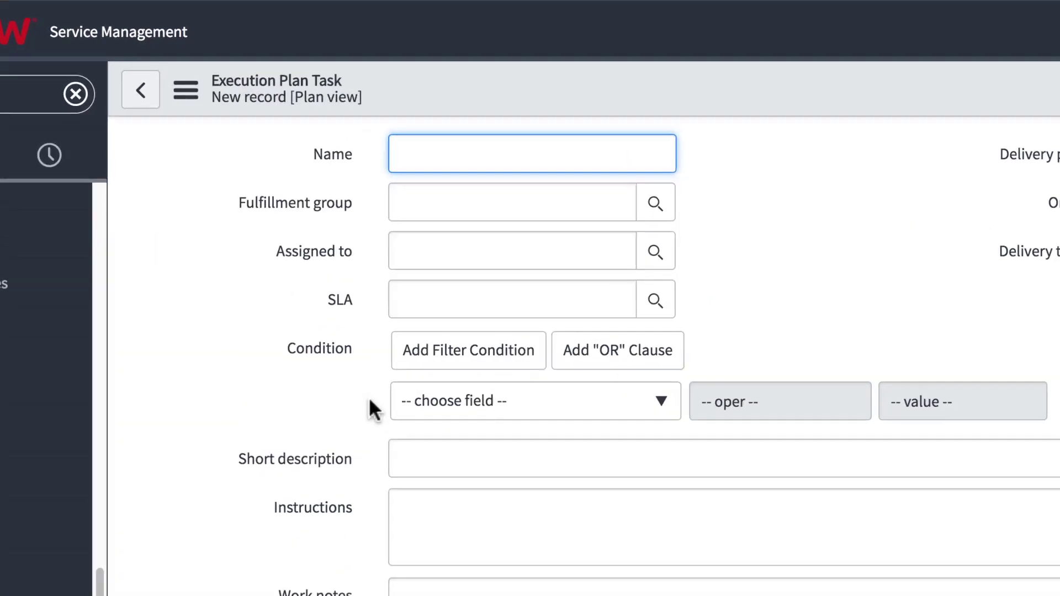
text(Order furniture)
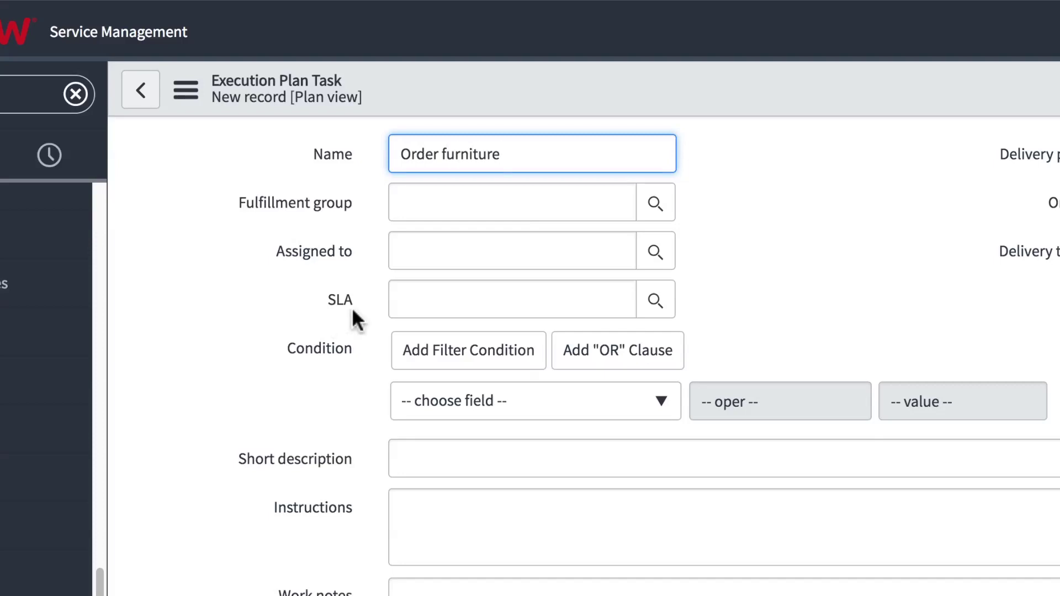
click(655, 204)
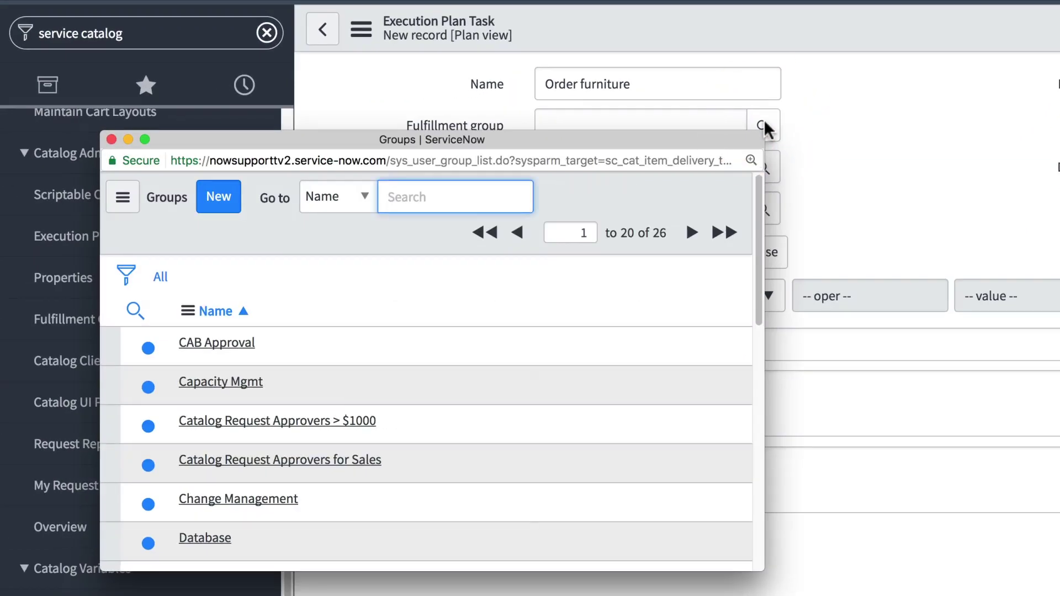
text(pro)
key(Return)
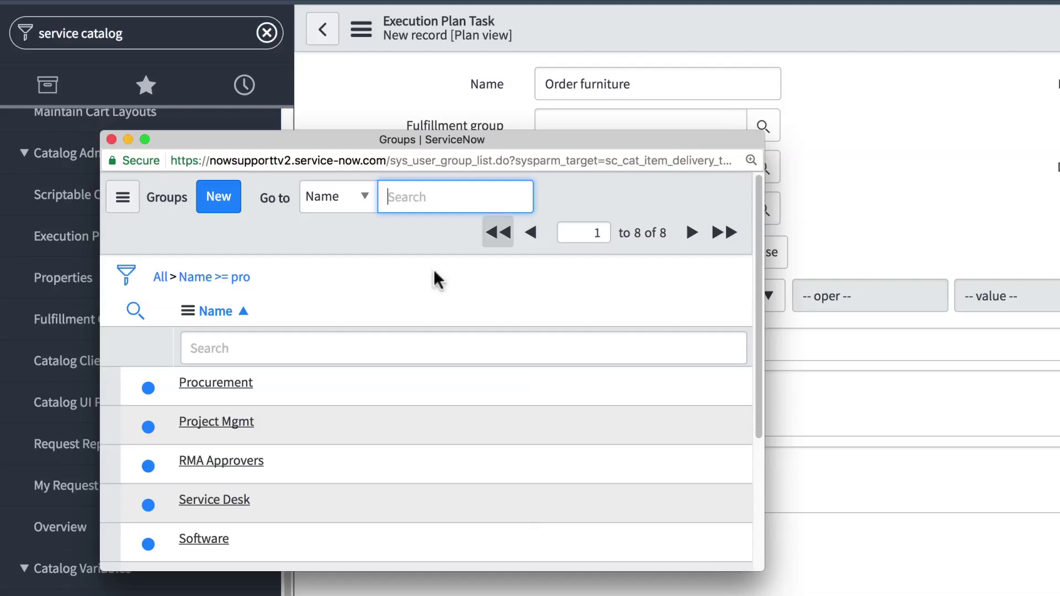
click(235, 386)
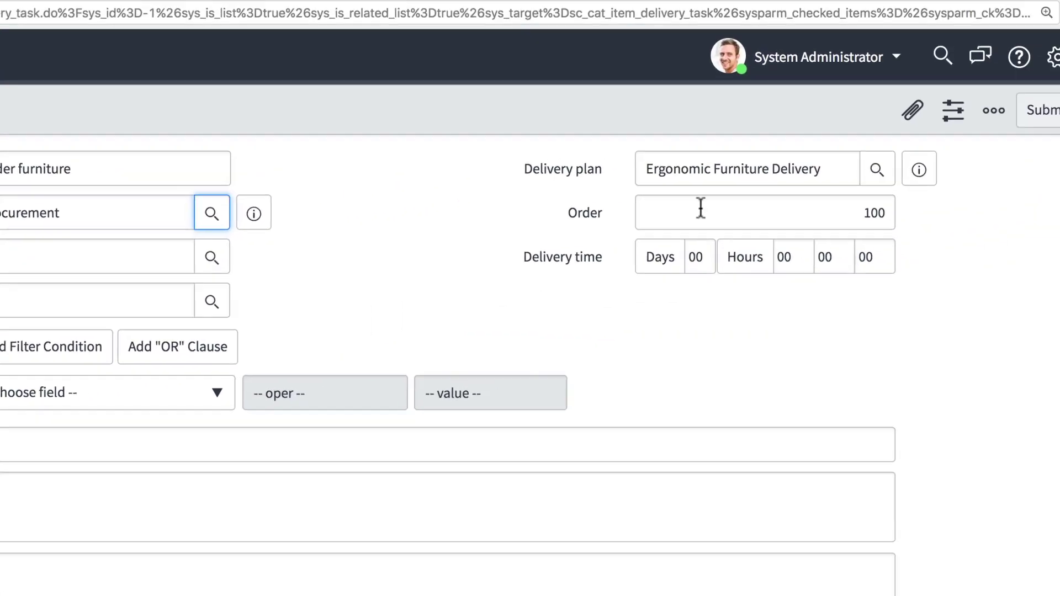
click(665, 214)
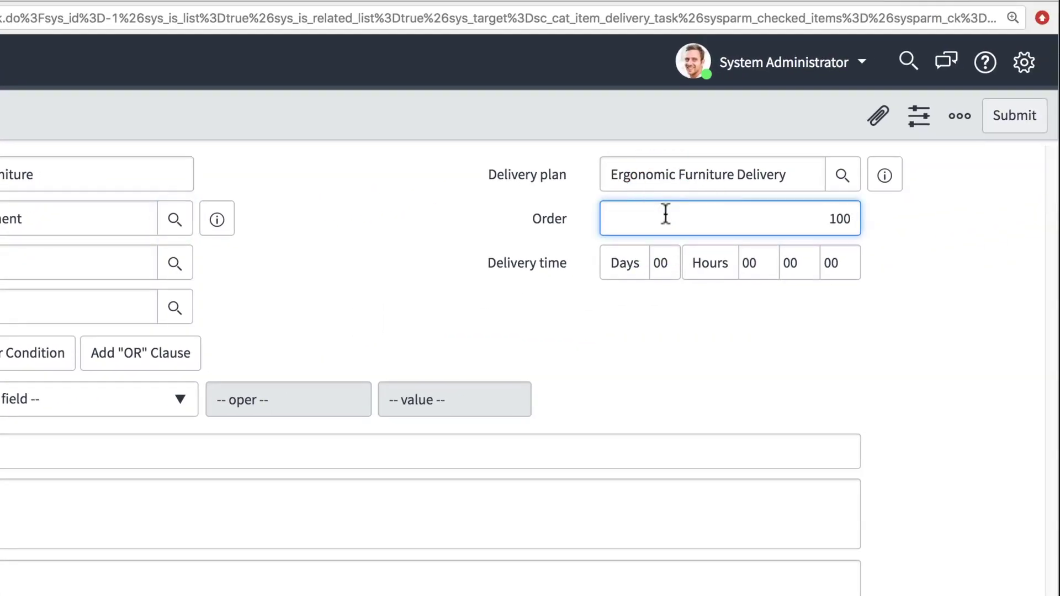
key(Delete)
text(2)
Step: Give it one day and a short description, save it, and open the Workflow Editor
click(675, 262)
text(01)
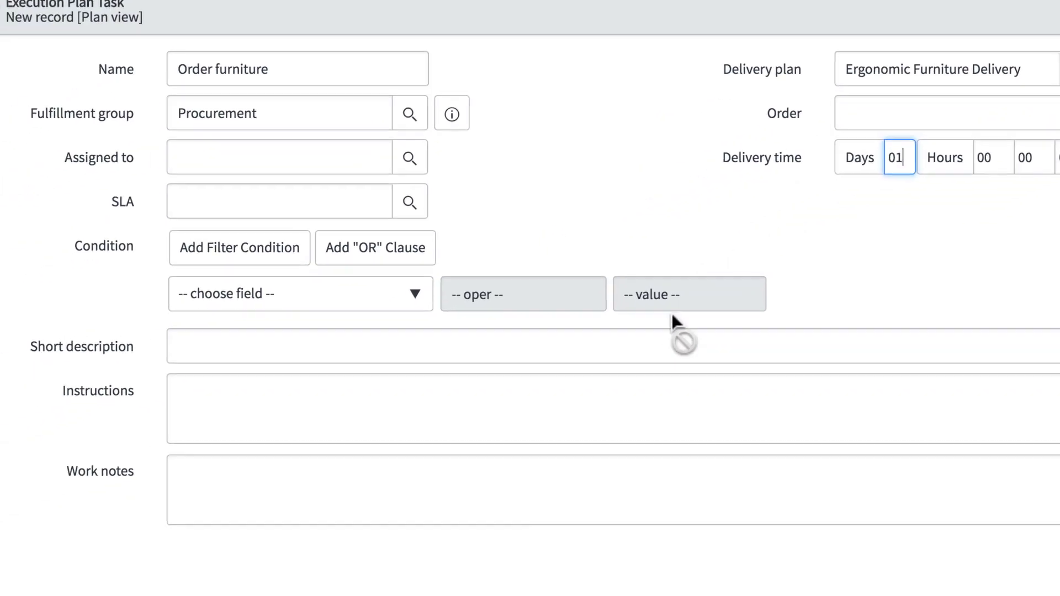
click(778, 283)
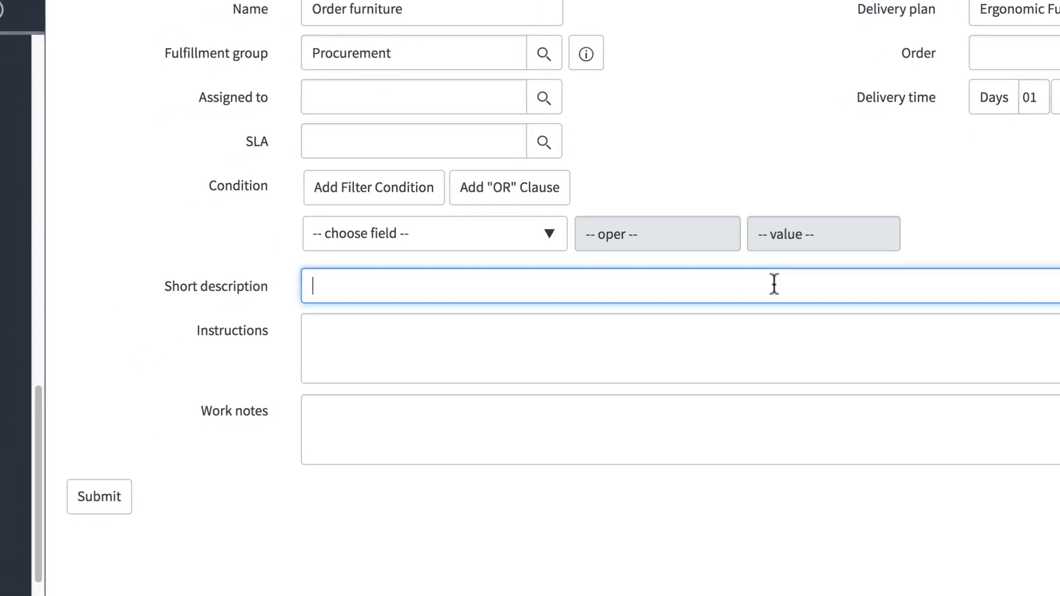
text(Order item from furni)
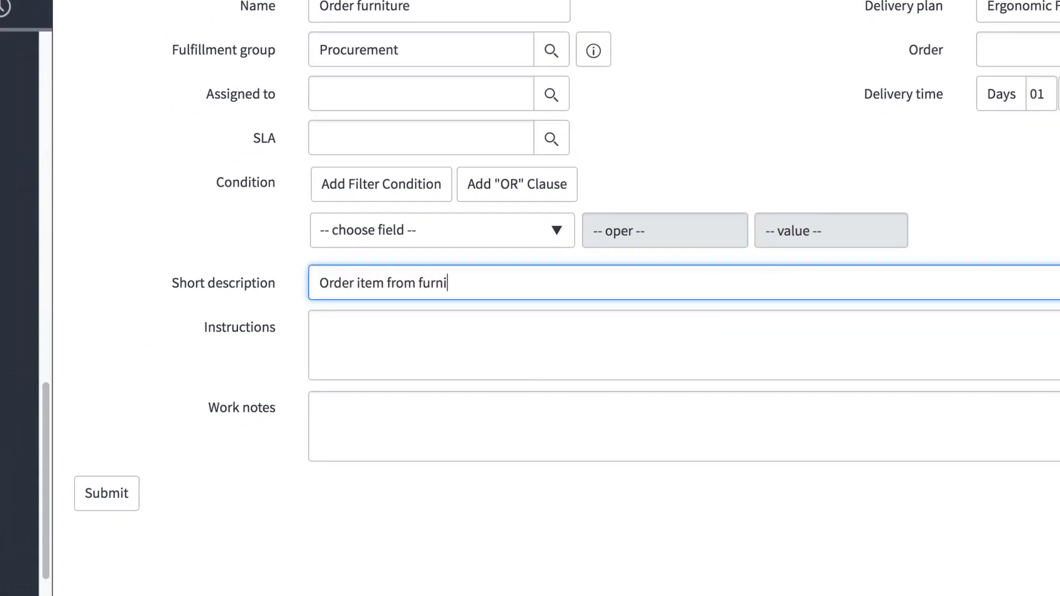
text(ture outlet.)
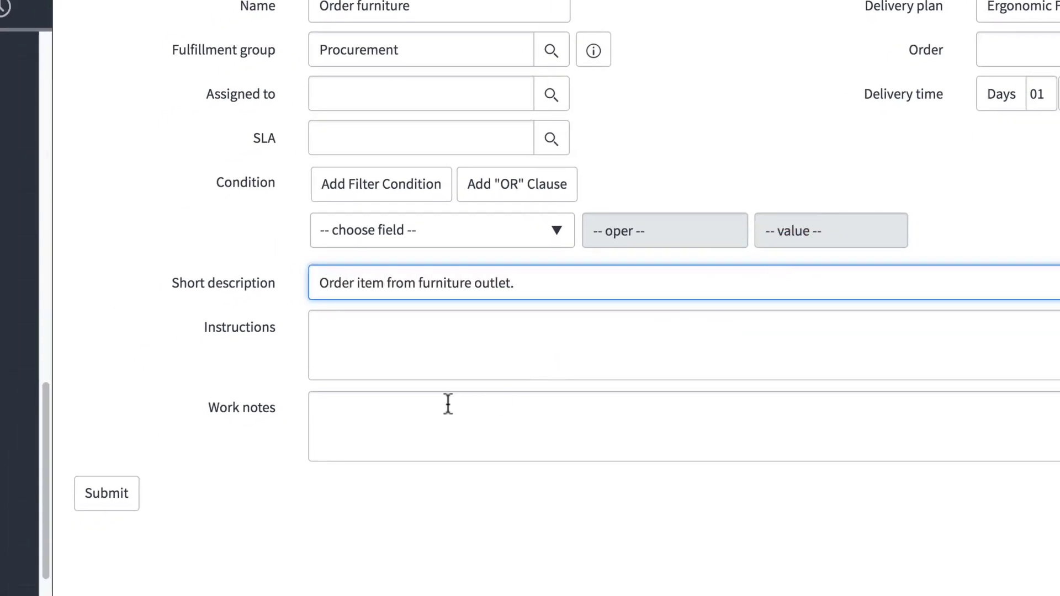
click(112, 498)
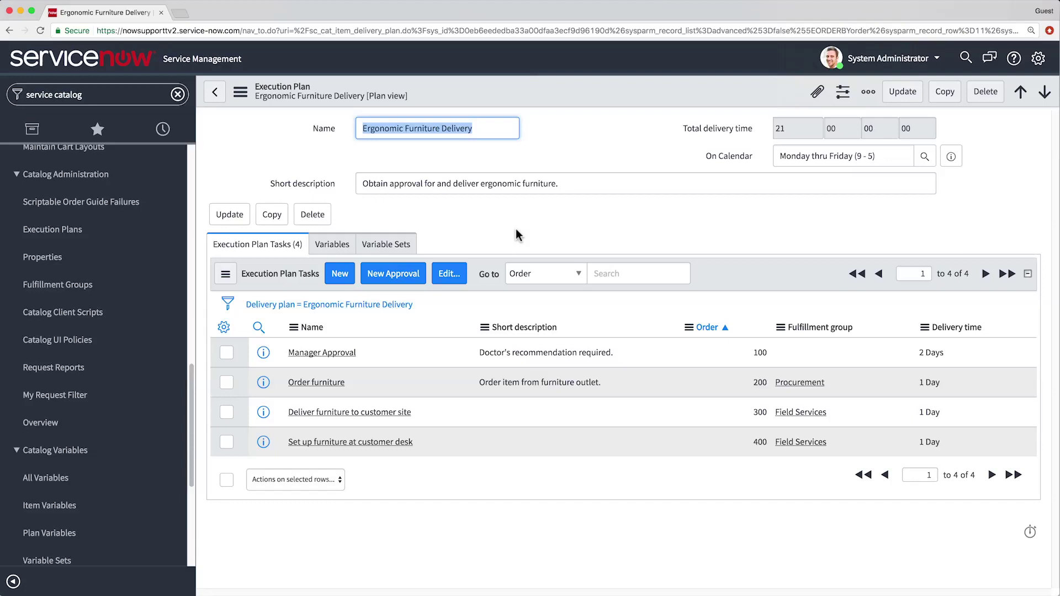
click(139, 97)
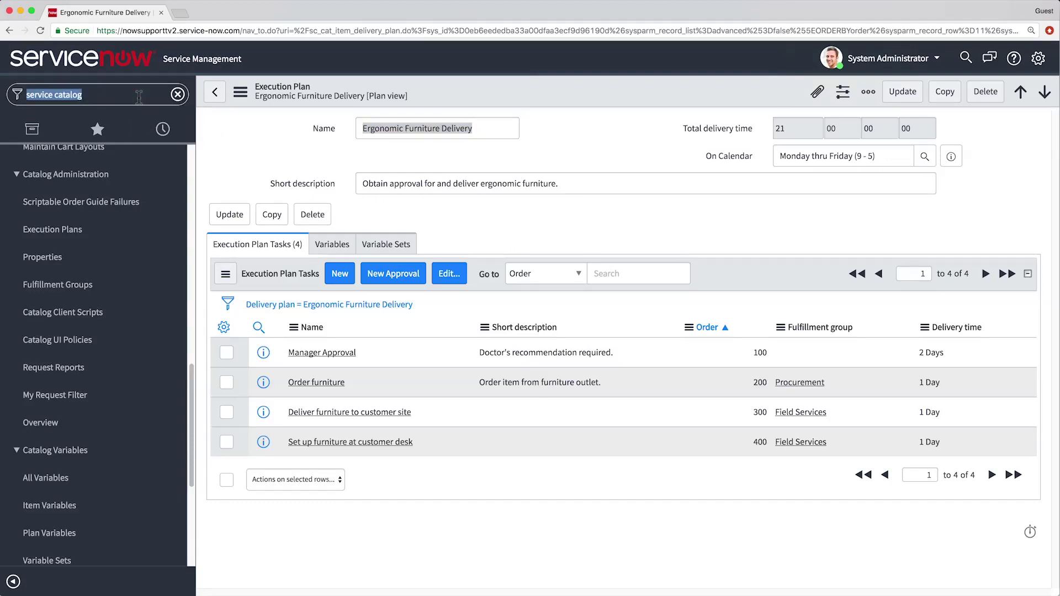
text(workflow)
click(118, 268)
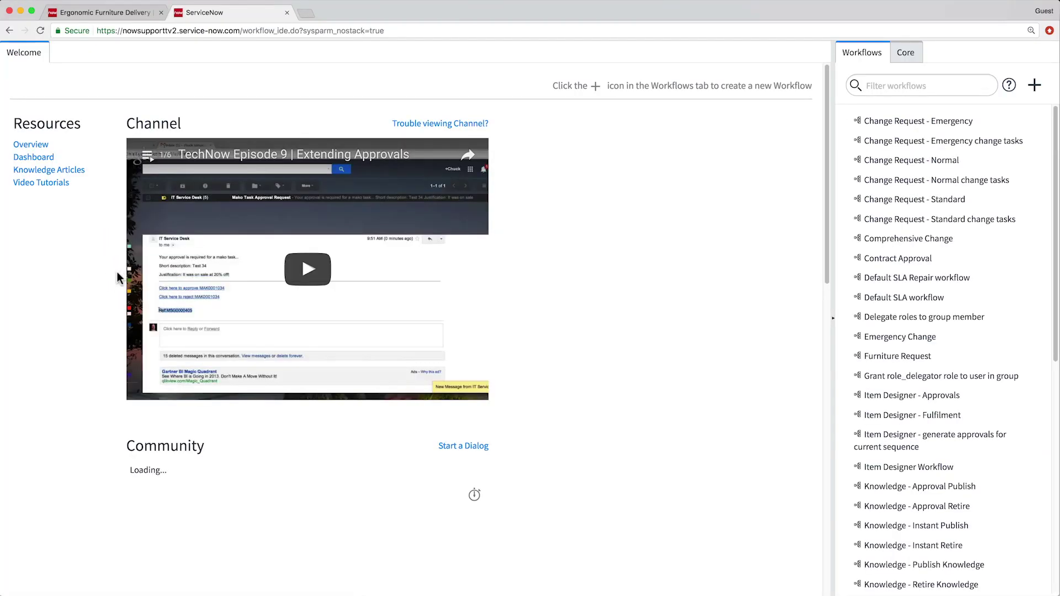
Step: Open the Service Catalog Item Request workflow and bring up a blank New Workflow form
click(887, 90)
text(service c)
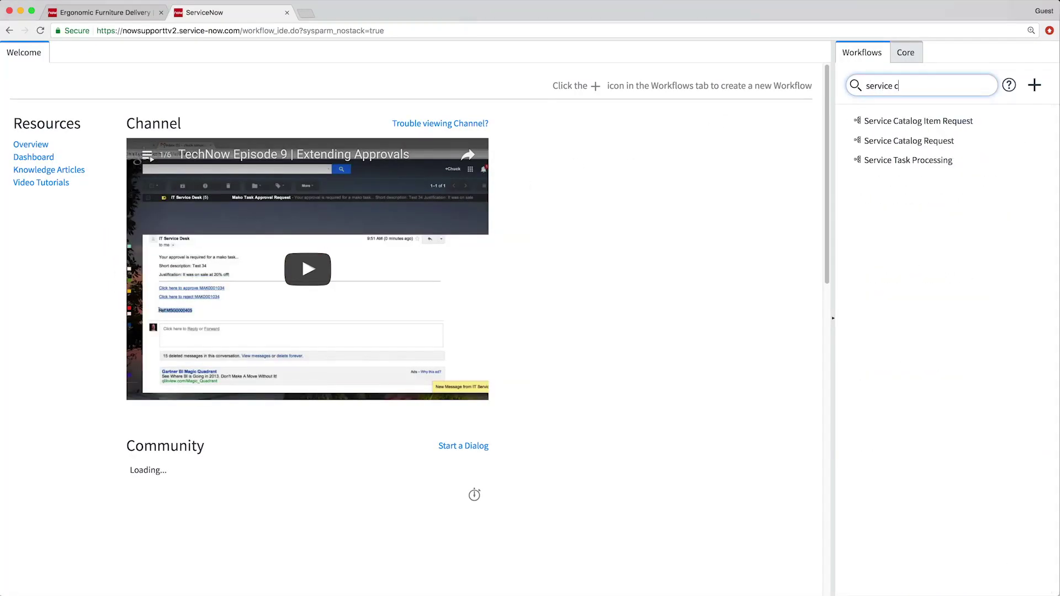
text(atalog)
click(904, 123)
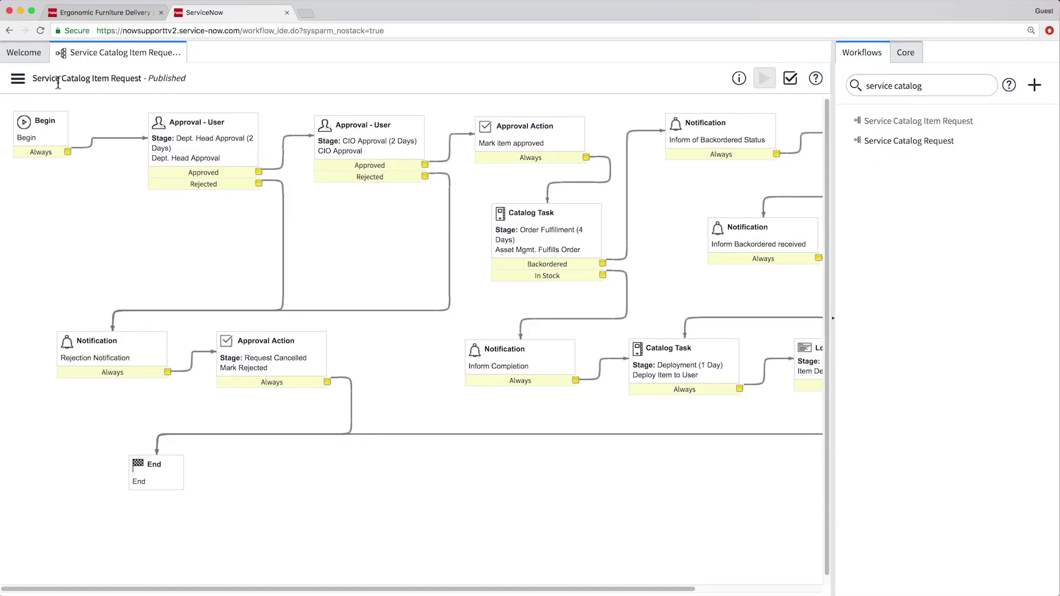
click(18, 78)
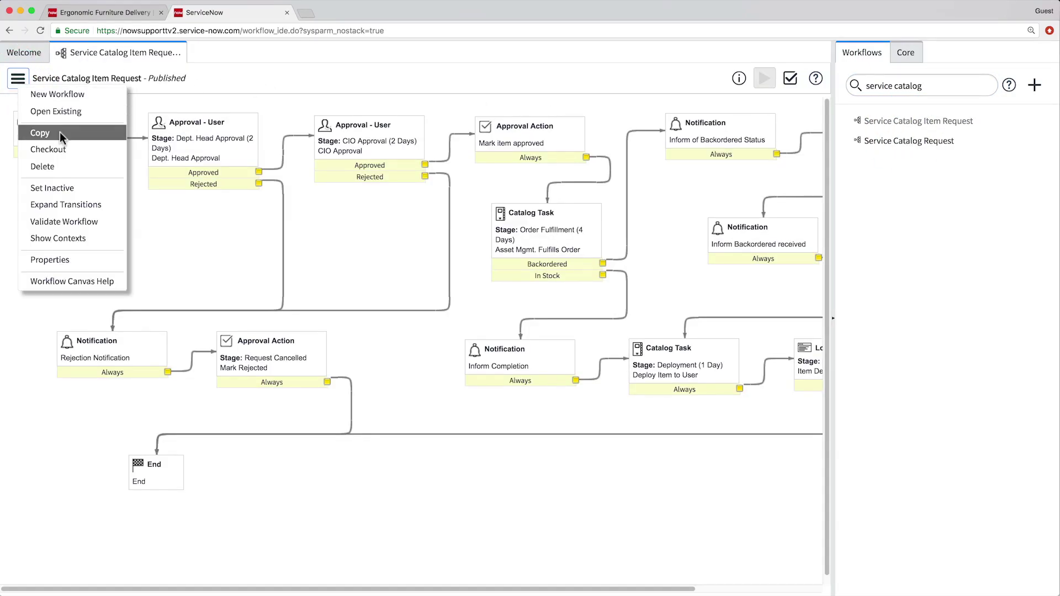
click(186, 76)
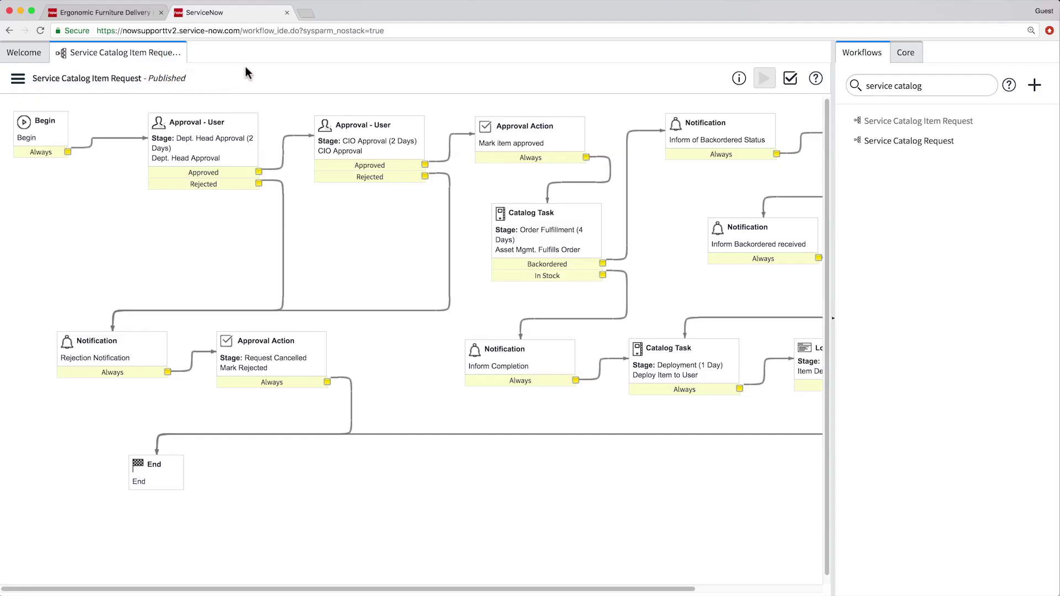
click(1034, 87)
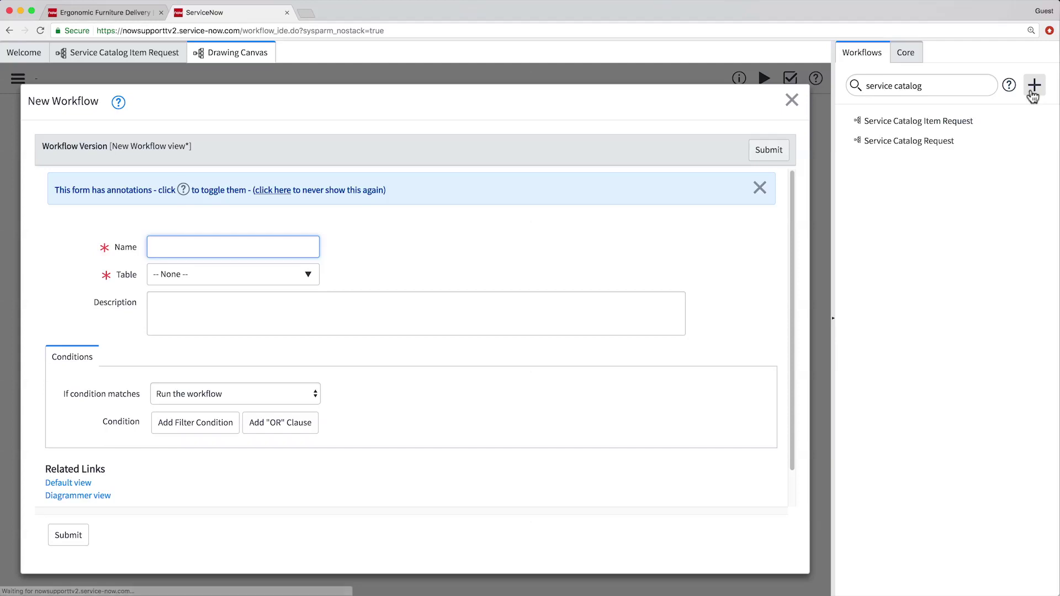
text(Ergonomic Furniture Request)
Step: Submit the Ergonomic Furniture Request workflow on Requested Item [sc_req_item] with its furniture-ordering description
click(578, 204)
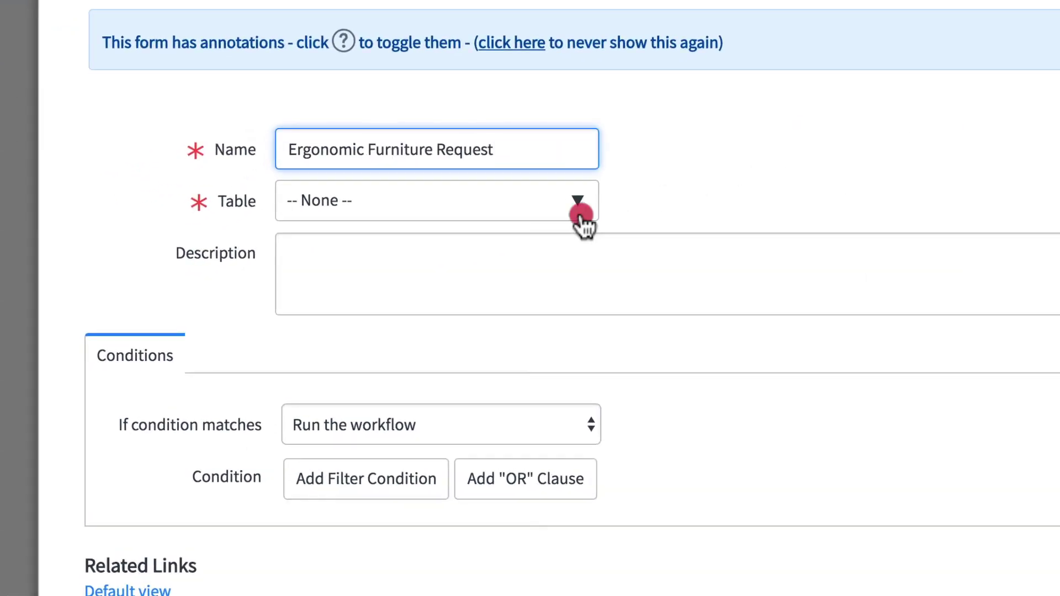
text(Reque)
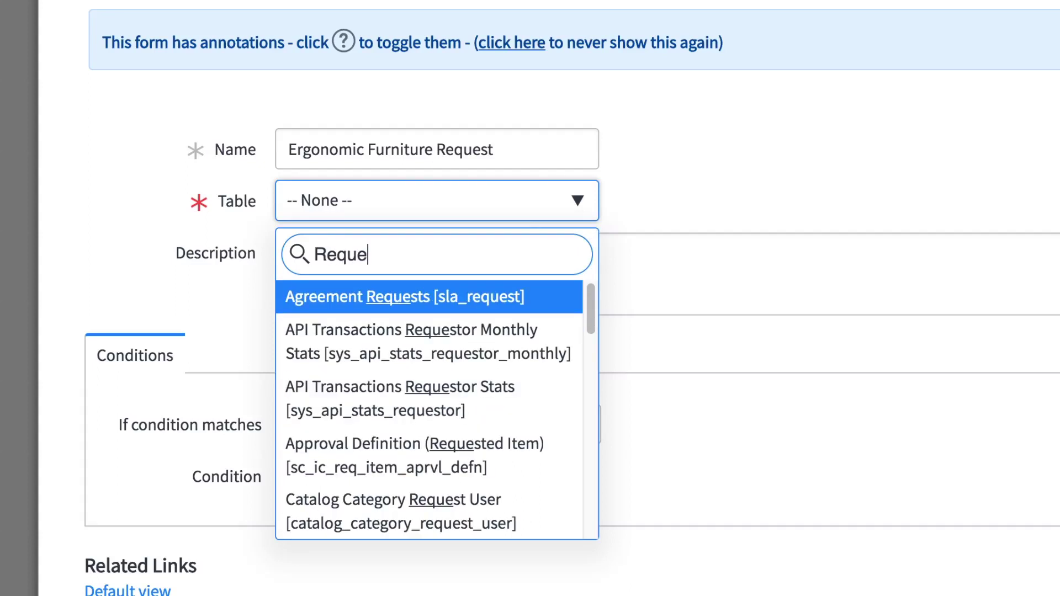
text(sted Item)
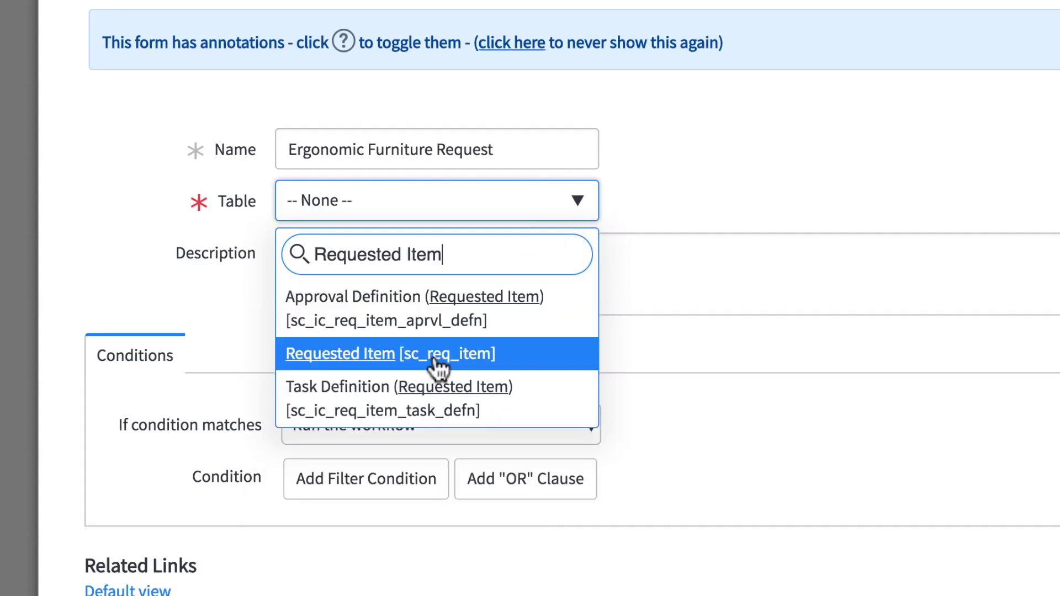
click(436, 354)
click(450, 273)
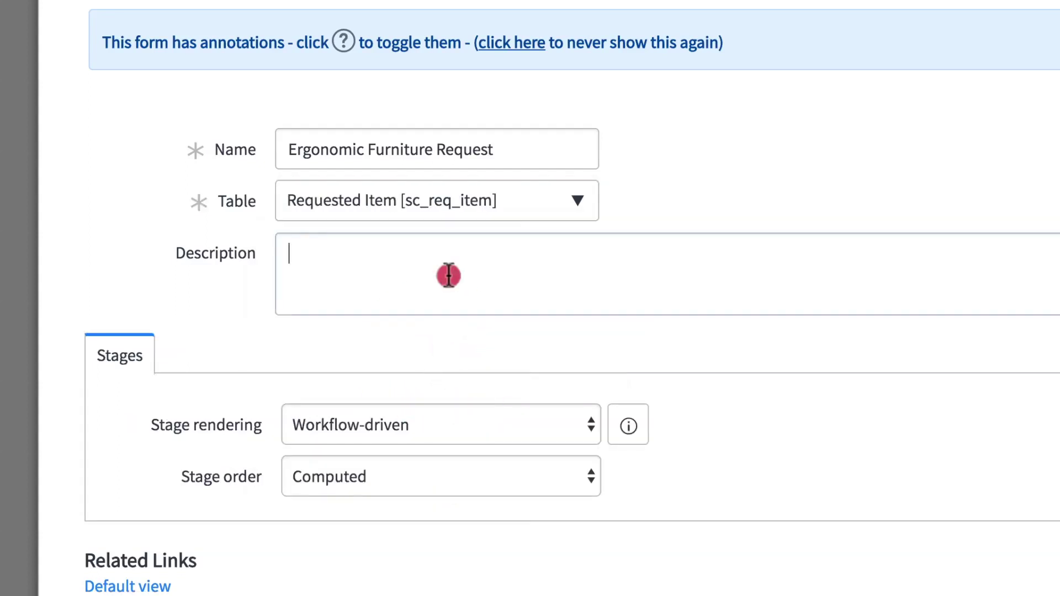
text(Workflow for o)
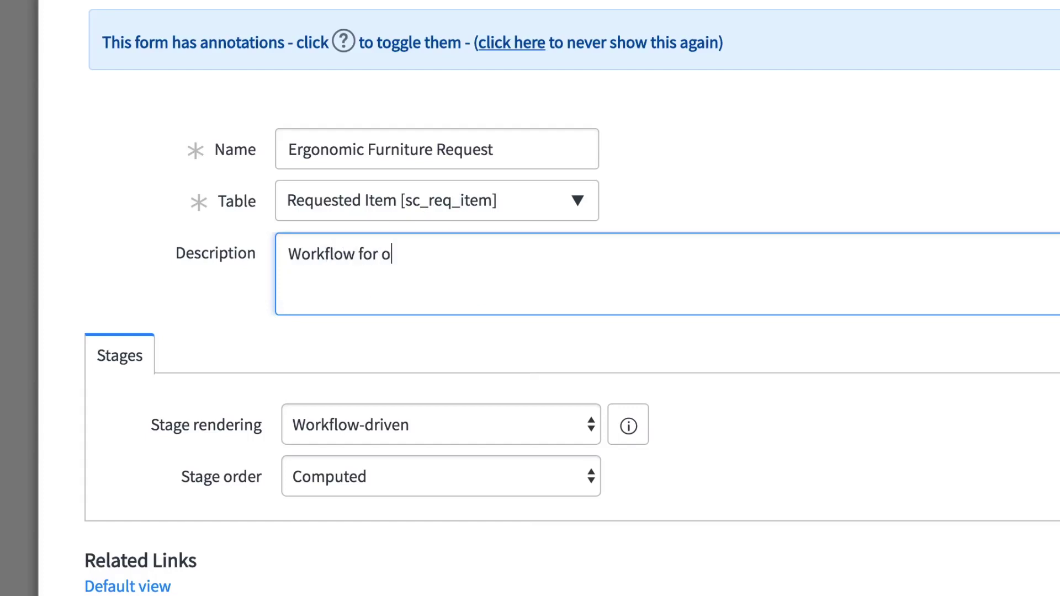
text(rdering furniture.)
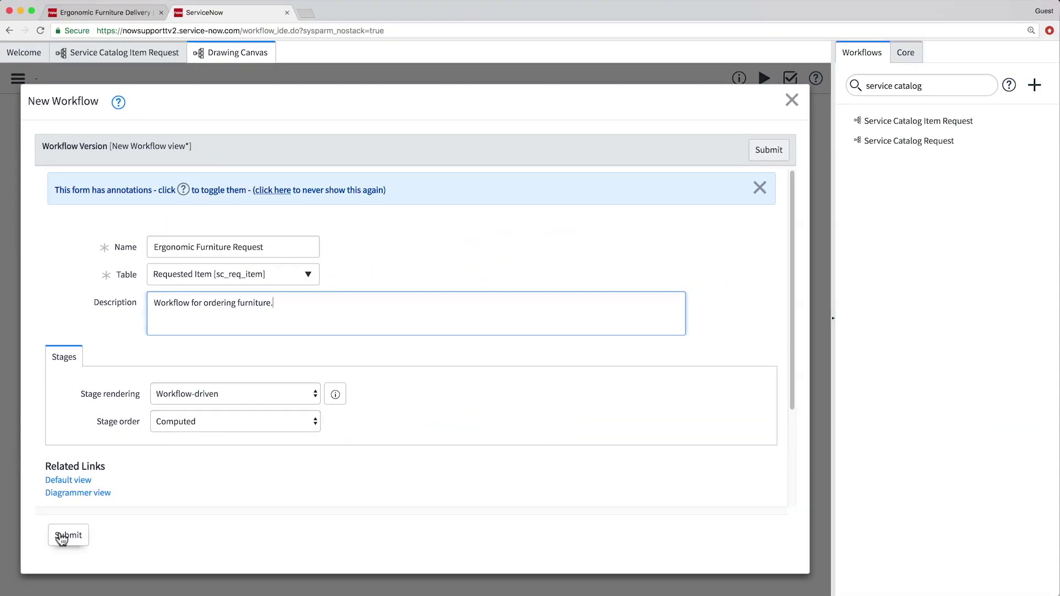
click(60, 536)
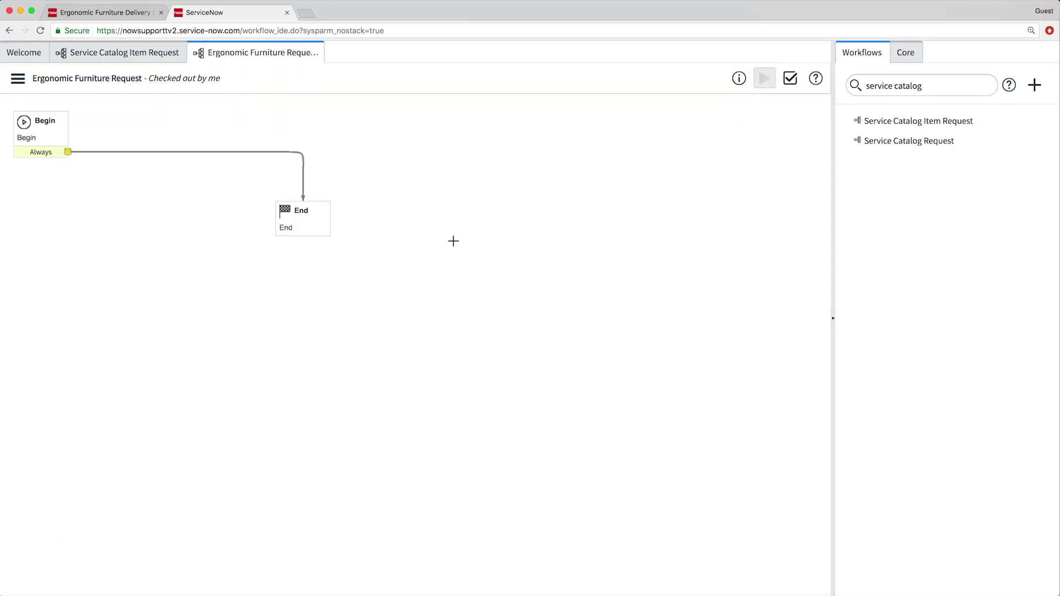
Step: Insert an Approval - User activity between Begin and End in the Waiting for Approval stage
click(914, 55)
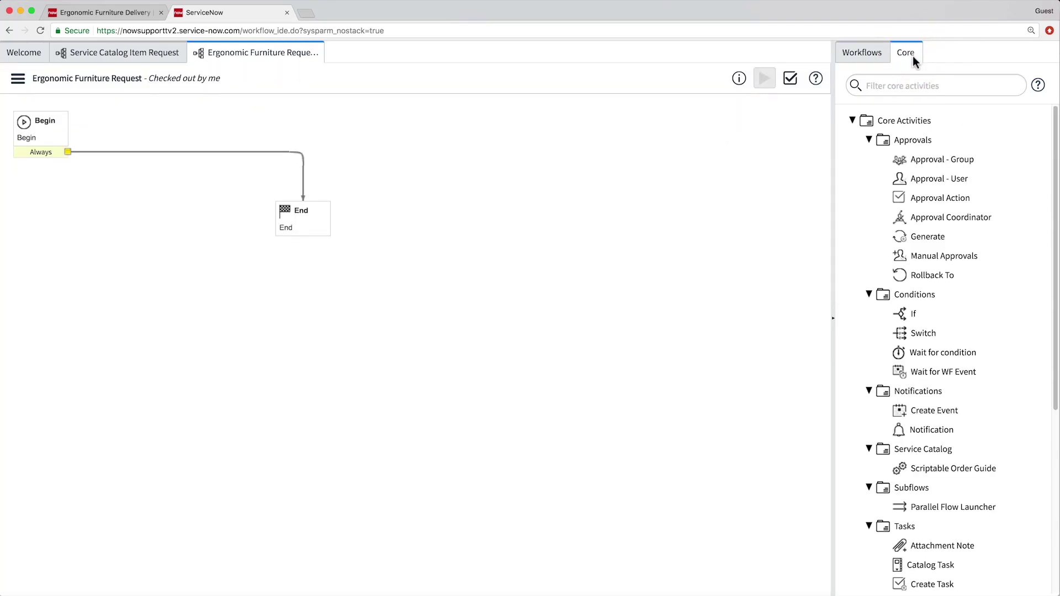
drag(945, 184, 180, 123)
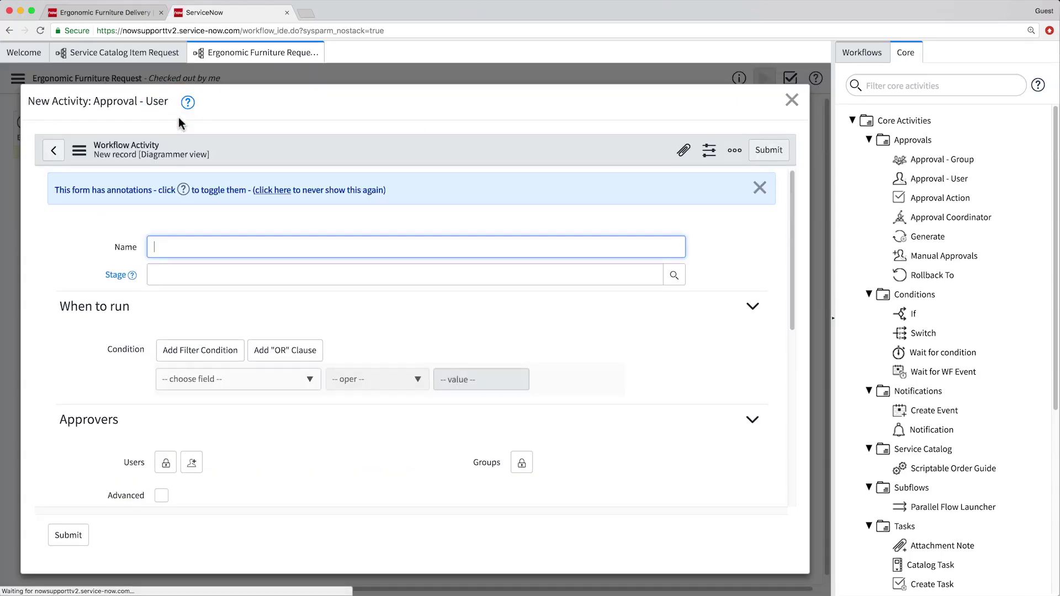
text(Manager Approval)
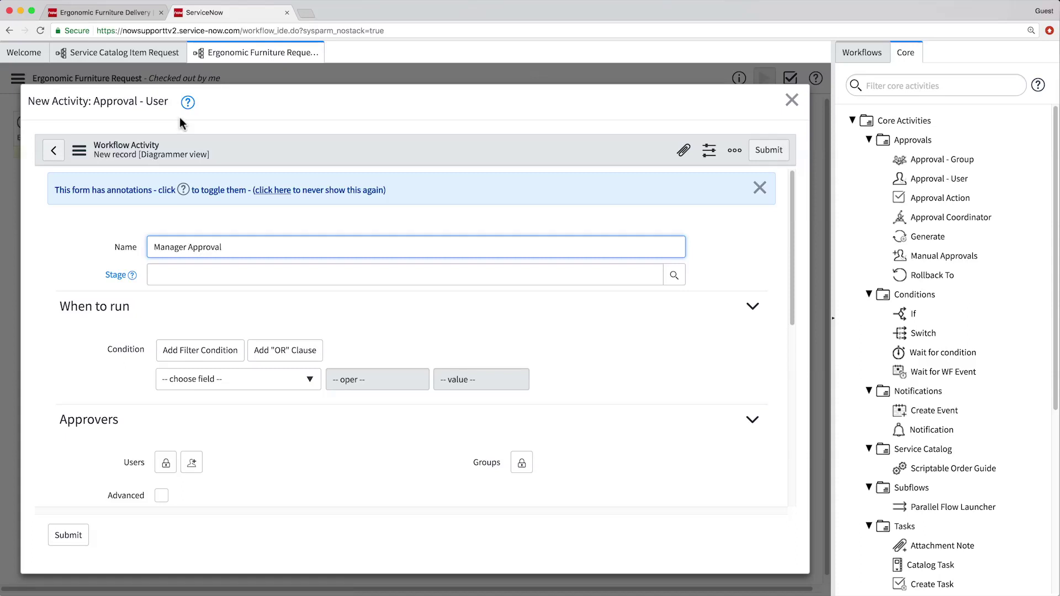
click(674, 275)
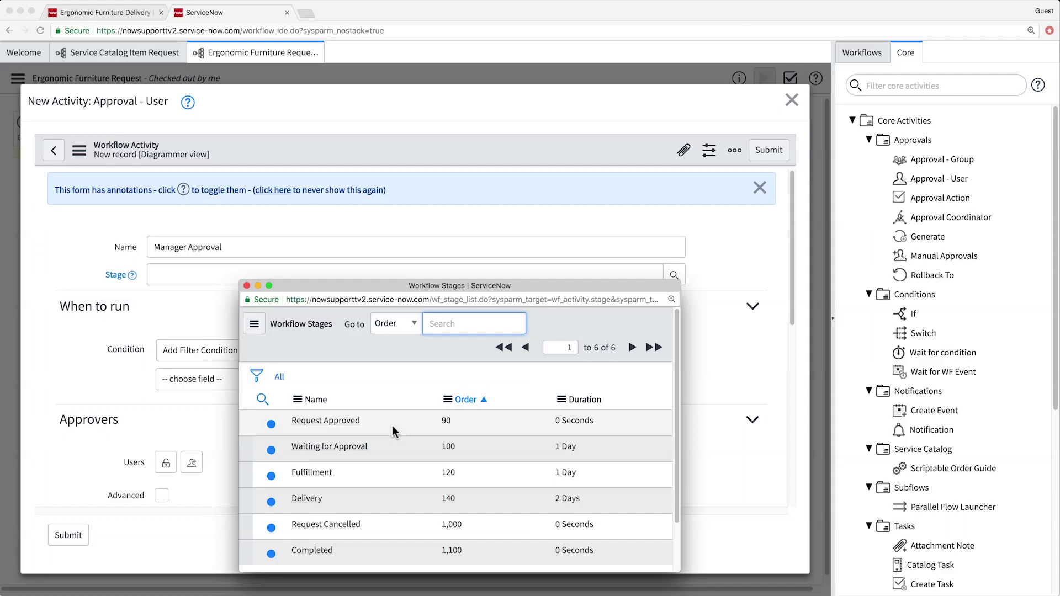
click(354, 446)
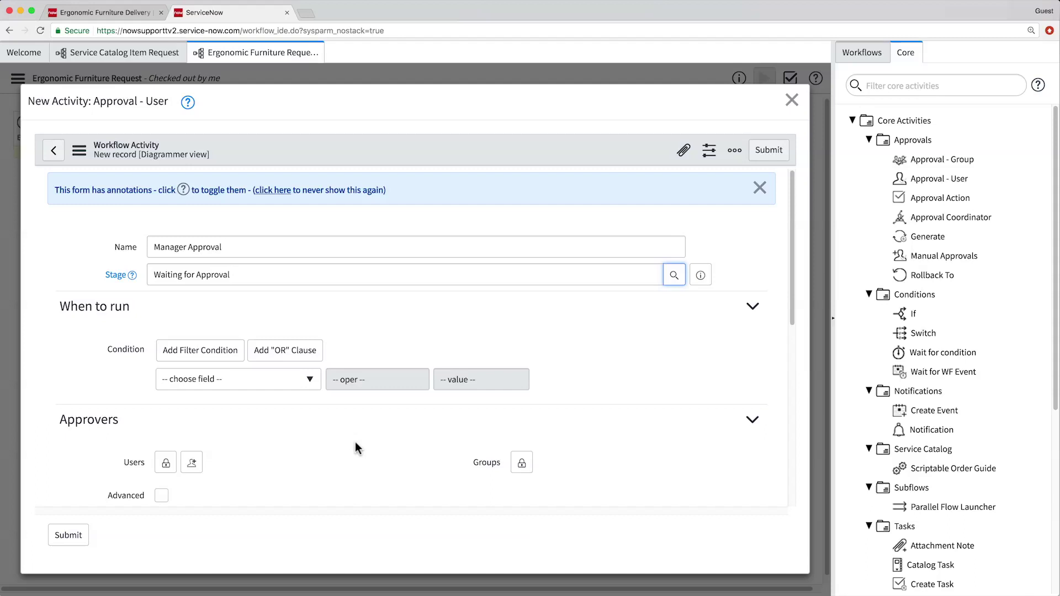
scroll(355, 447, down, 2)
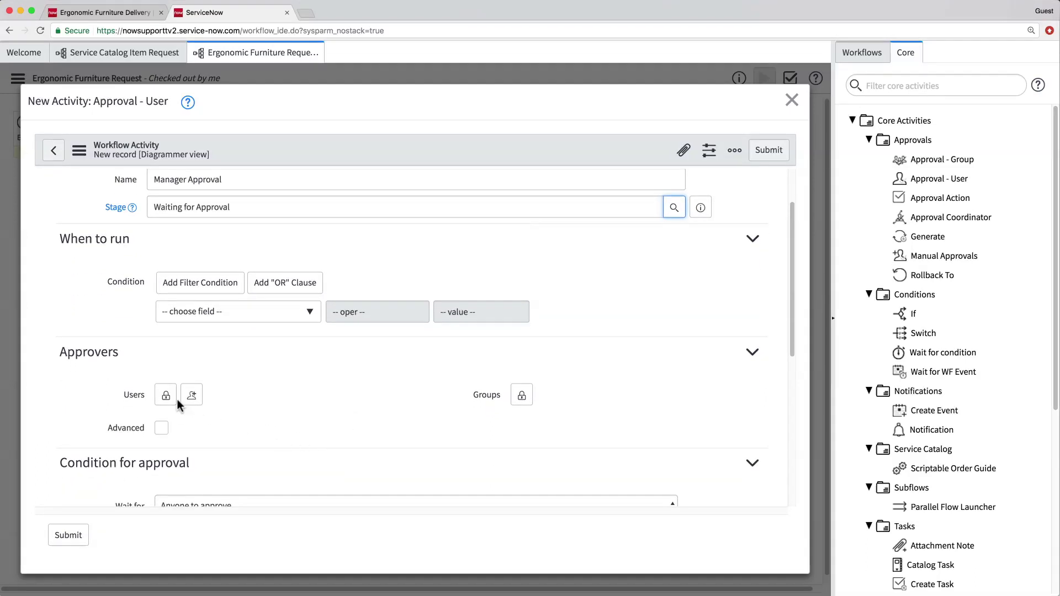
Step: Make Requested for > Manager the approver and submit the approval activity
click(167, 397)
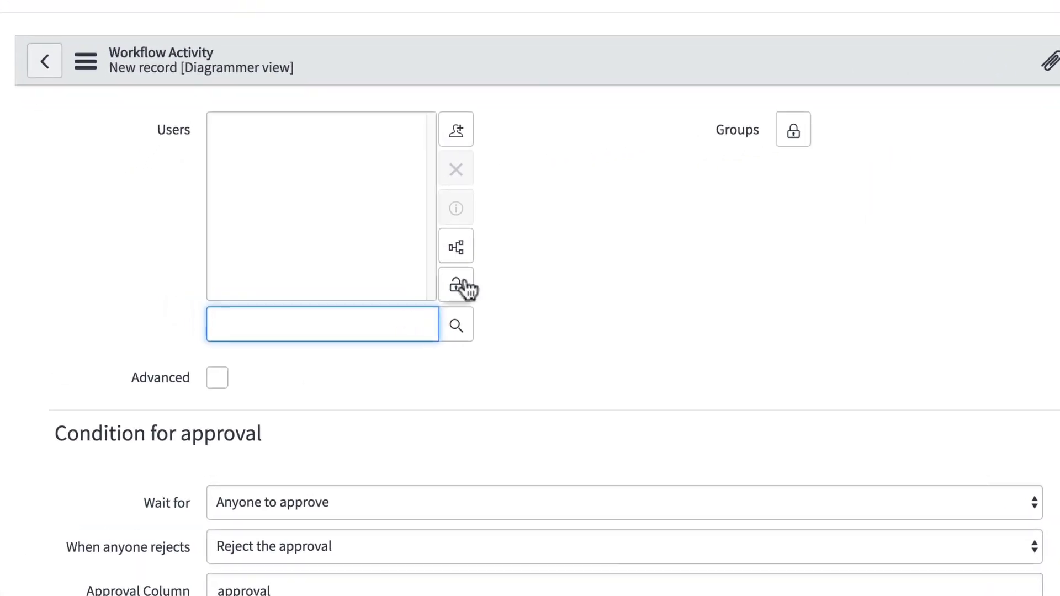
click(314, 268)
click(499, 244)
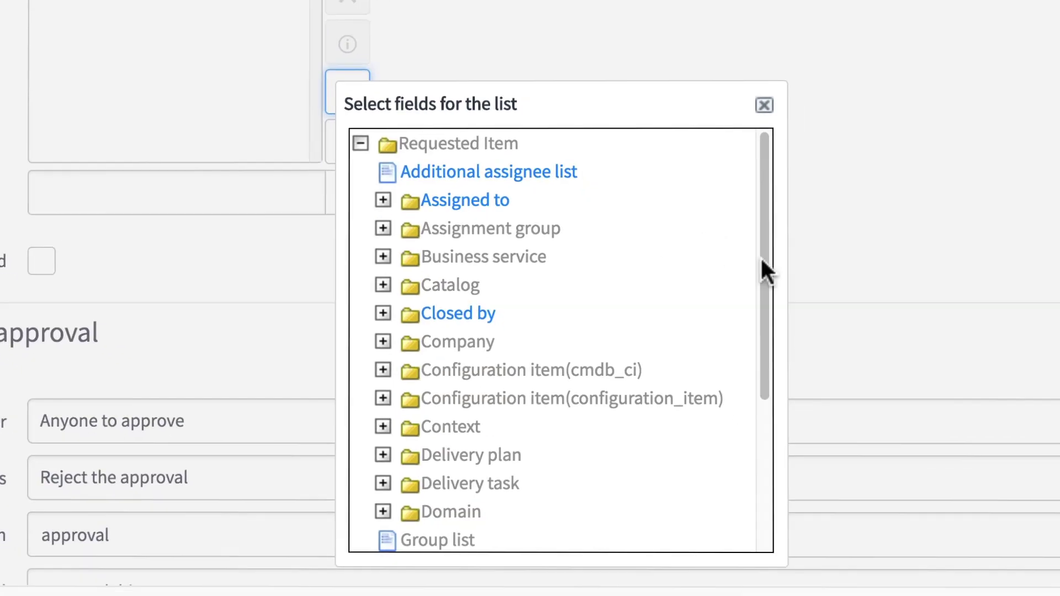
drag(760, 256, 760, 394)
click(350, 456)
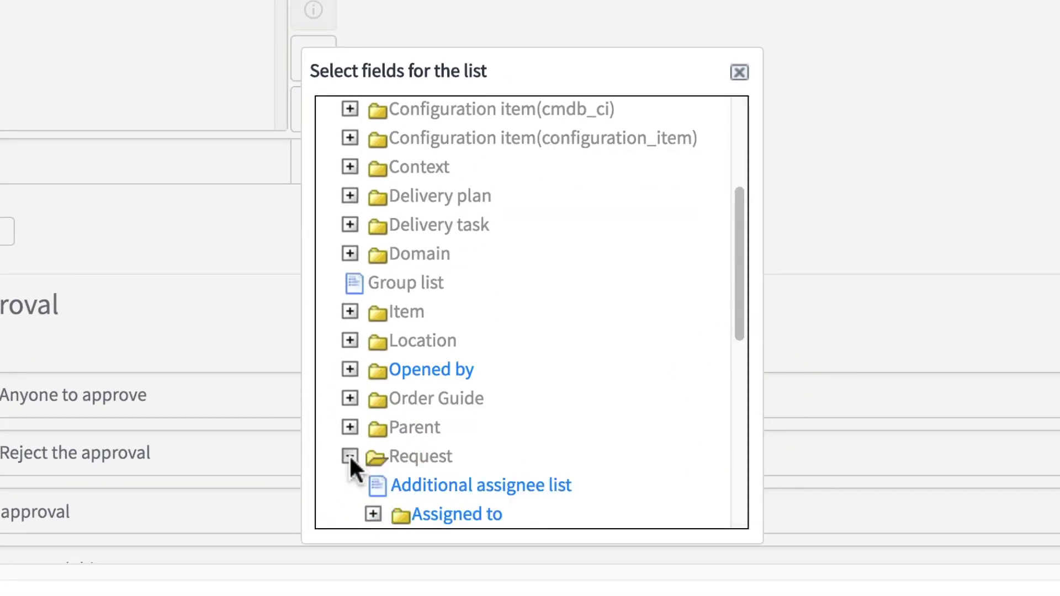
scroll(349, 455, down, 1)
scroll(348, 455, down, 5)
click(373, 422)
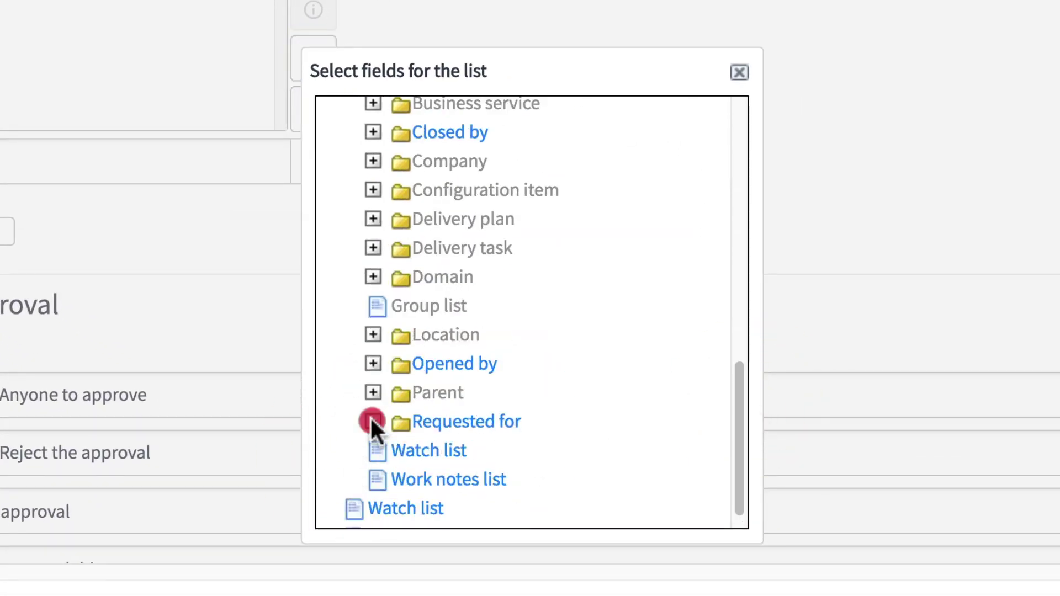
scroll(370, 416, down, 4)
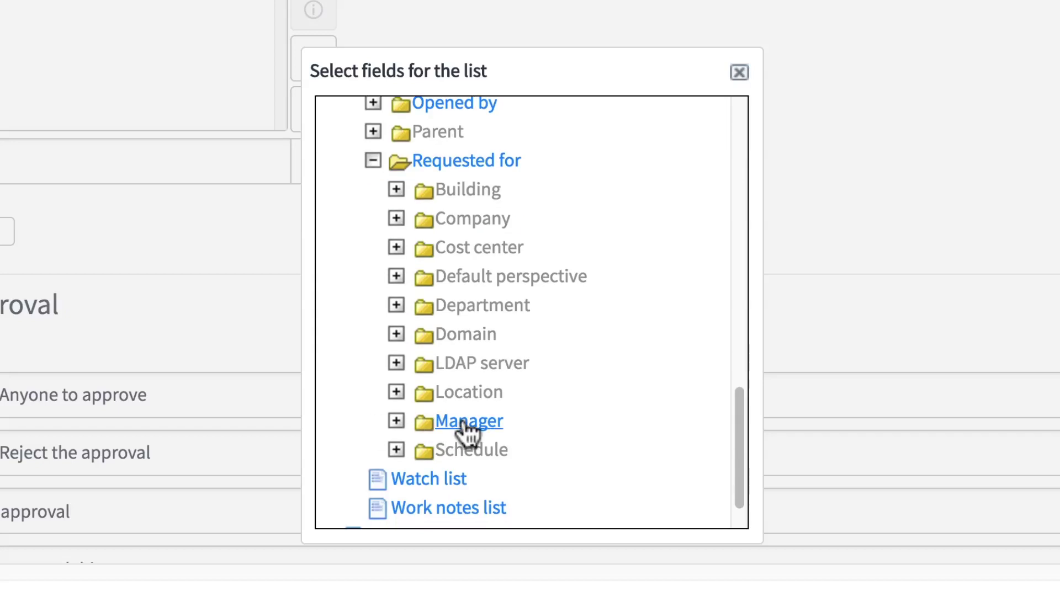
click(464, 423)
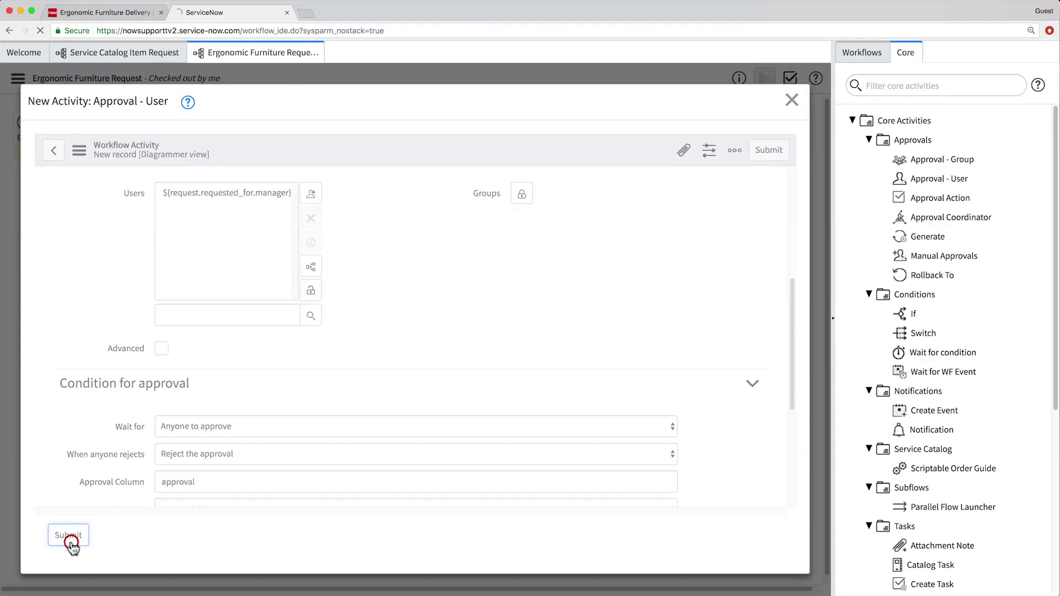
click(70, 540)
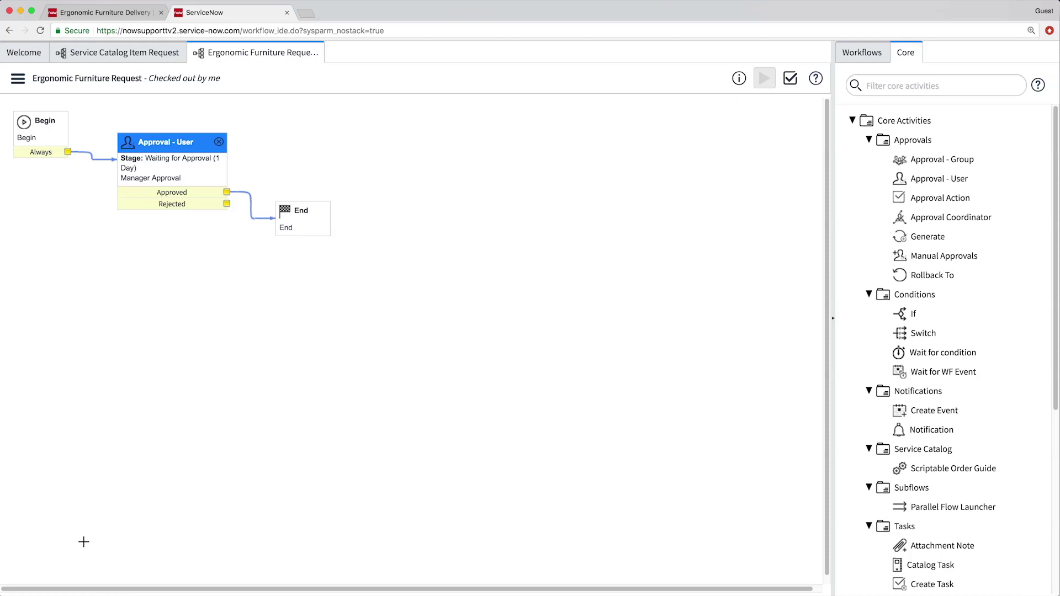
drag(1055, 403, 1056, 588)
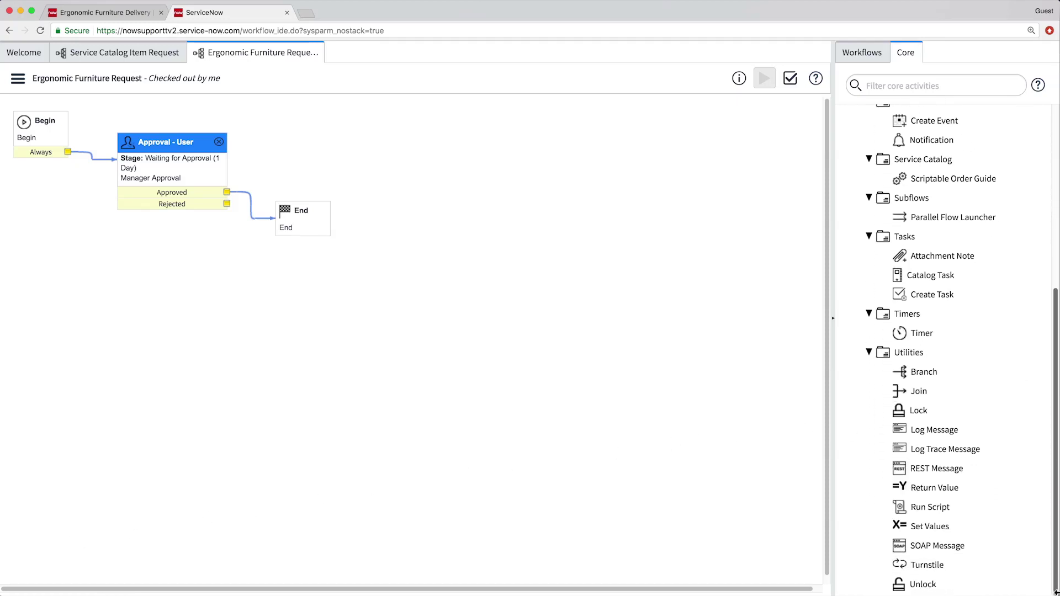
Step: Add a Set Values step (Completed stage, Approval Rejected) linked from the Rejected exit to End
drag(961, 543, 162, 243)
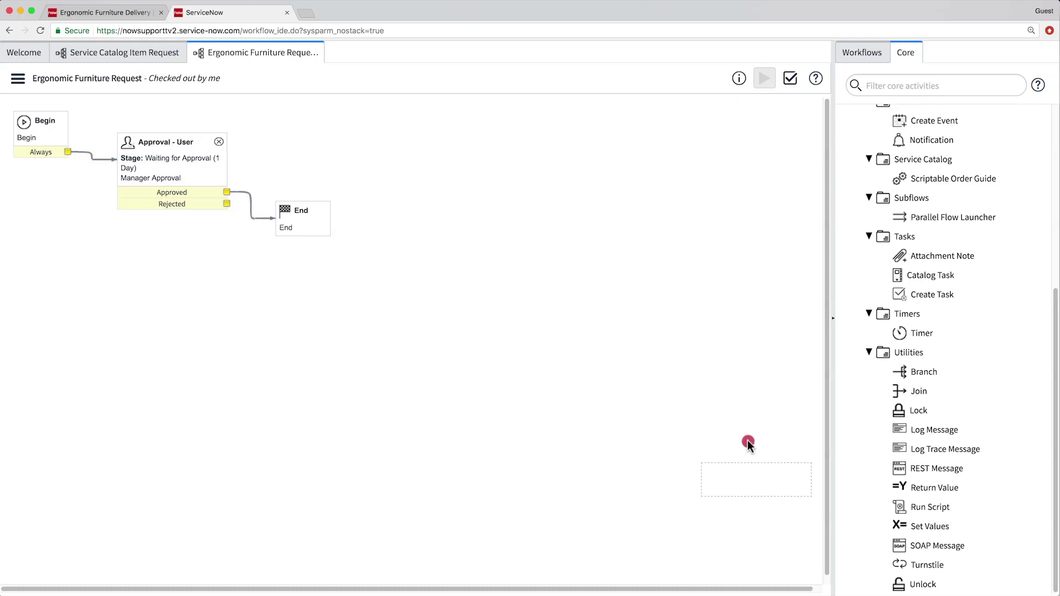
drag(162, 239, 177, 221)
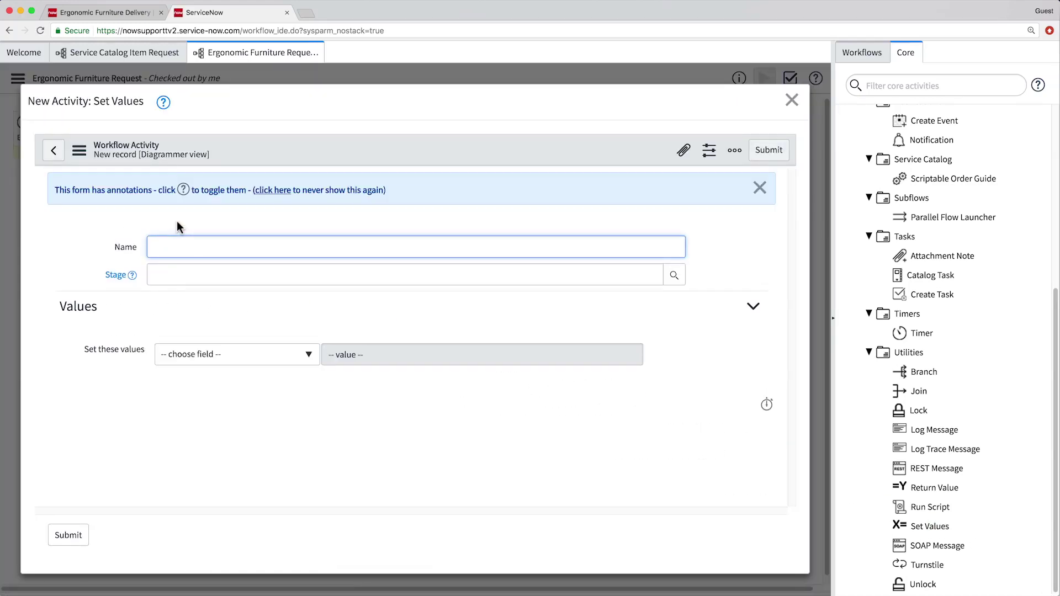
text(Rejected)
click(676, 278)
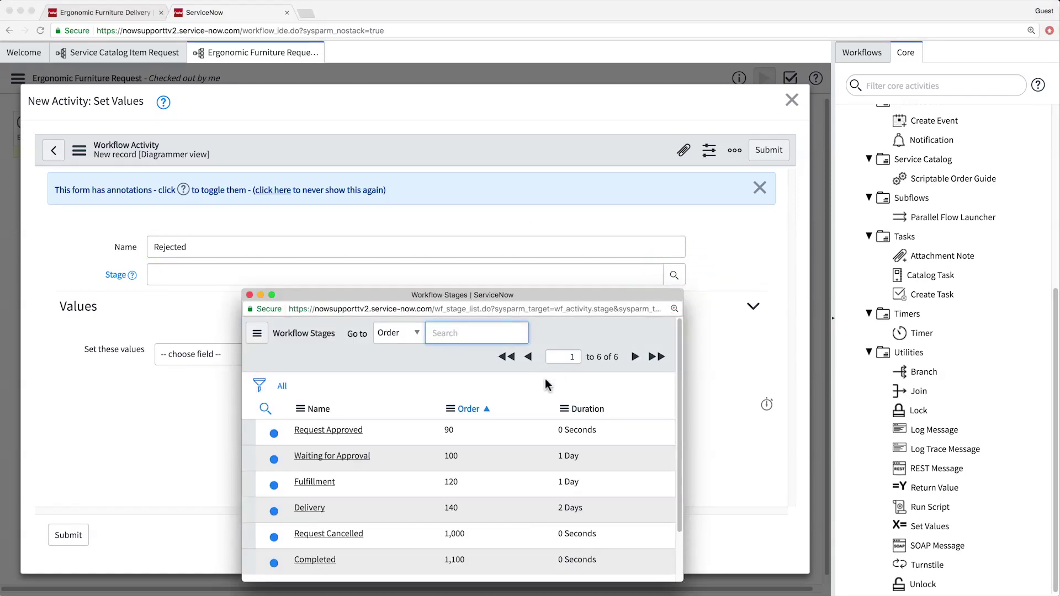
click(319, 559)
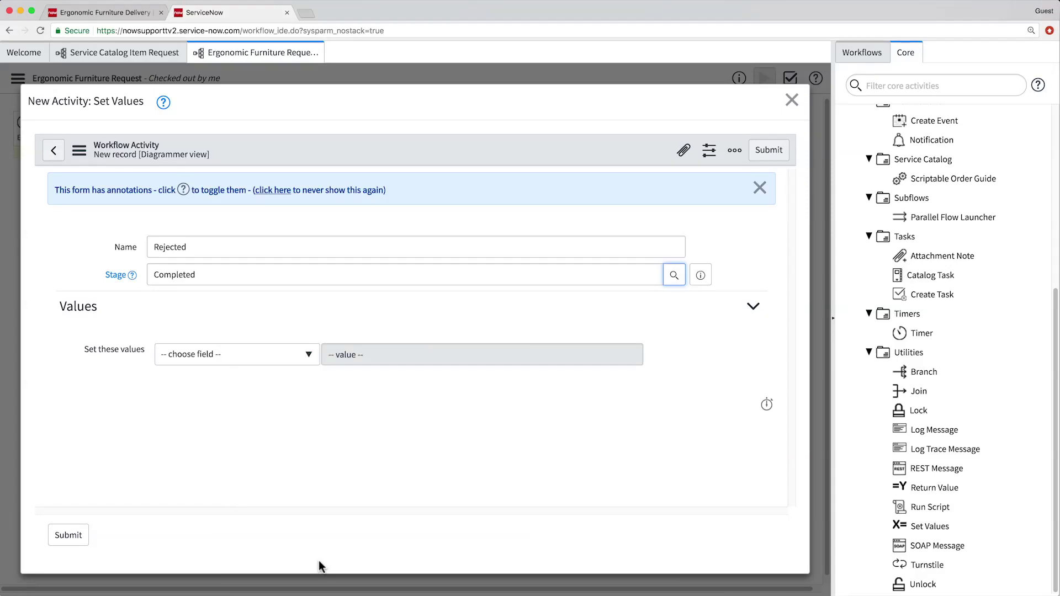
click(266, 366)
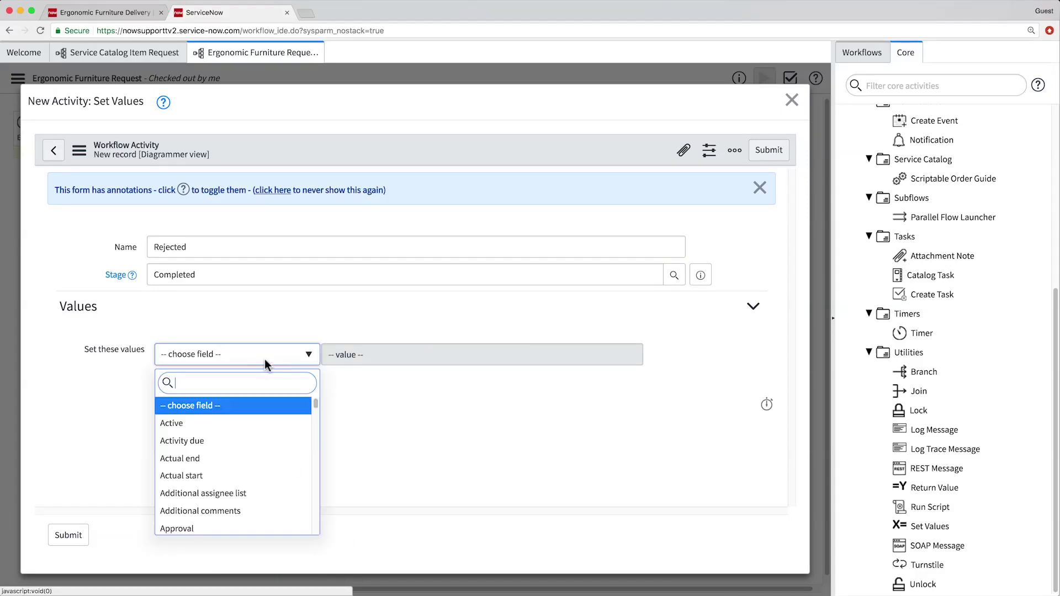
click(299, 533)
click(357, 356)
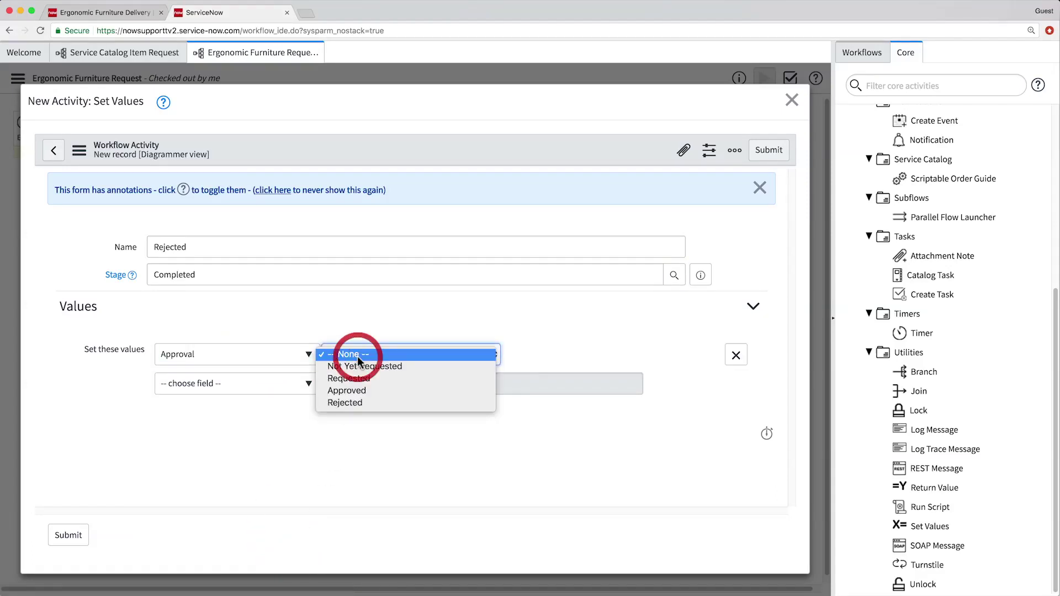
click(369, 405)
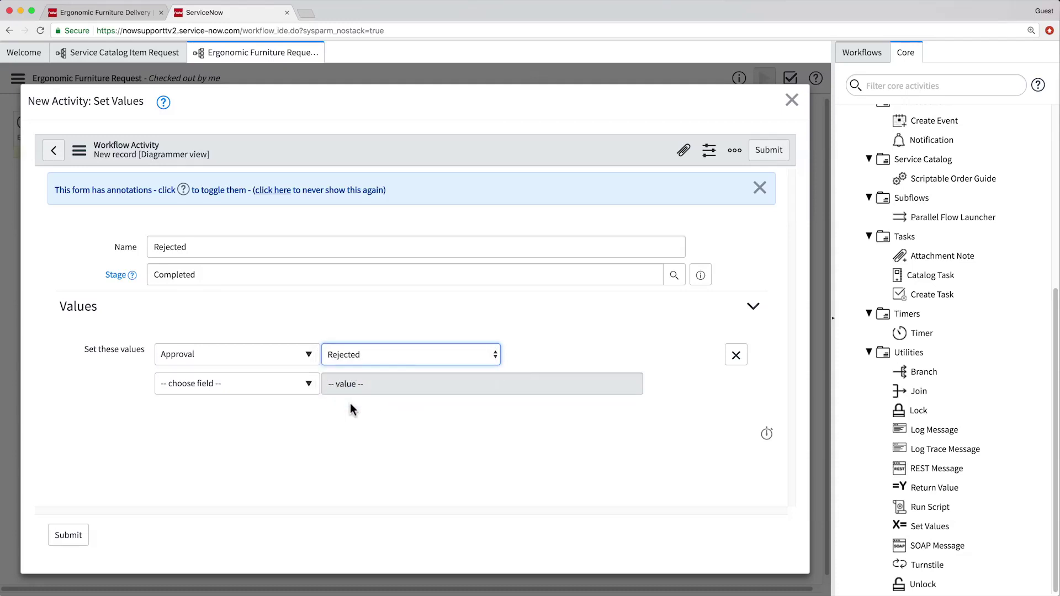
click(65, 537)
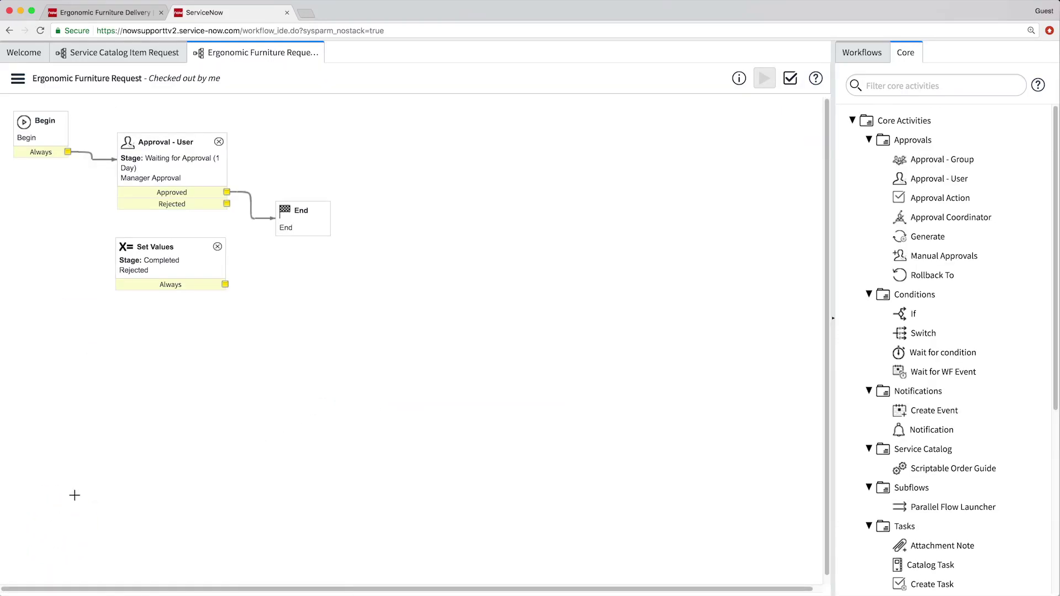
drag(214, 216, 185, 242)
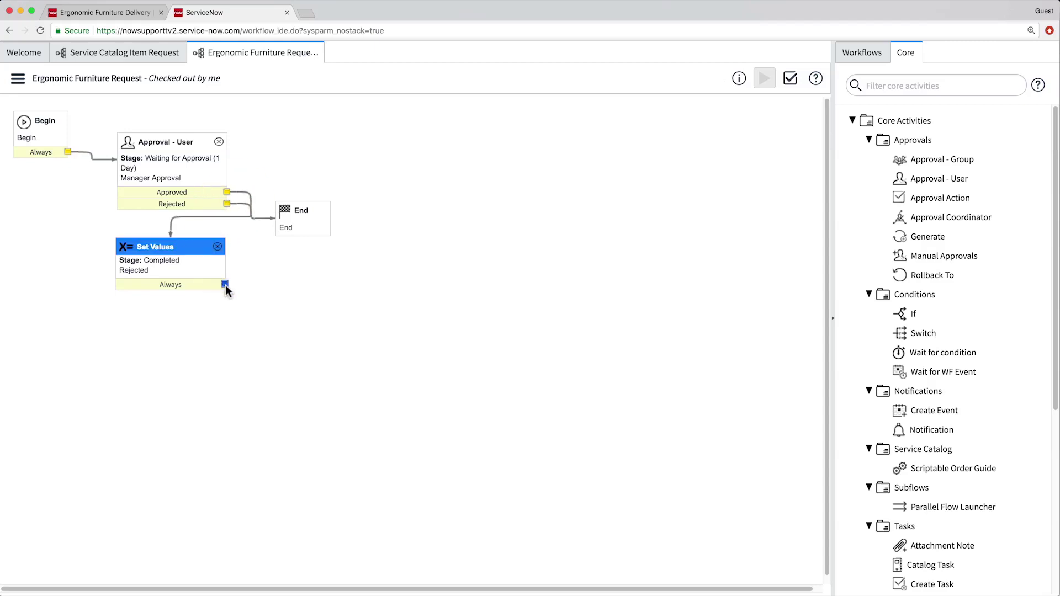
drag(225, 284, 293, 231)
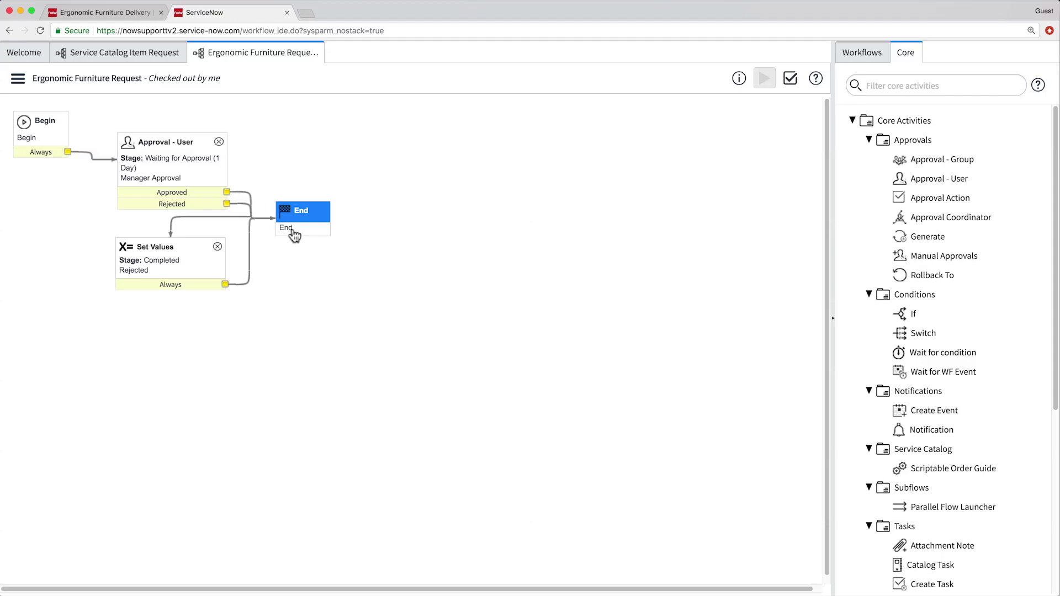
scroll(917, 332, down, 3)
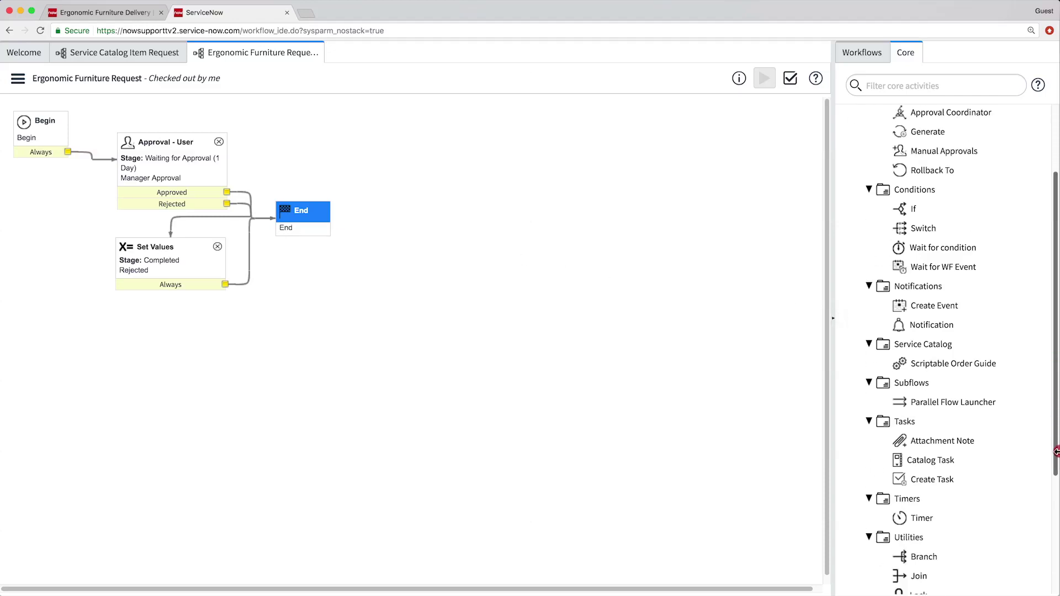
scroll(917, 331, down, 5)
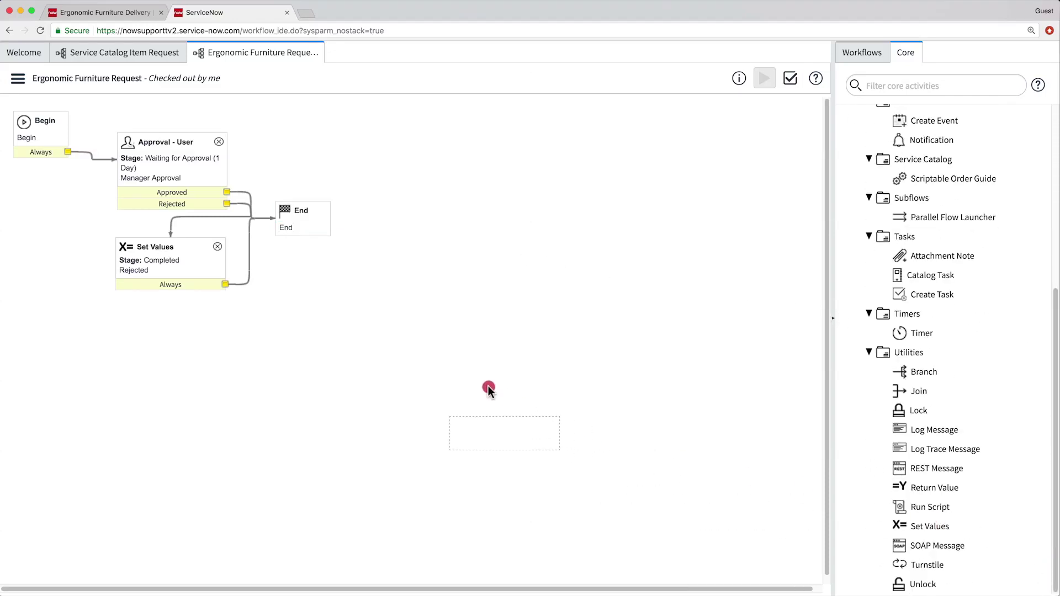
Step: Add a second Set Values activity with stage Fulfillment and Approval set to Approved
drag(917, 520, 180, 318)
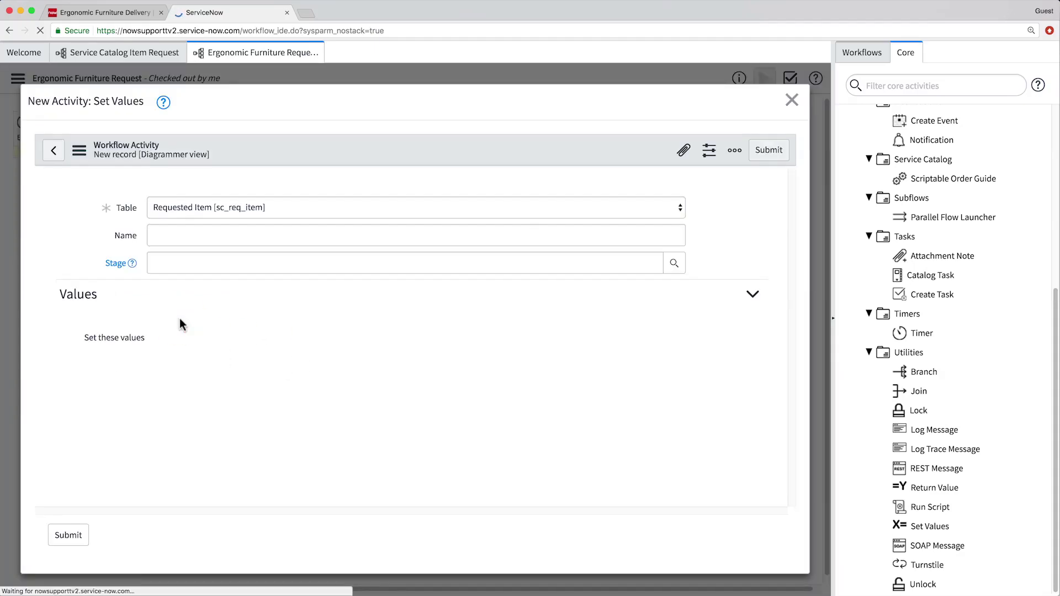
text(Approved)
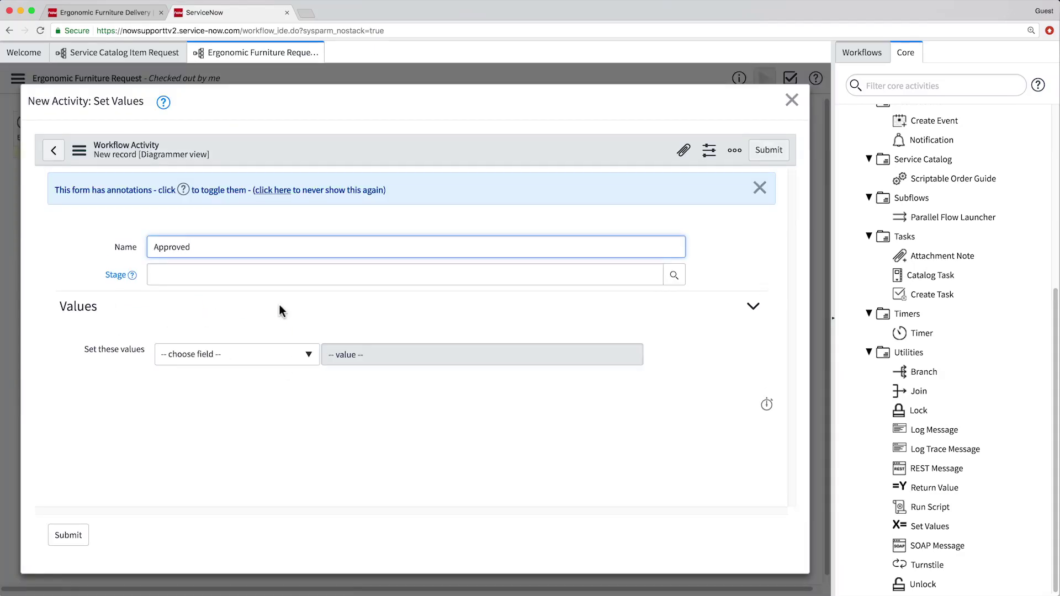
click(674, 275)
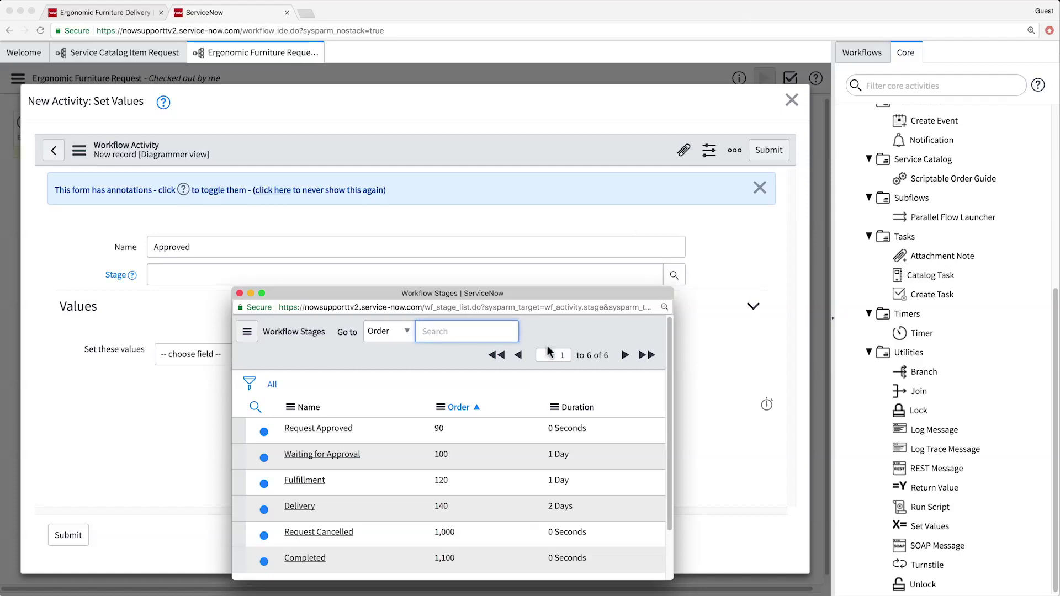
click(306, 481)
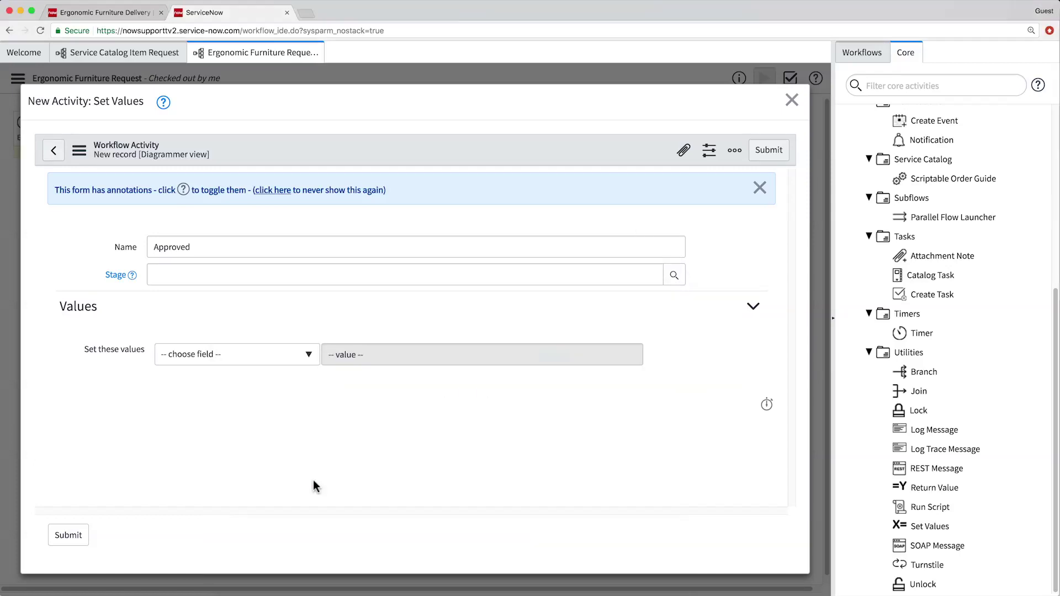
click(274, 355)
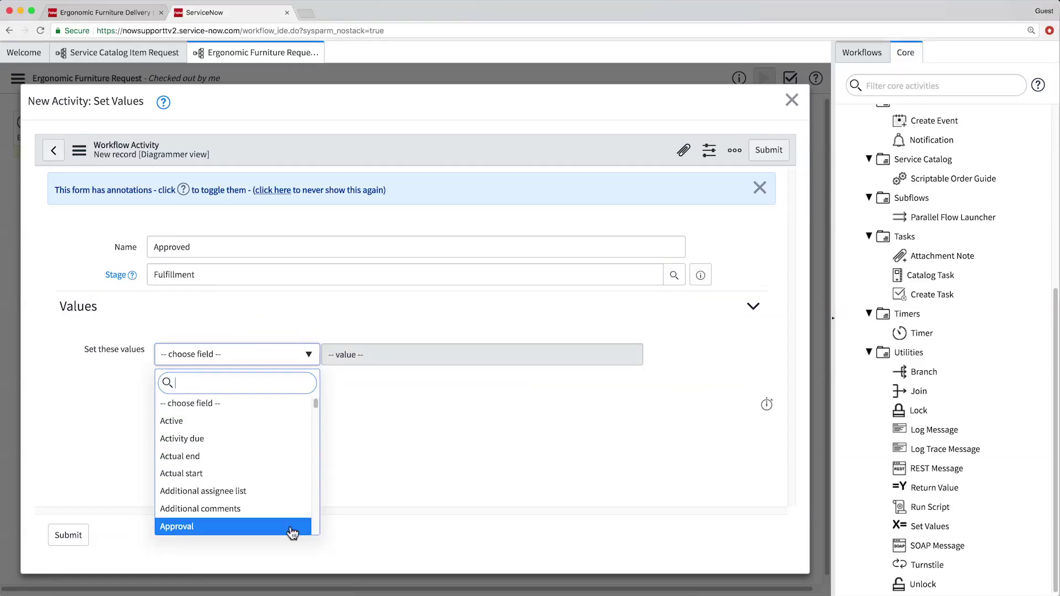
click(291, 530)
click(342, 356)
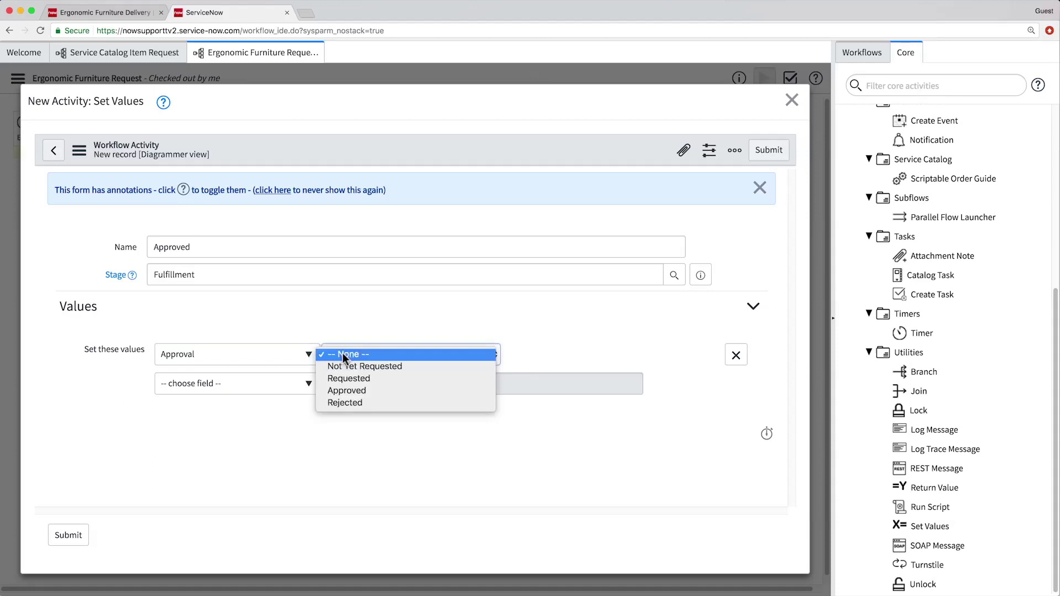
click(354, 389)
click(67, 535)
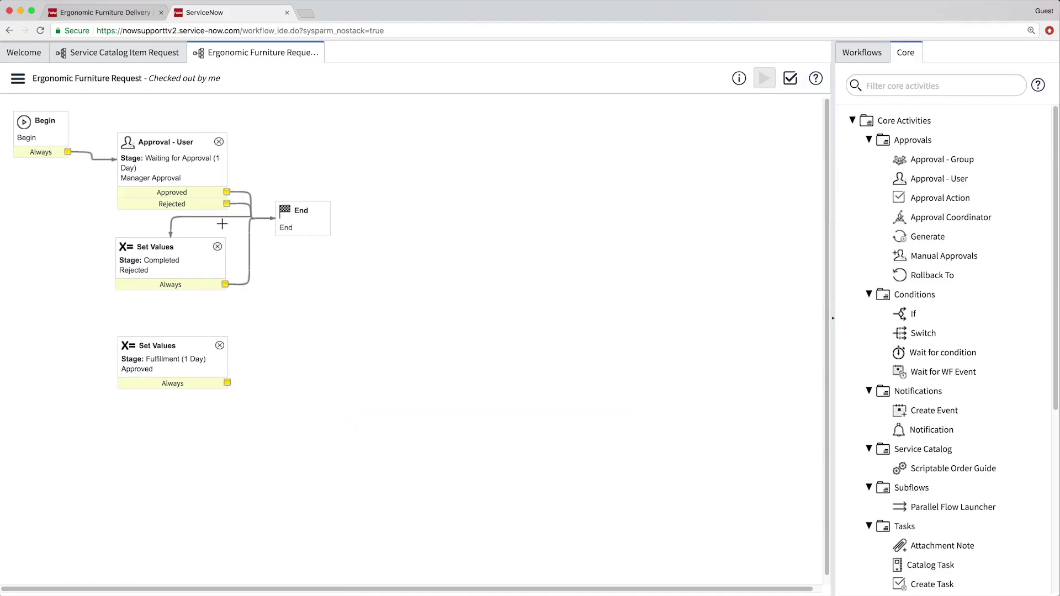
Step: Link the Approved exit to the new Set Values, move End lower, and delete the Approved-to-End connector
drag(227, 192, 157, 349)
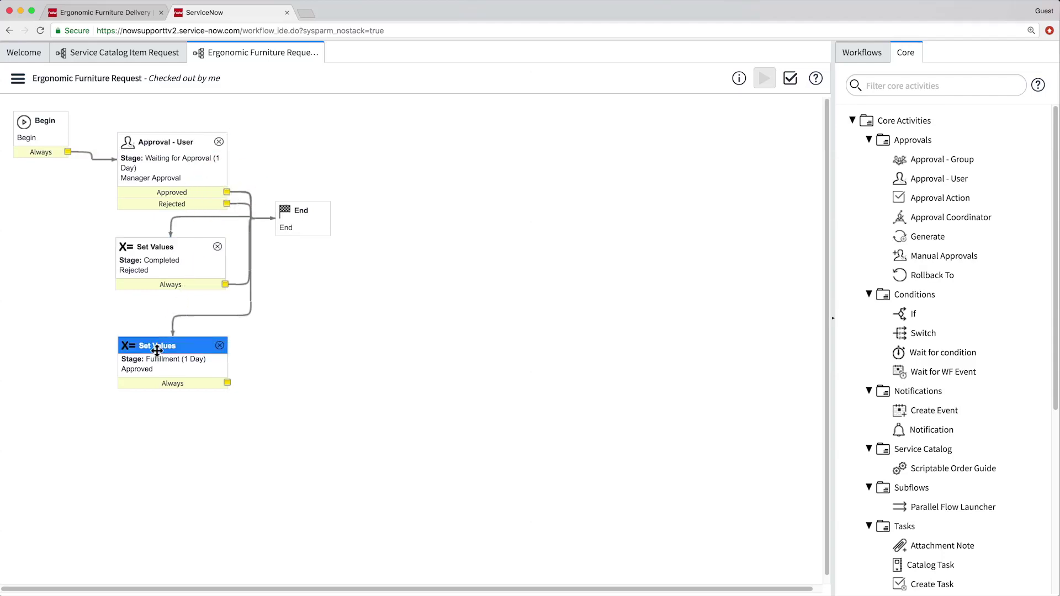
drag(317, 212, 333, 443)
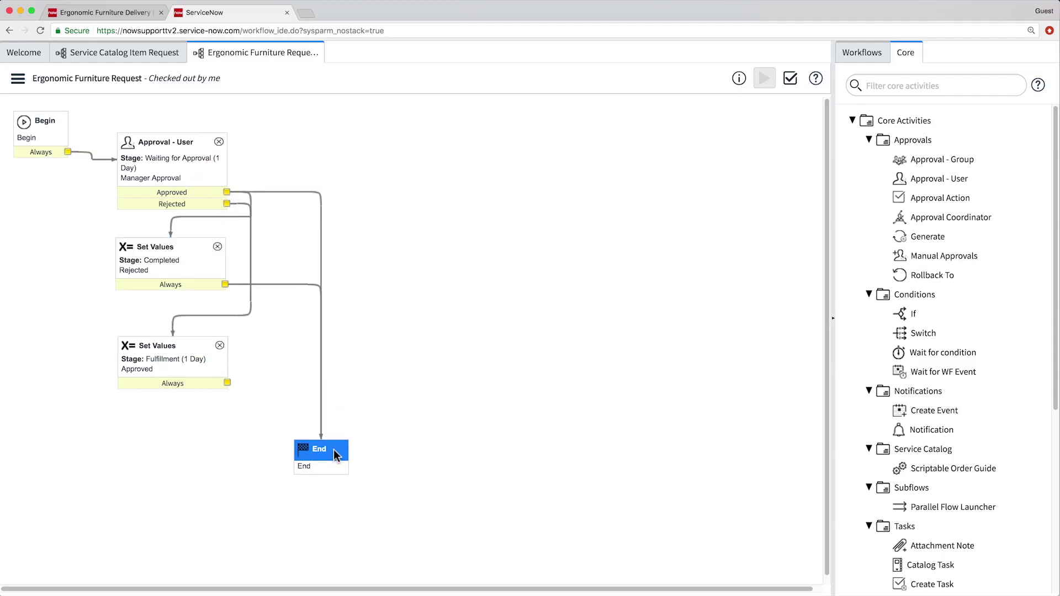
click(321, 272)
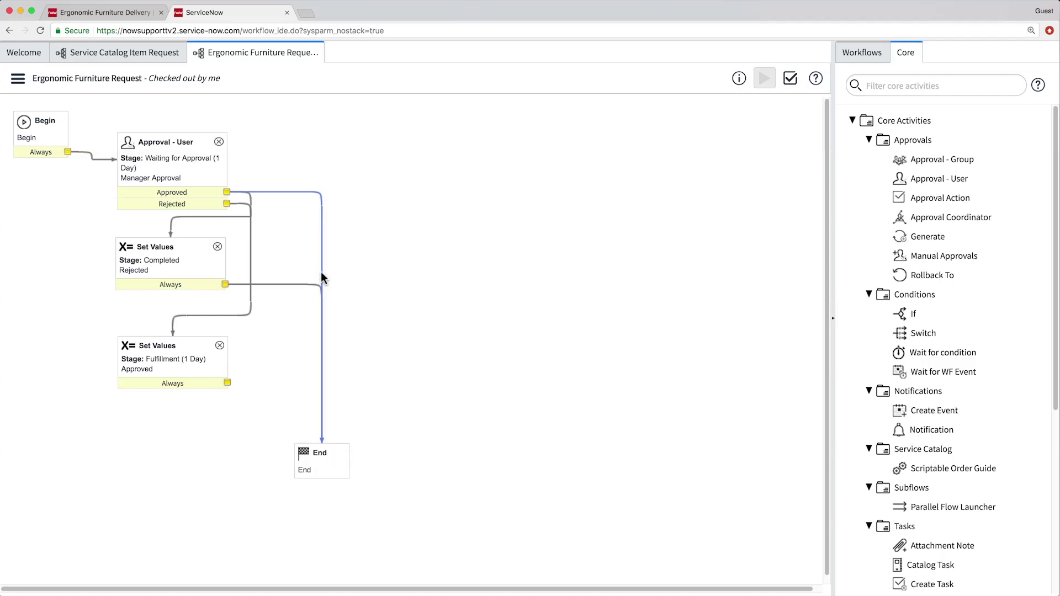
key(Delete)
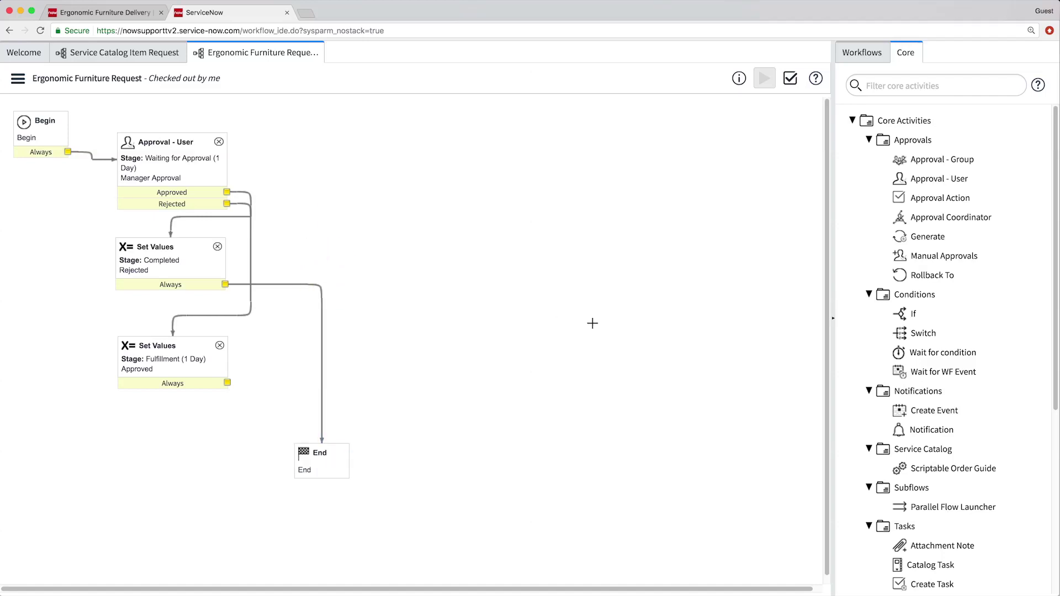
scroll(973, 472, down, 5)
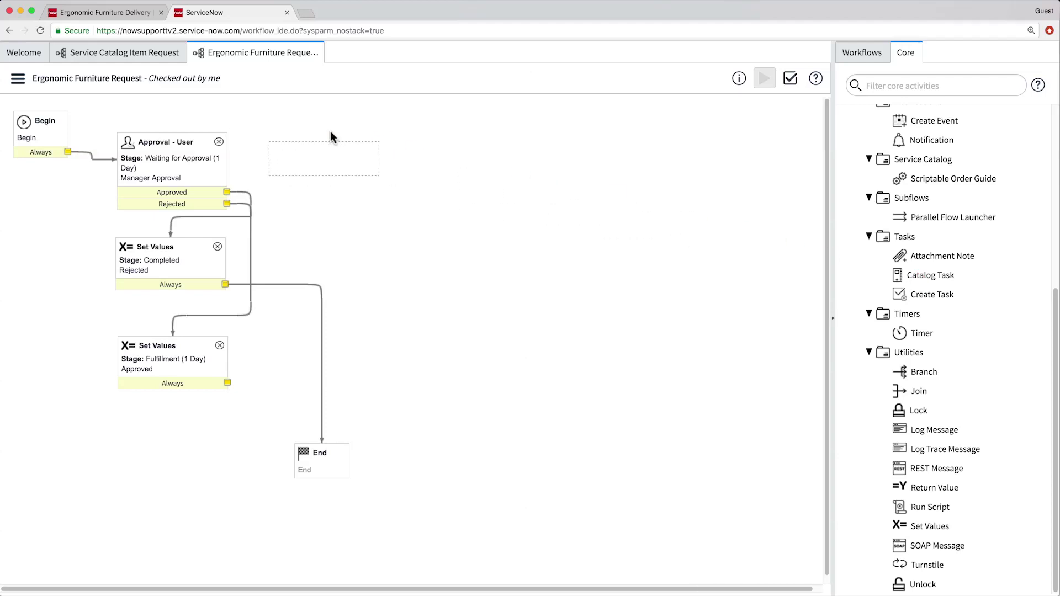
Step: Add the Procure Furniture catalog task: Fulfillment stage, 3 - Moderate priority, Procurement group, with short description
drag(919, 279, 330, 131)
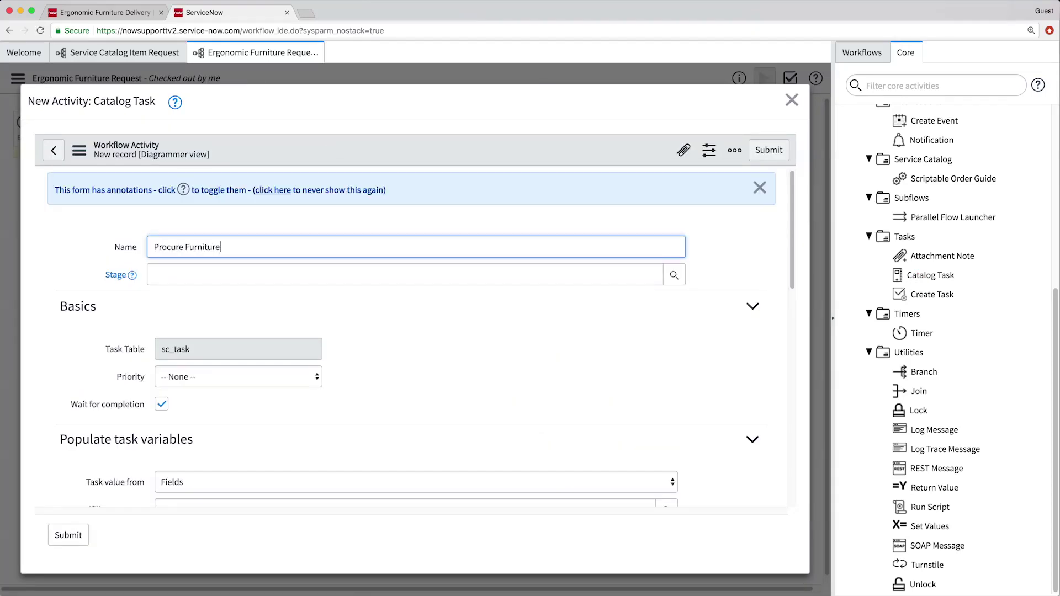
click(473, 274)
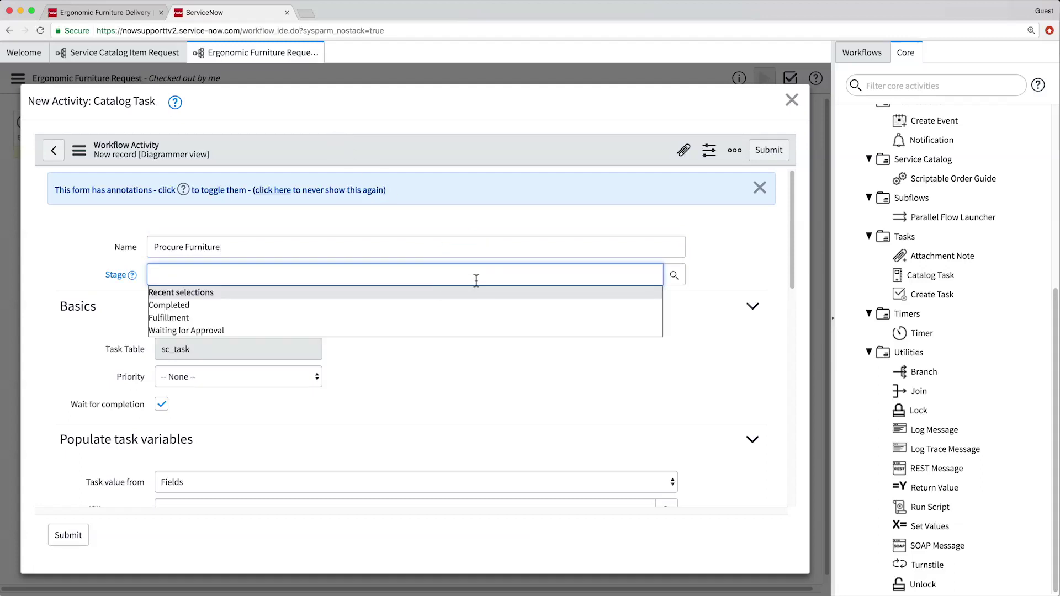
click(484, 320)
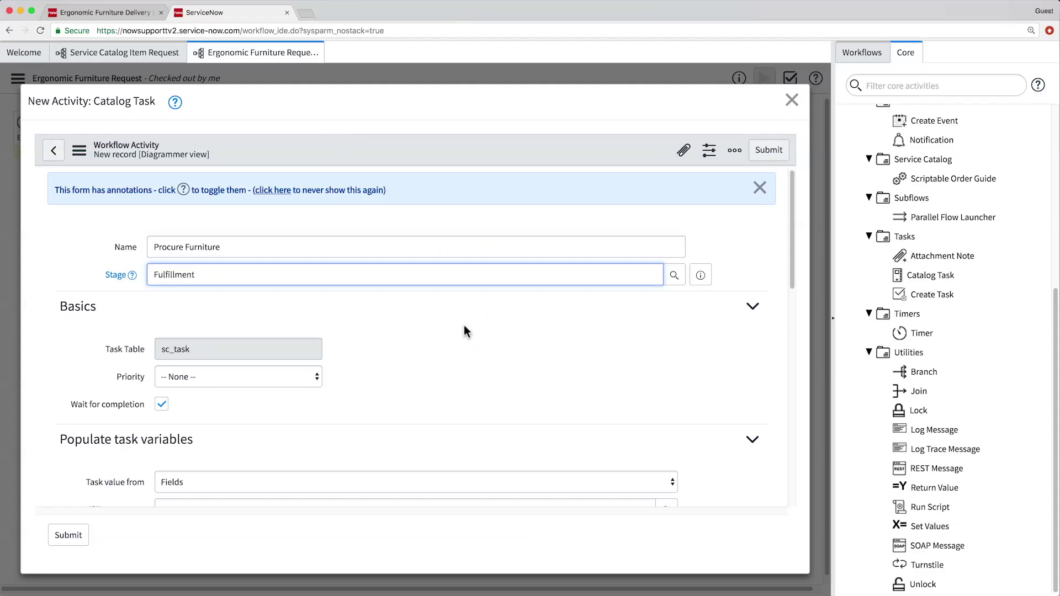
click(307, 376)
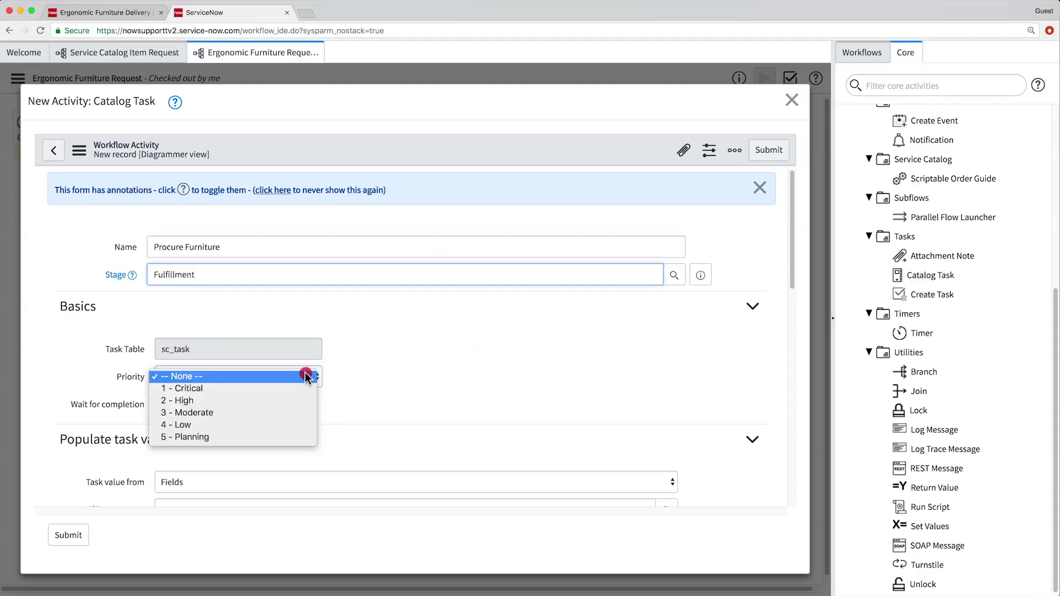
click(303, 412)
scroll(303, 412, down, 2)
scroll(303, 412, down, 1)
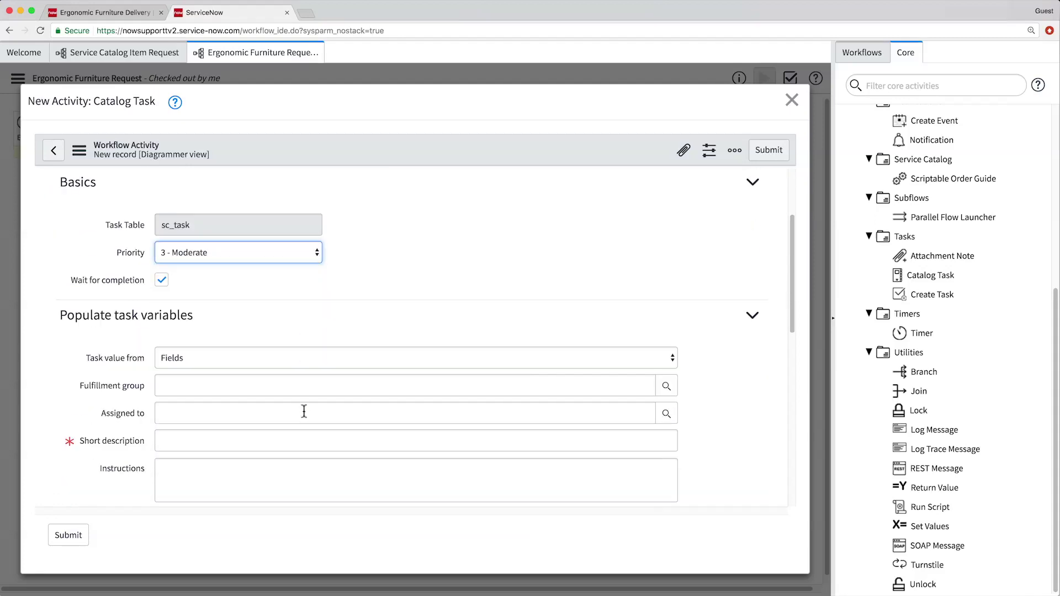
click(308, 386)
click(665, 386)
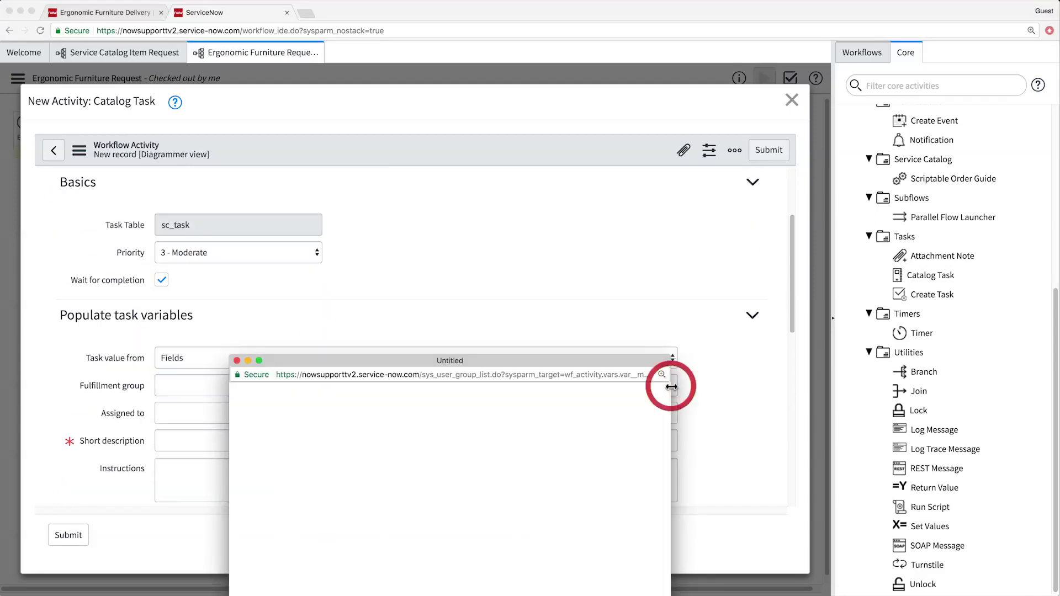
text(Proc)
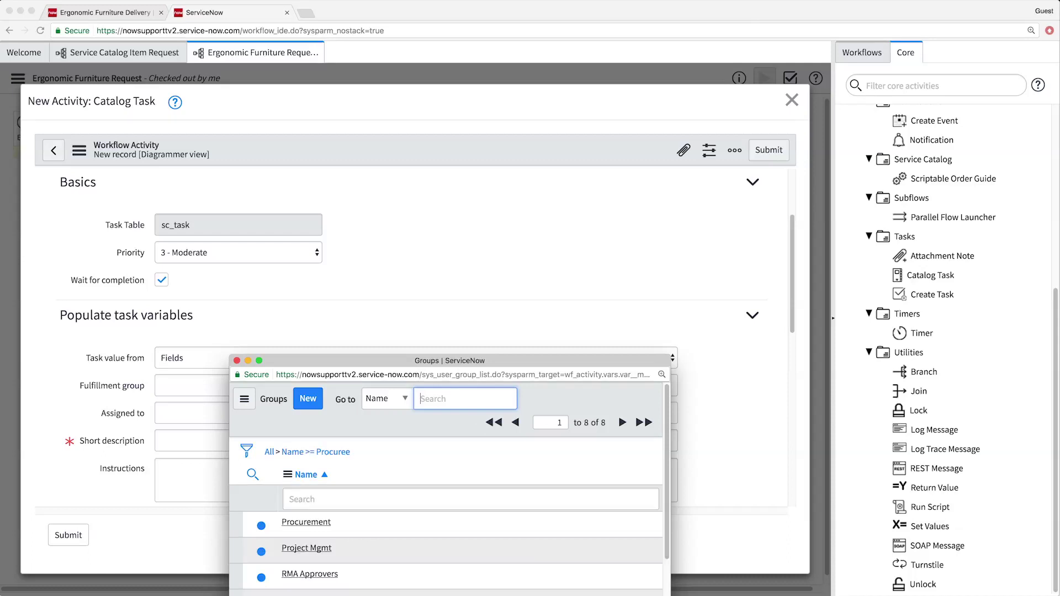
click(305, 522)
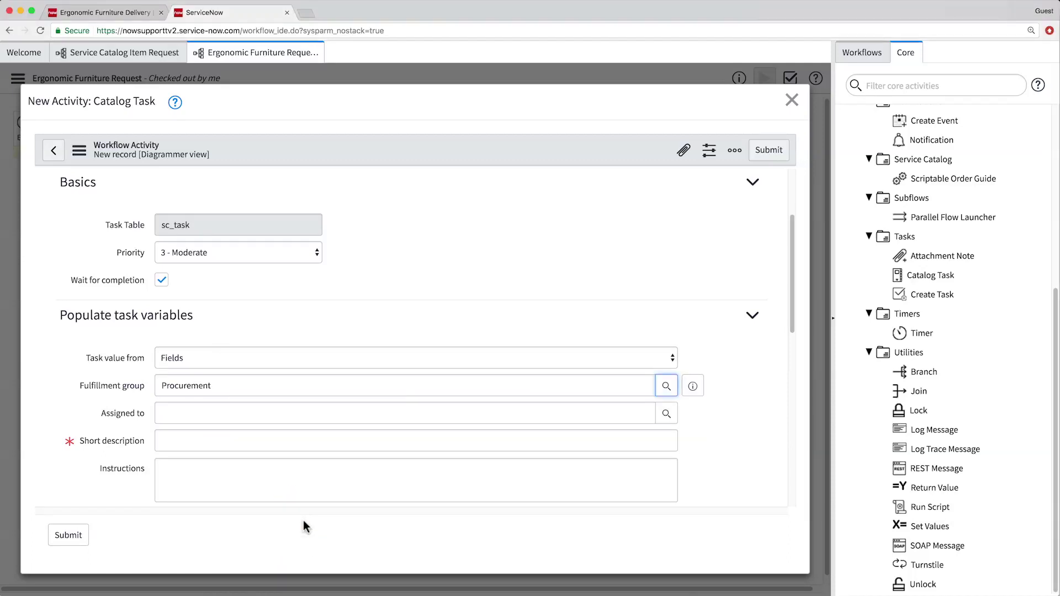
click(232, 439)
text(Order furniture)
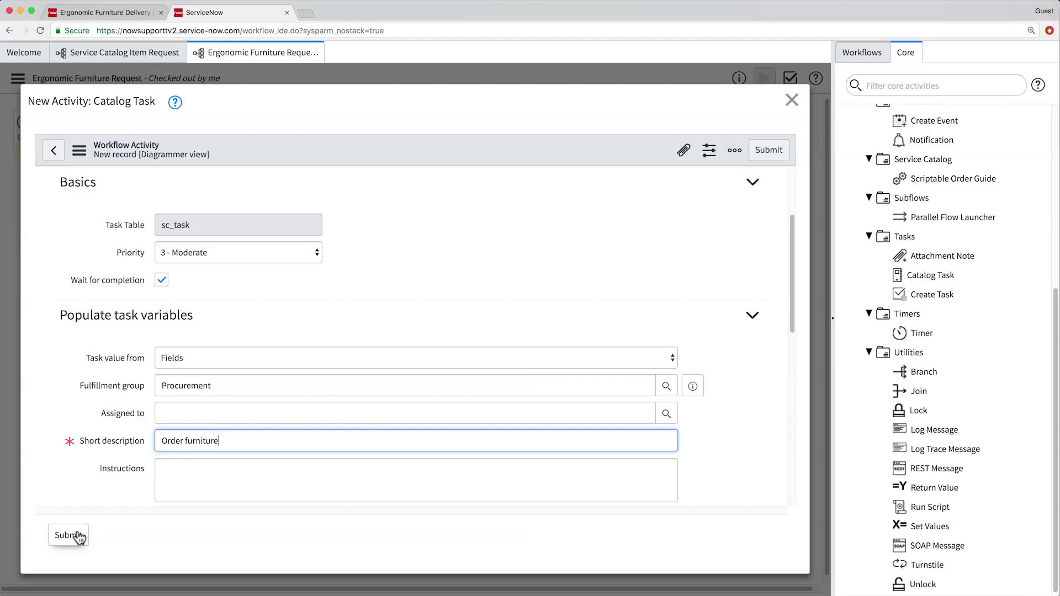
click(70, 536)
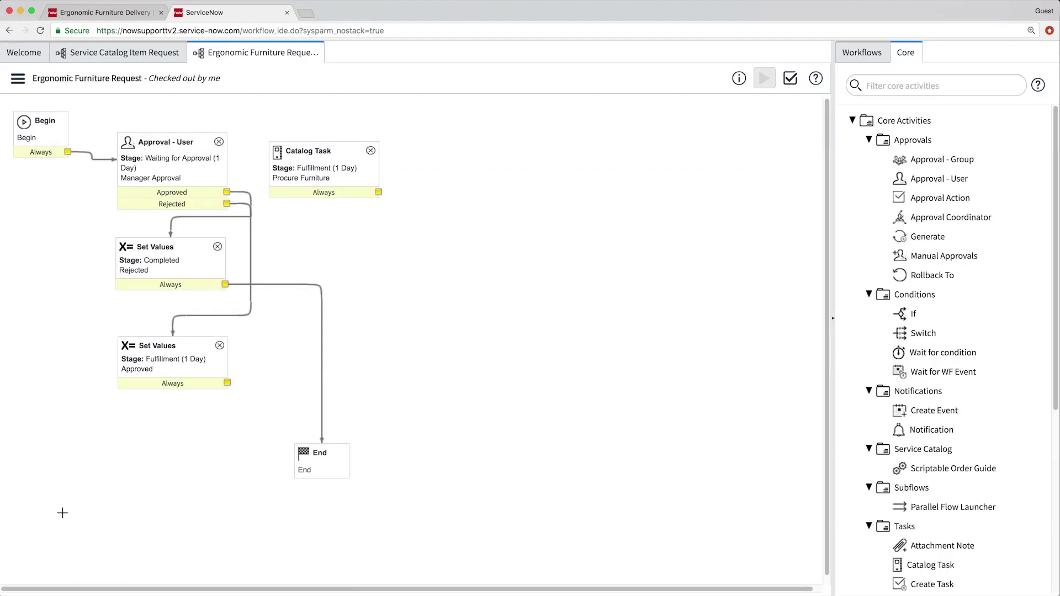
Step: Connect the Approved Set Values step to Procure Furniture and place a Notification activity
drag(226, 383, 347, 160)
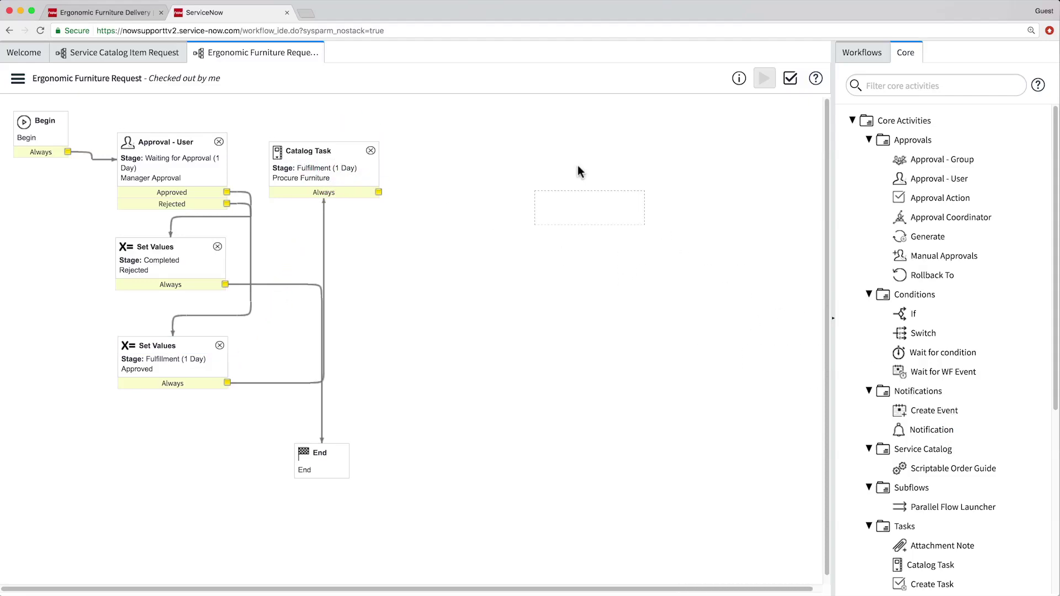
drag(957, 423, 578, 165)
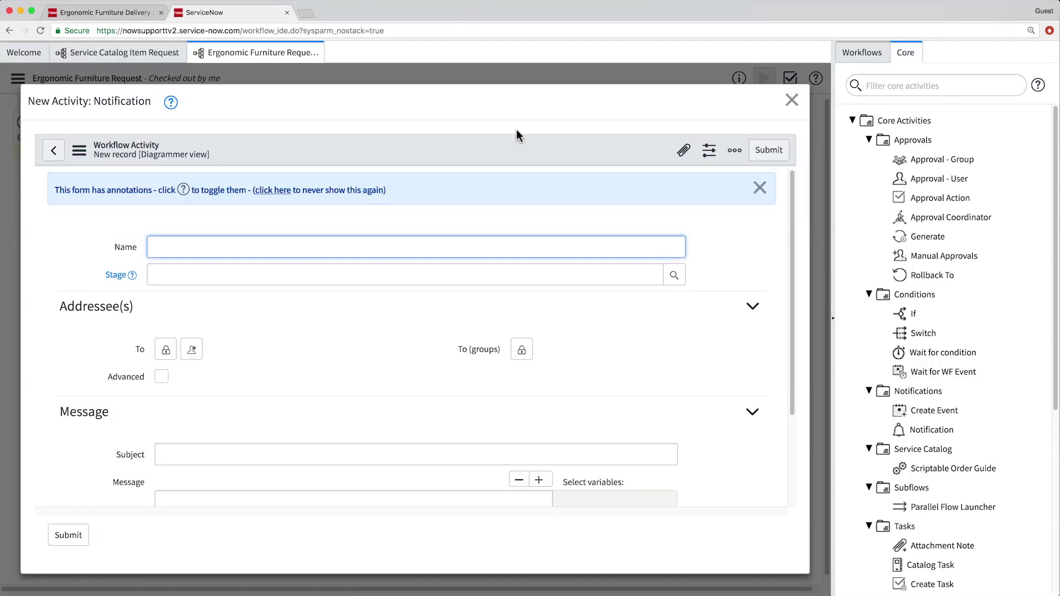
text(Furniture Received)
Step: Save the Furniture Received notification: Fulfillment stage, sent to Request > Requested for, with subject and message
click(674, 274)
click(313, 468)
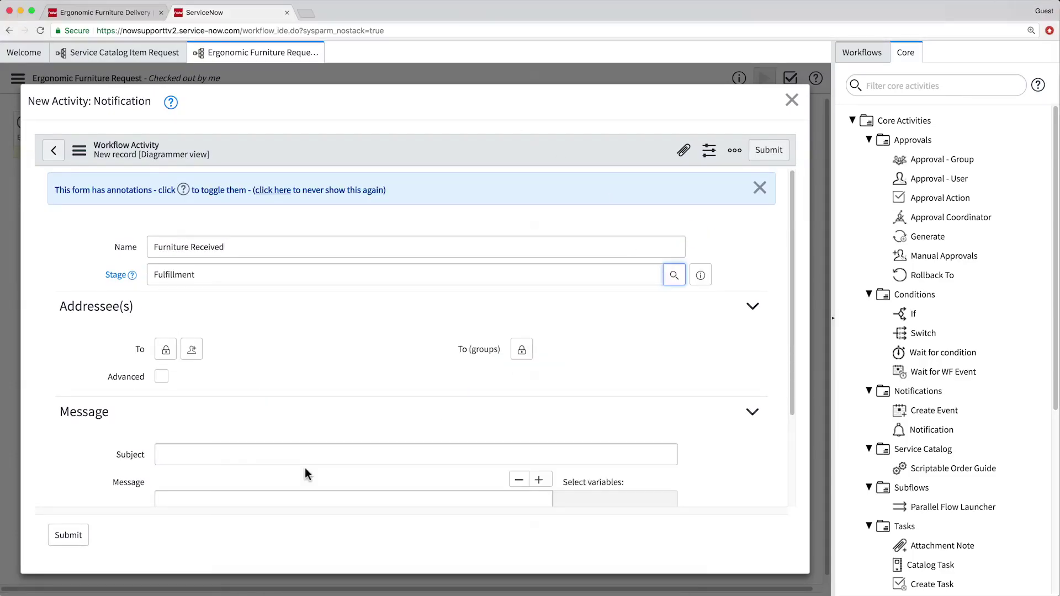
click(164, 351)
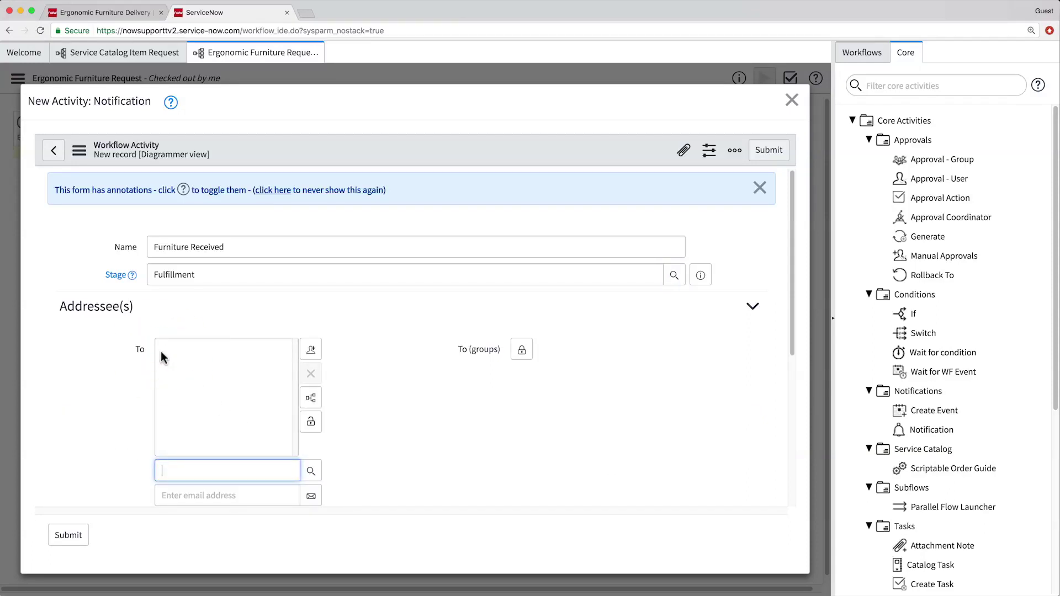
click(311, 398)
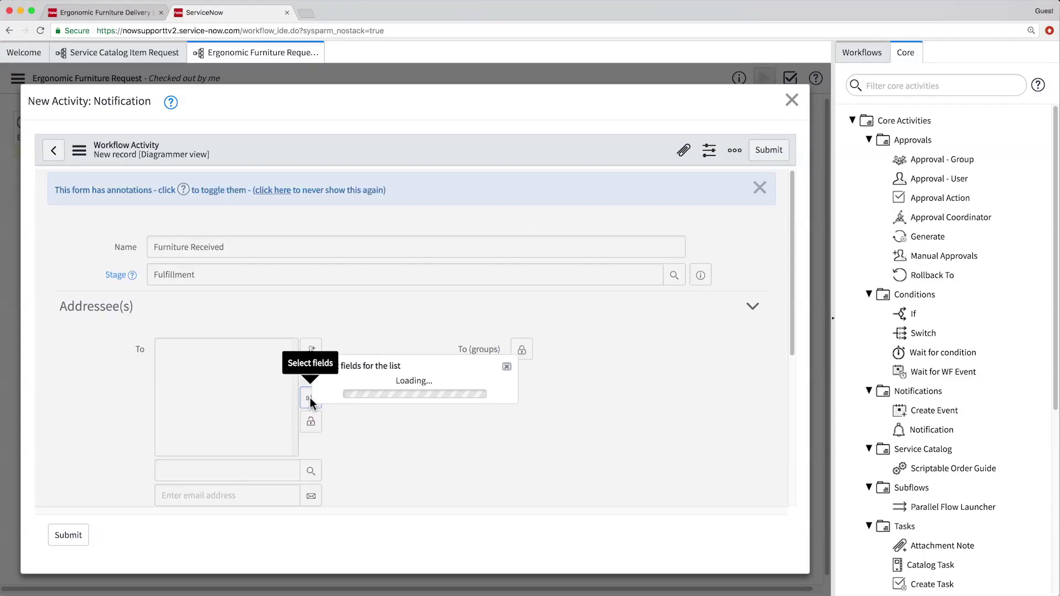
scroll(419, 404, down, 3)
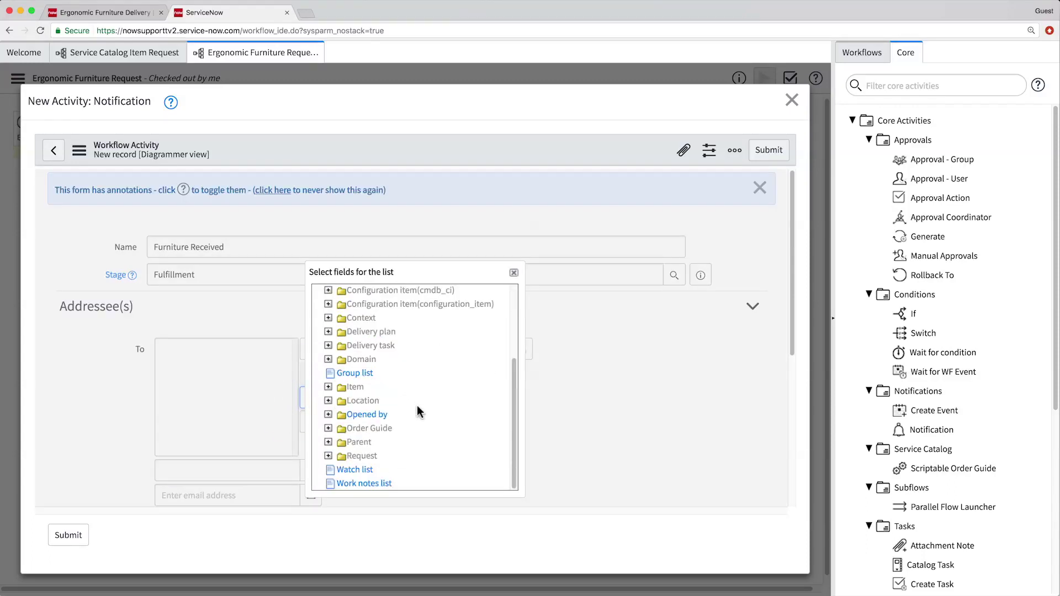
click(326, 456)
scroll(326, 455, down, 3)
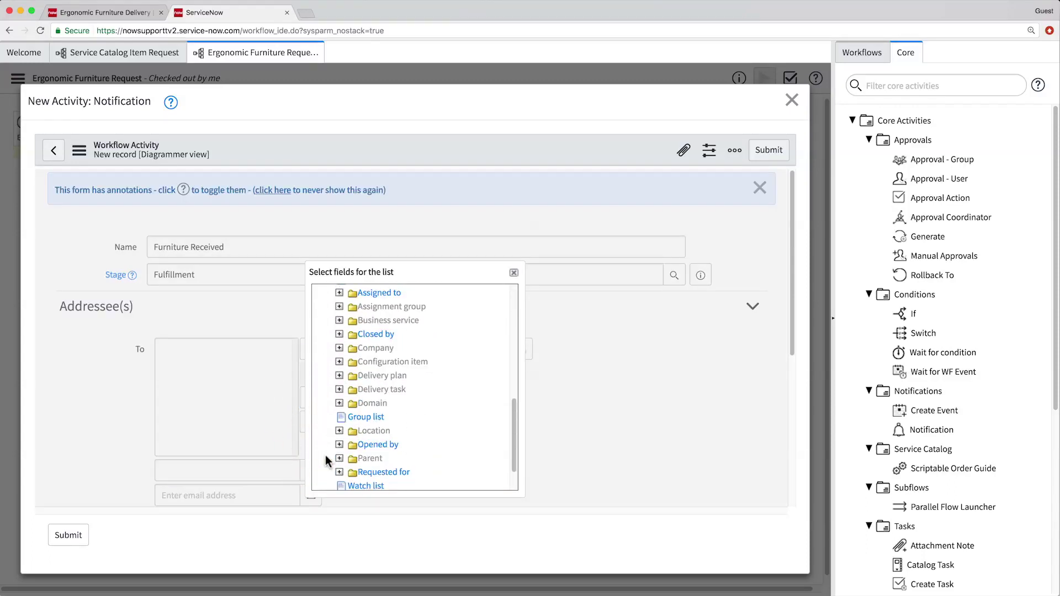
click(370, 457)
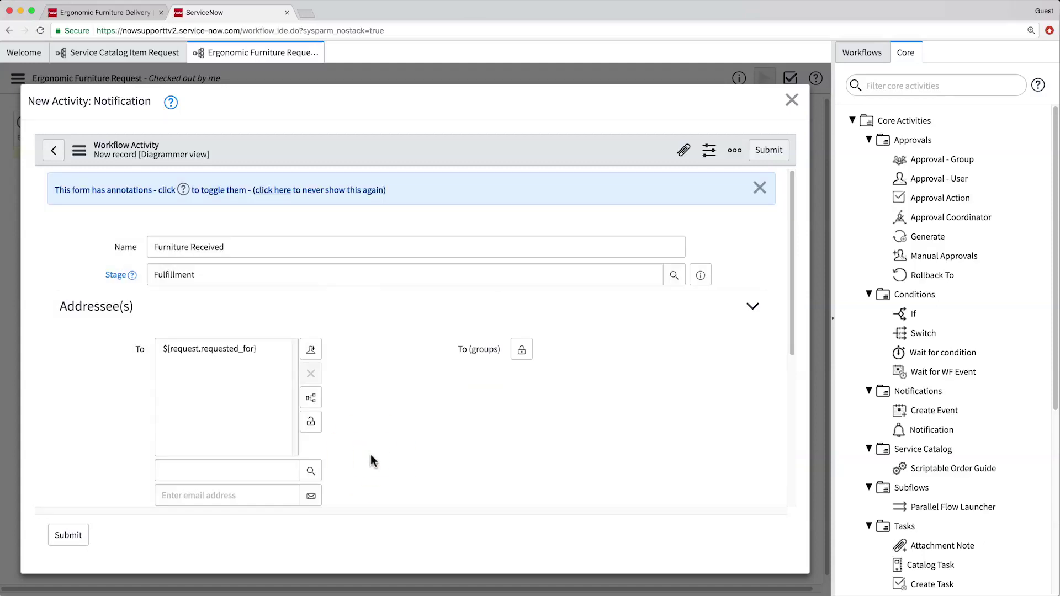
scroll(370, 454, down, 2)
scroll(370, 455, down, 3)
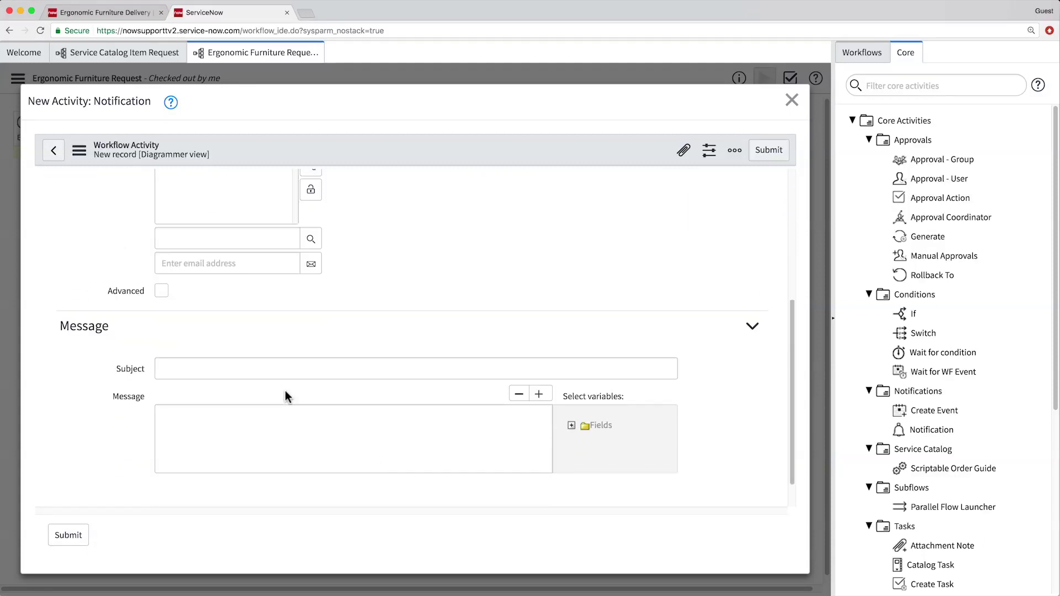
click(252, 361)
text(Your furniture order)
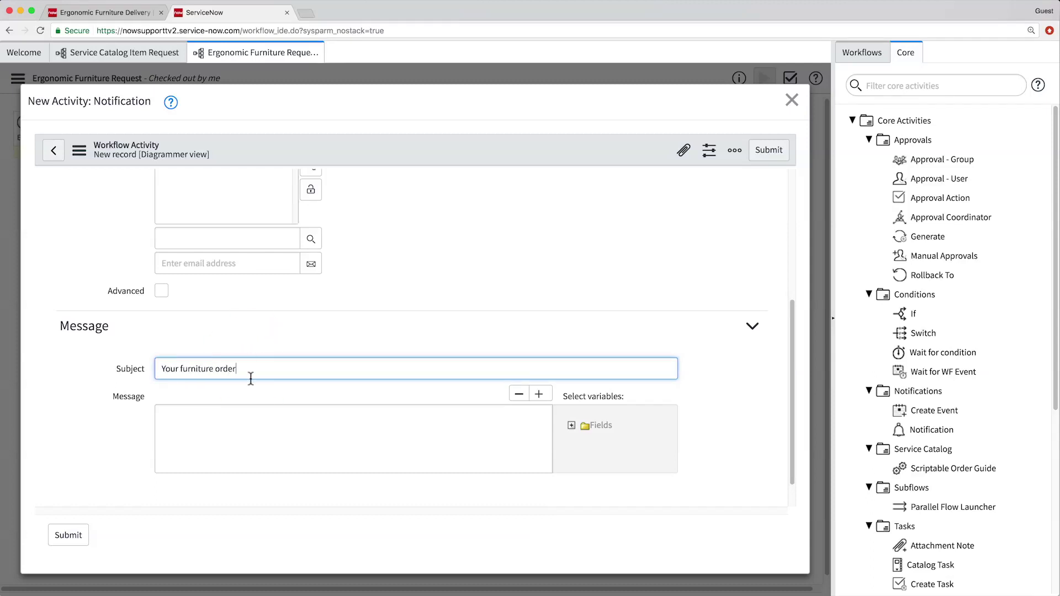
click(251, 427)
text(Your requested item h)
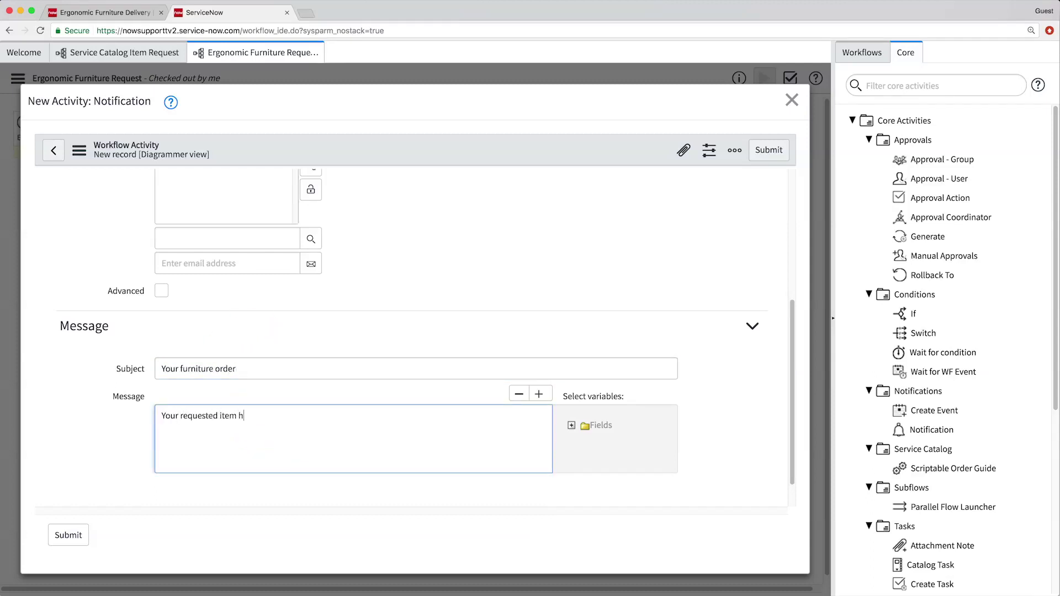
text(as arrived and will be delivered soon!)
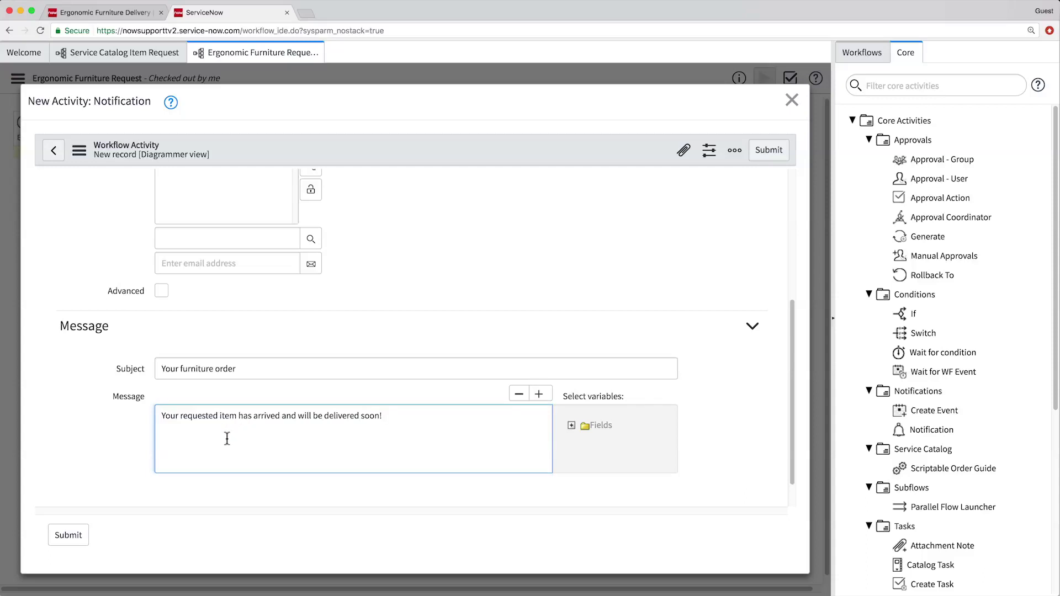
click(80, 532)
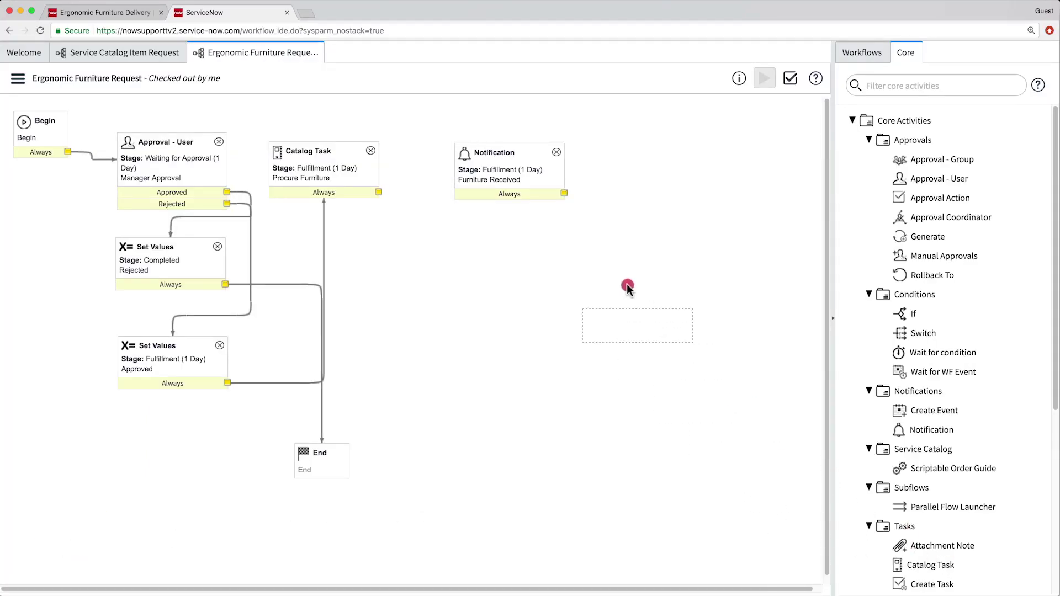
Step: Add the Deliver Item catalog task: Delivery stage, 3 - Moderate priority, Field Services group, with short description
drag(949, 565, 522, 229)
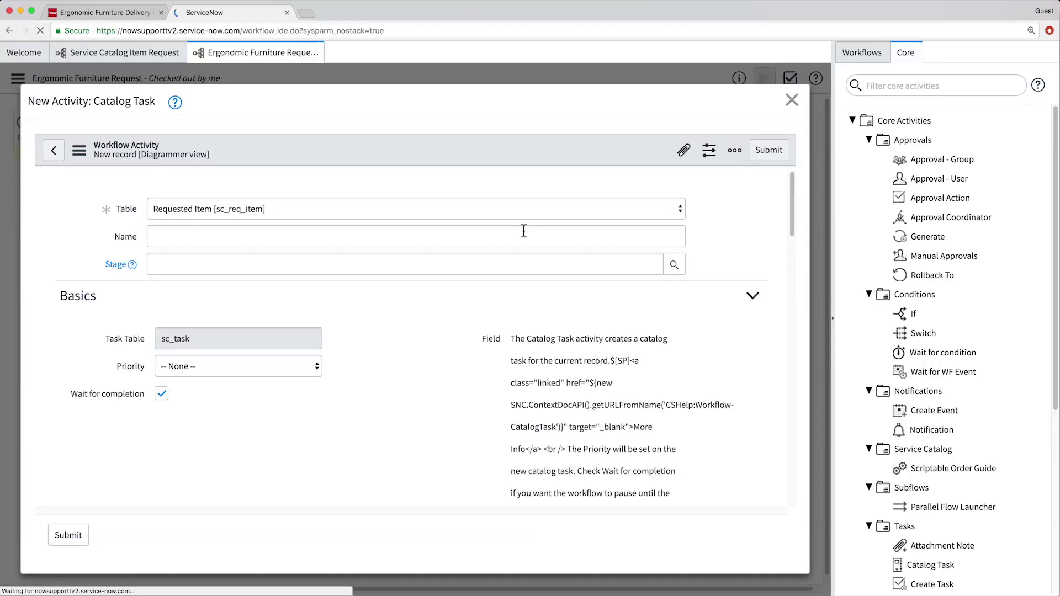
text(Deliver Item)
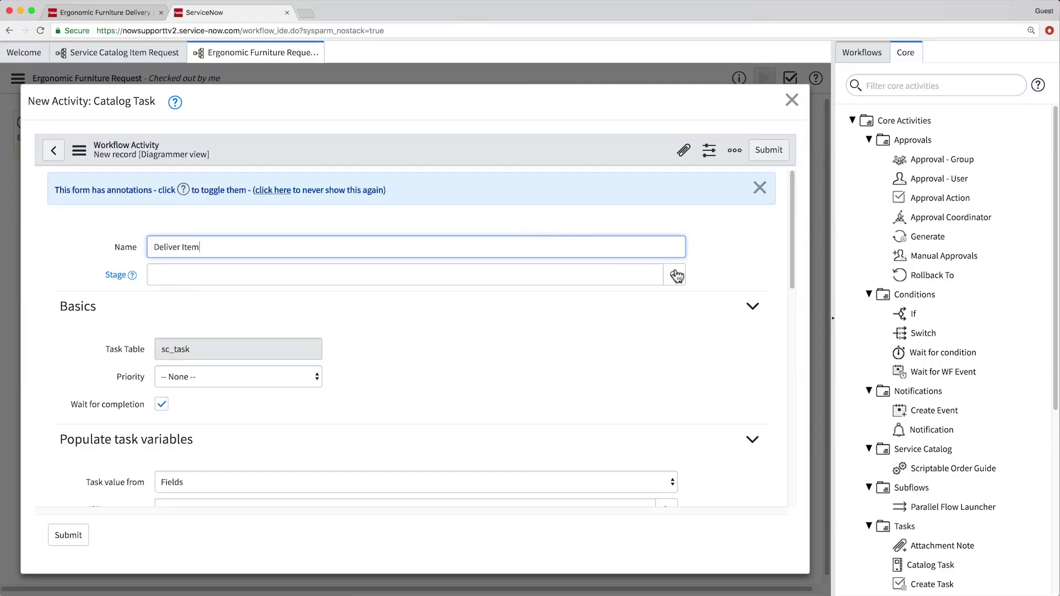
click(673, 273)
click(303, 495)
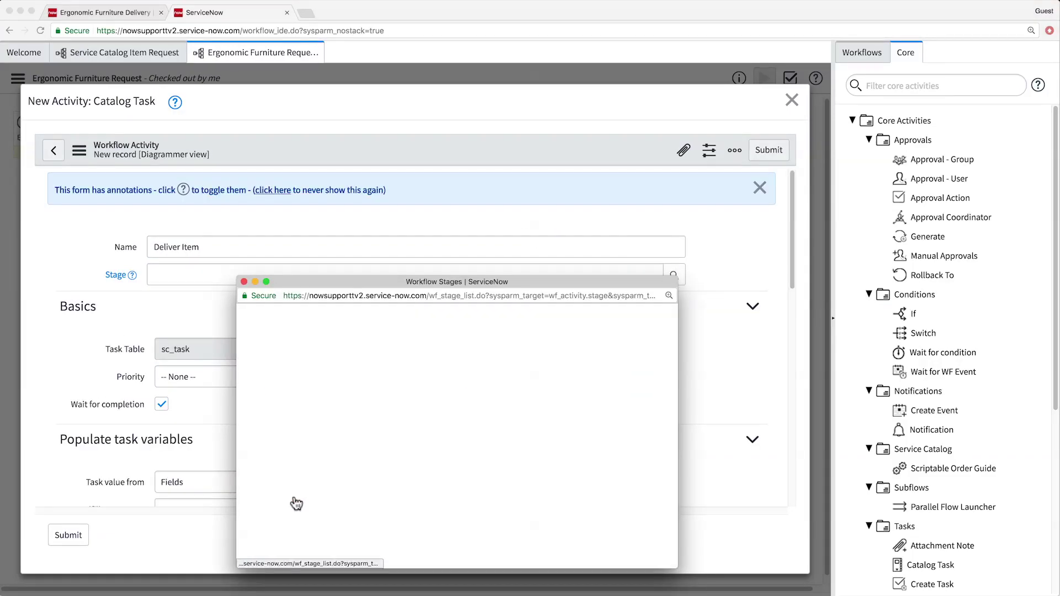
click(245, 376)
click(254, 416)
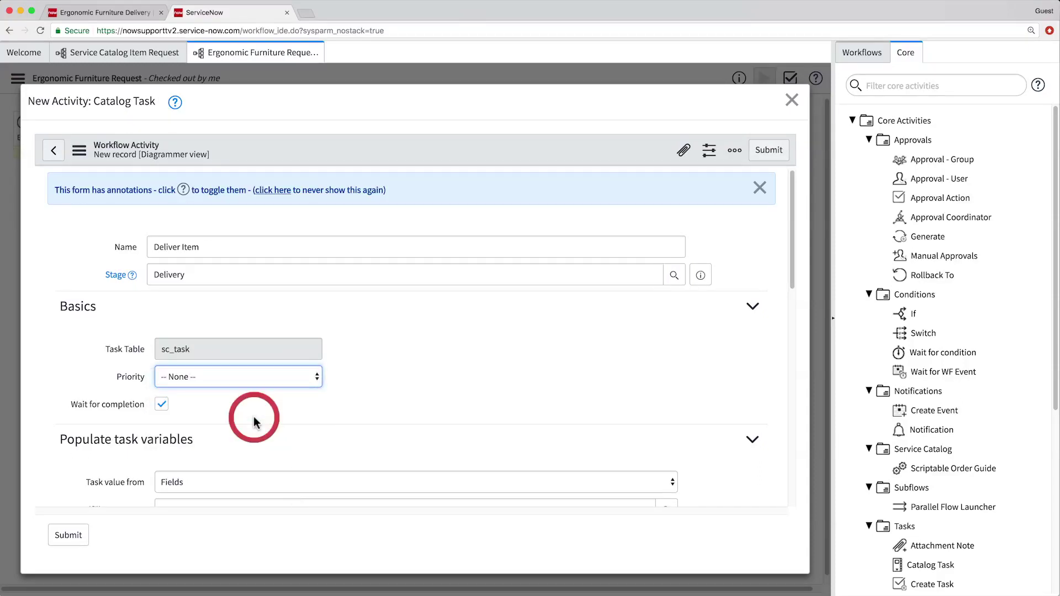
scroll(253, 416, down, 3)
click(666, 381)
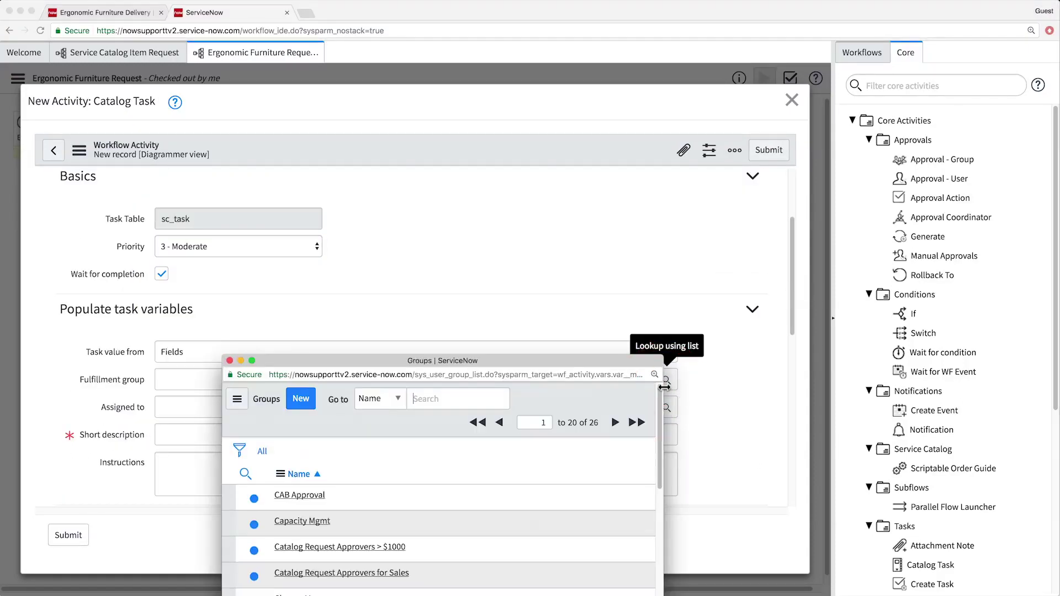
text(Field)
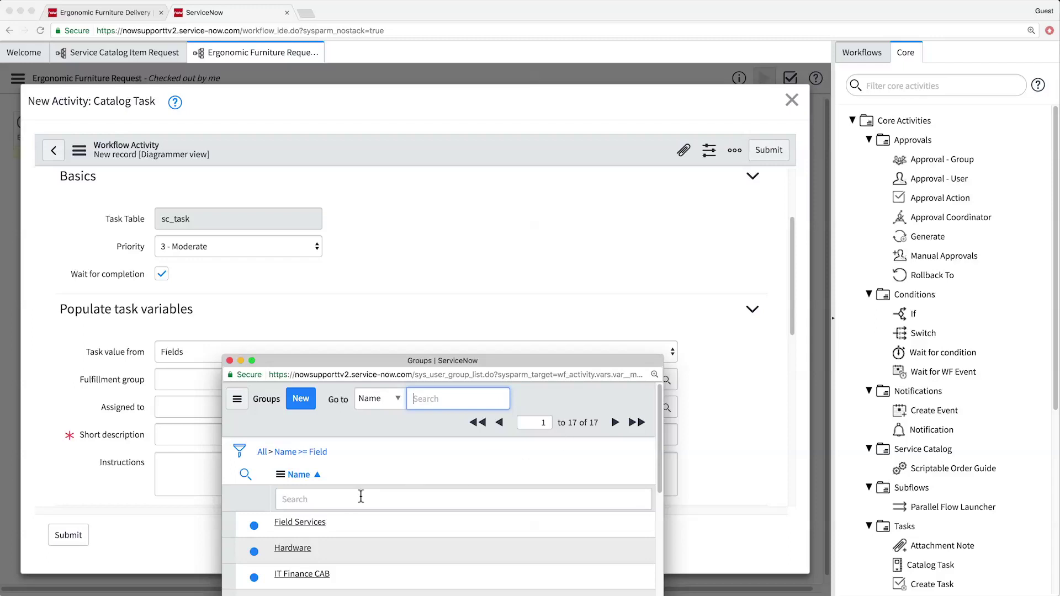
click(298, 521)
click(224, 432)
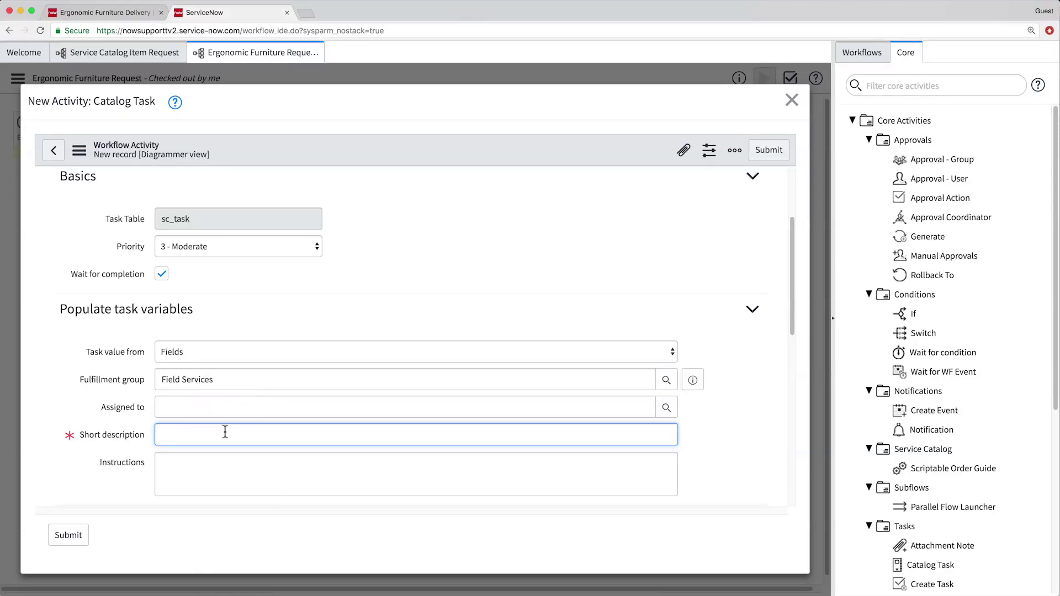
text(Deliver item to customer)
click(66, 535)
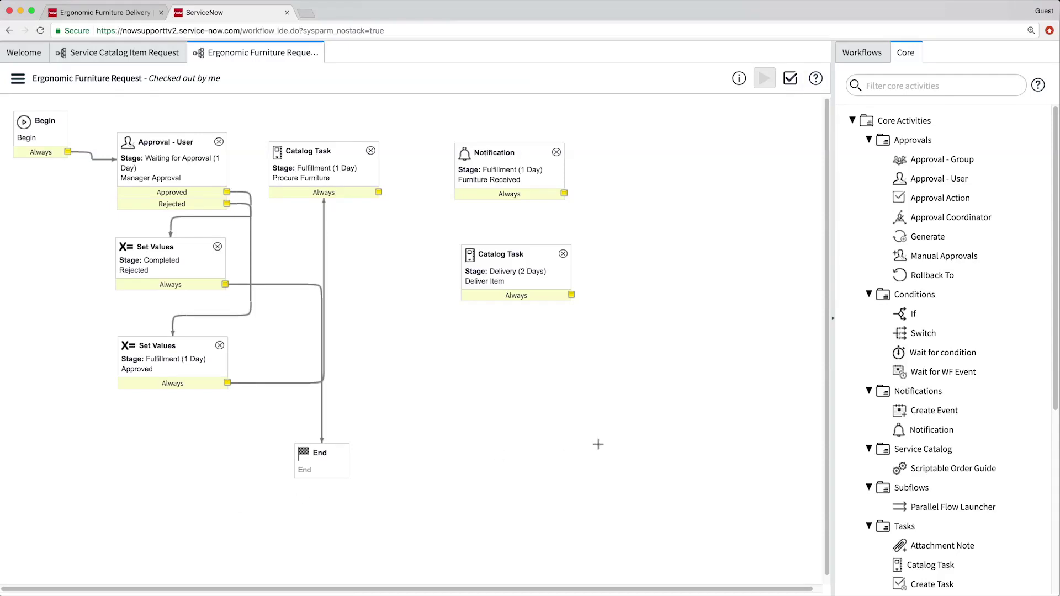
scroll(993, 398, down, 5)
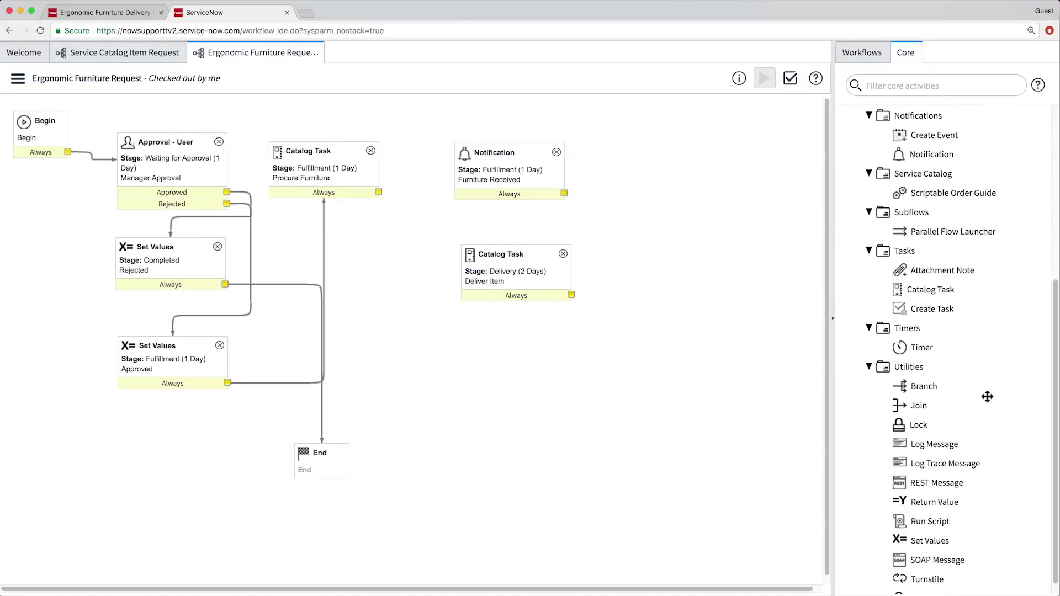
Step: Add the Delivered log message in the Completed stage, logging 'Item delivered to customer'
drag(928, 448, 521, 340)
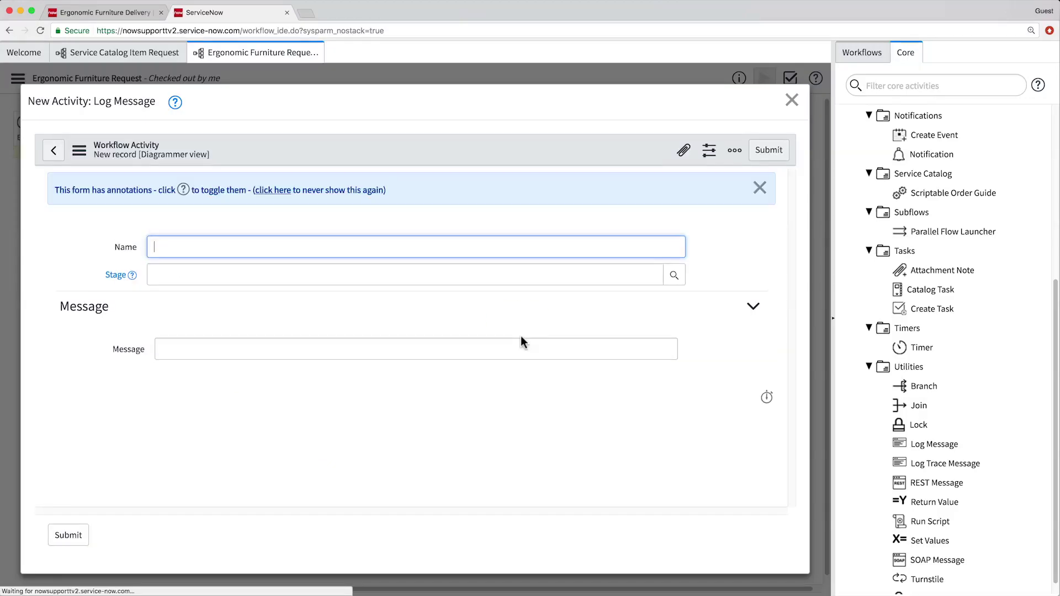
text(Delivered)
click(674, 280)
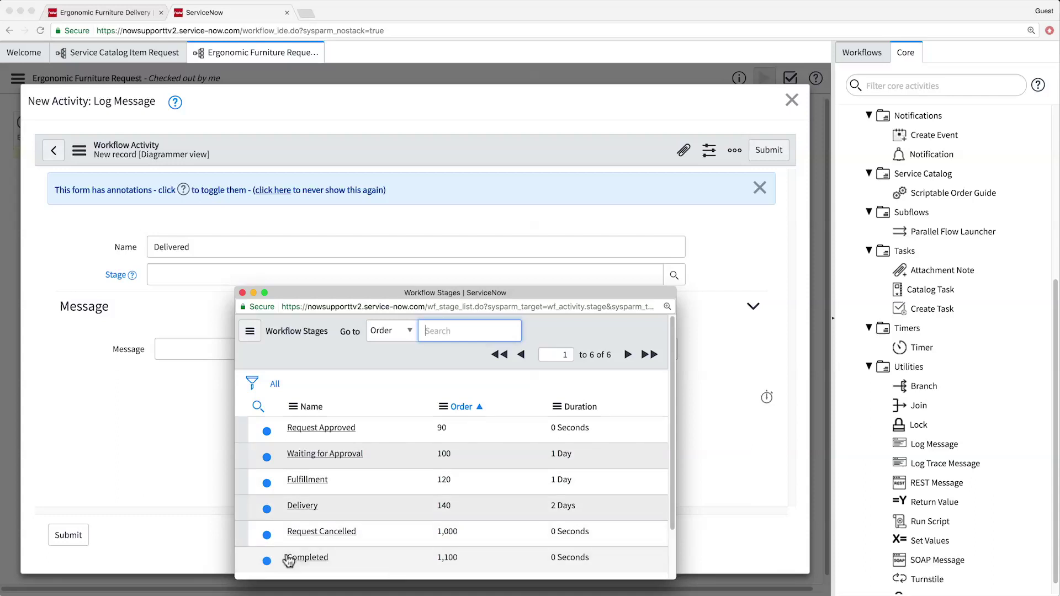
click(289, 560)
click(245, 342)
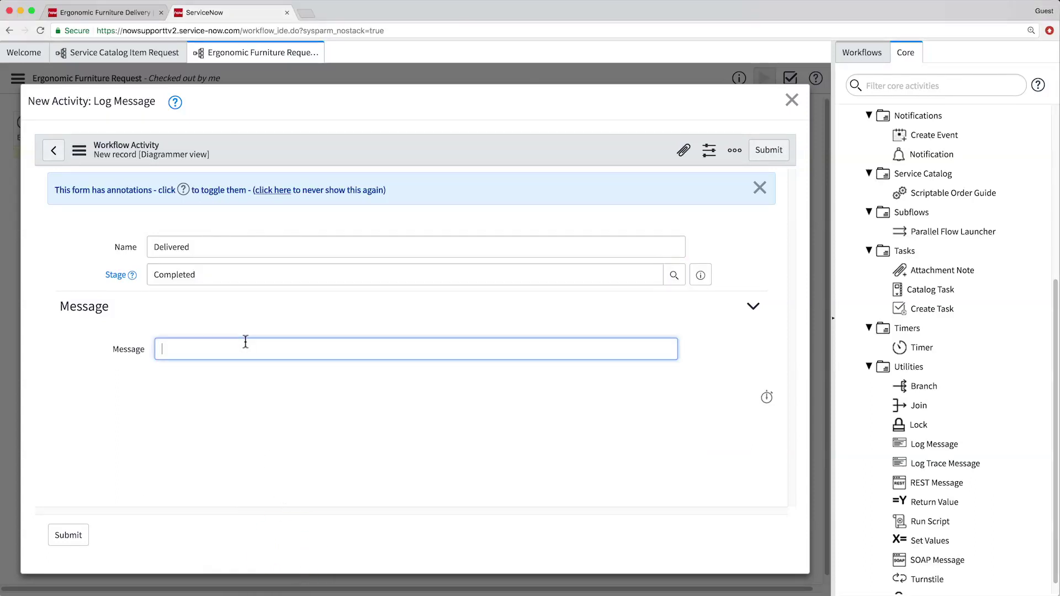
text(Item delivered tocustomer)
click(56, 535)
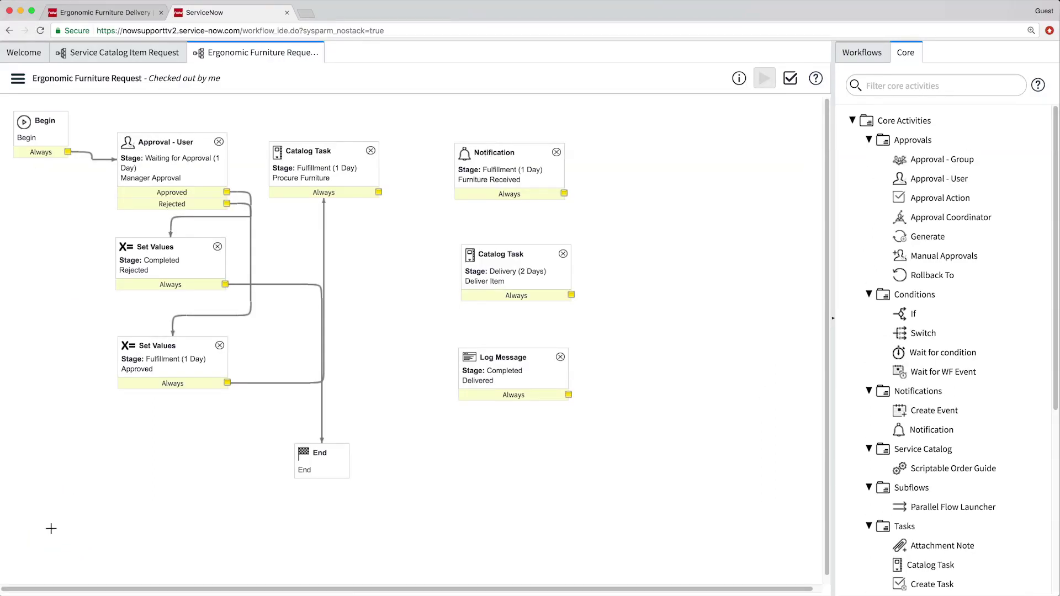
Step: Link Procure Furniture, Furniture Received, Deliver Item and the Delivered log into End, then validate
drag(378, 192, 464, 191)
drag(564, 194, 556, 394)
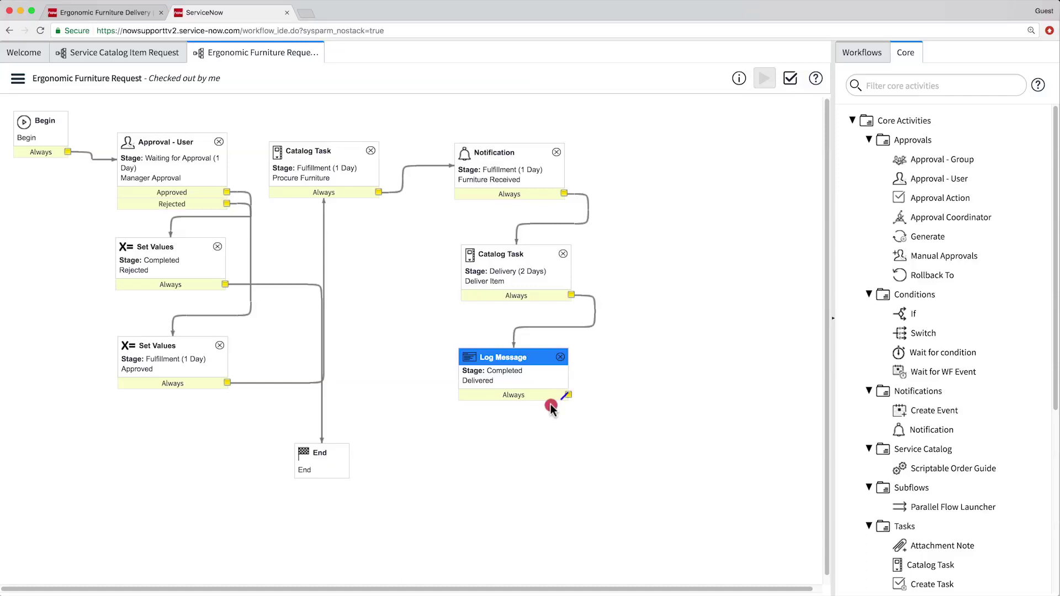
drag(552, 408, 318, 455)
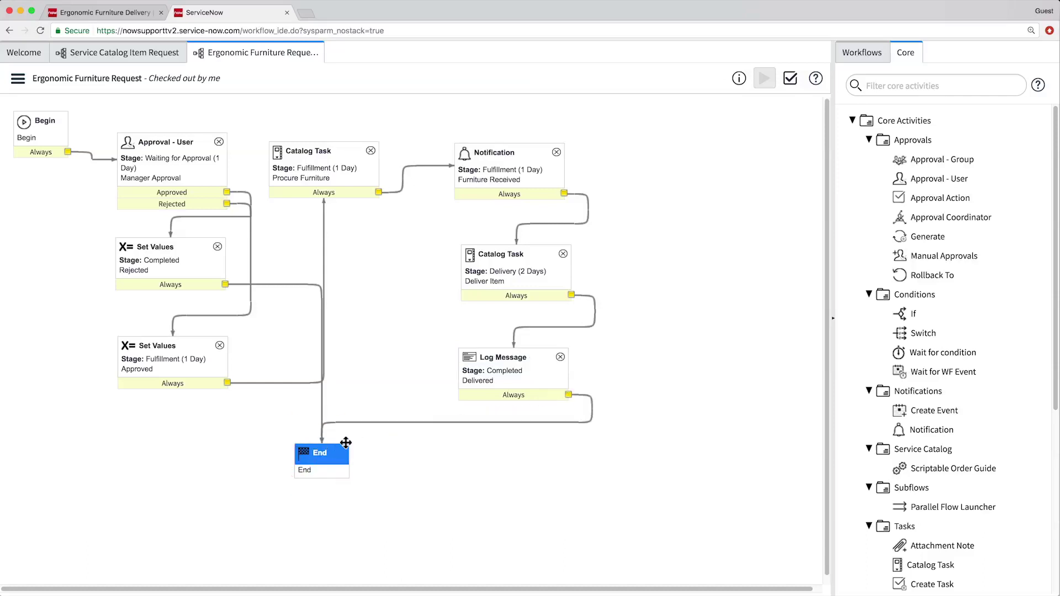
click(791, 81)
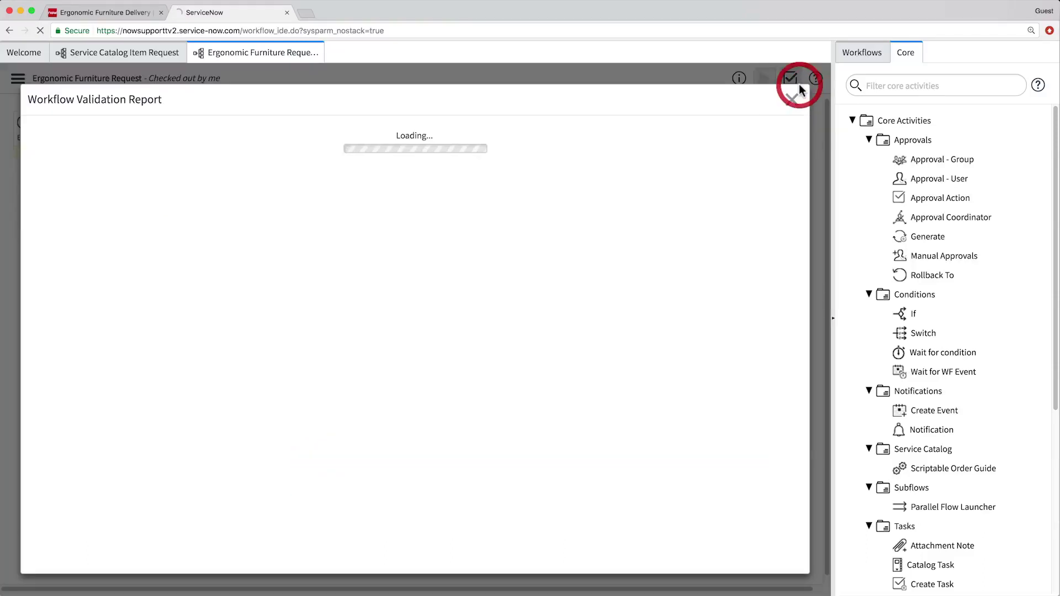
drag(791, 134, 817, 301)
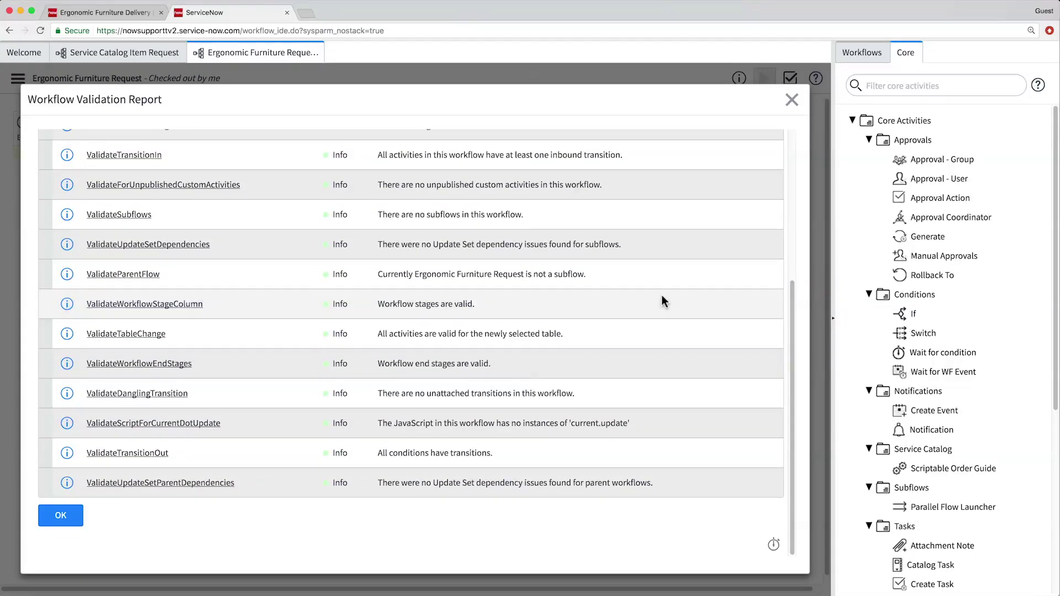
click(51, 519)
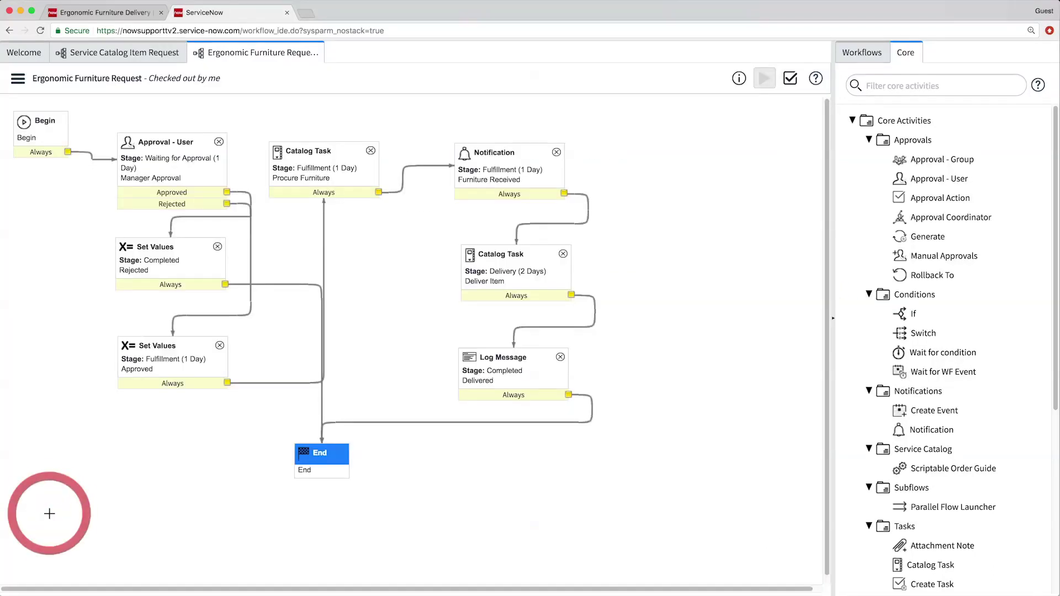
Step: Choose Publish from the Workflow Actions menu for the Ergonomic Furniture Request workflow
click(20, 81)
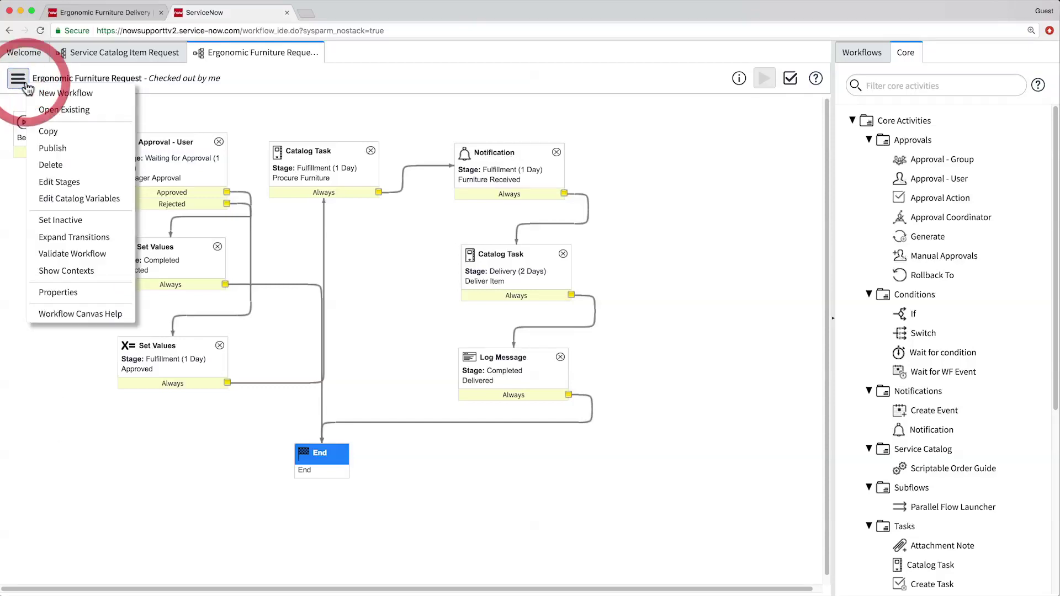
click(52, 149)
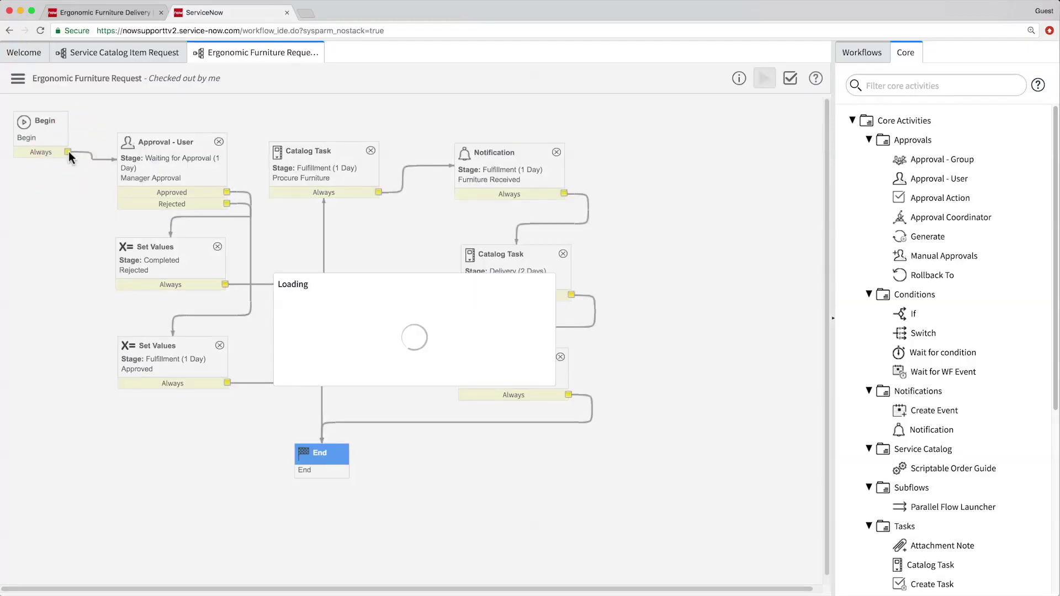